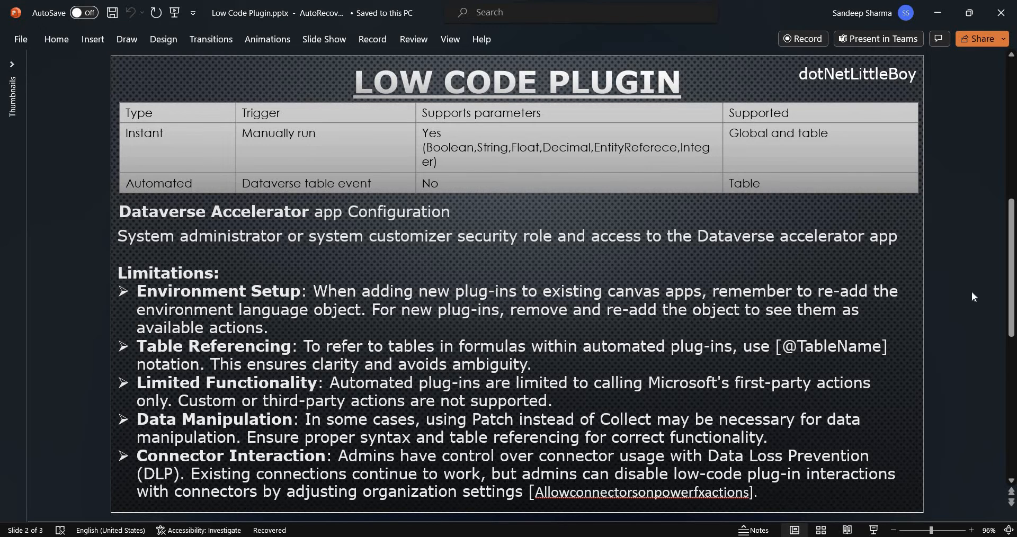
Move past the Demo slide to the trial environment's details page in Power Platform admin center.
scroll(972, 292, down, 1)
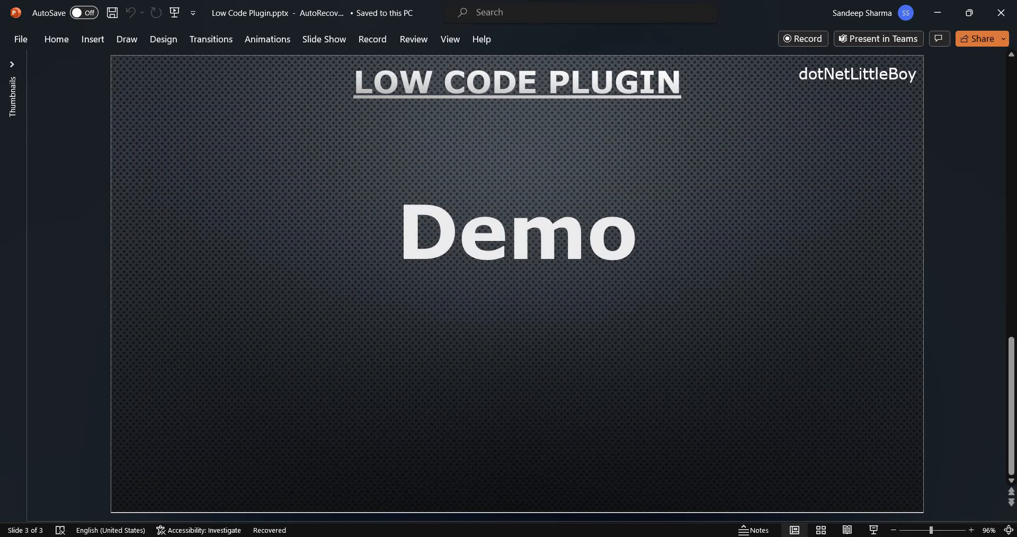
key(alt+Tab)
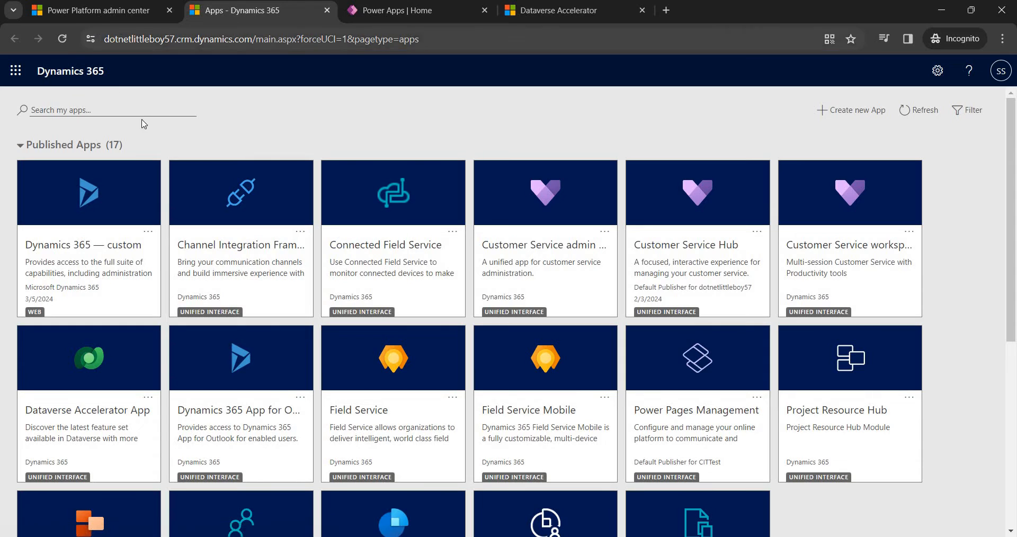
key(ctrl+shift+Tab)
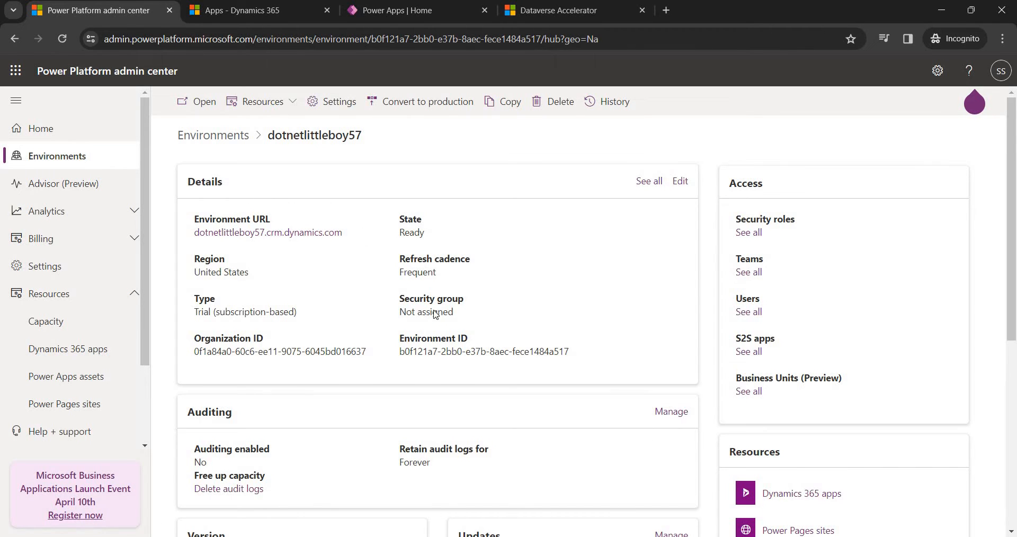
scroll(429, 313, down, 1)
scroll(378, 533, up, 1)
key(alt+Tab)
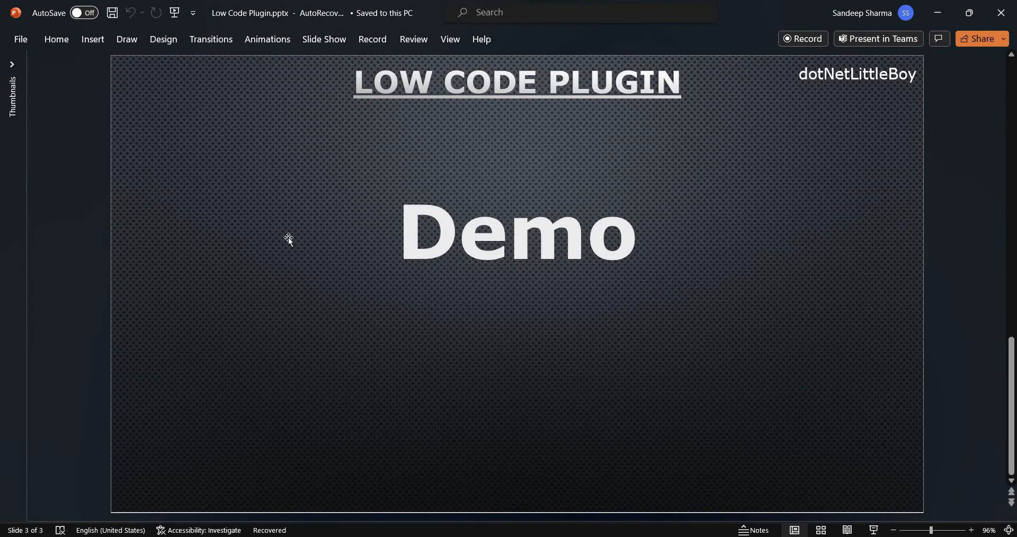
scroll(289, 239, up, 1)
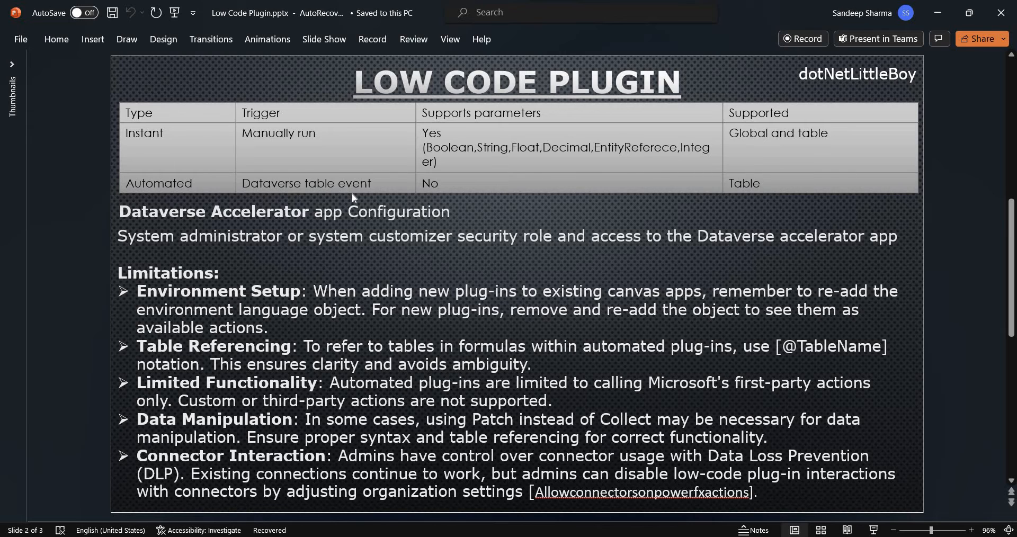
key(alt+Tab)
scroll(801, 439, down, 1)
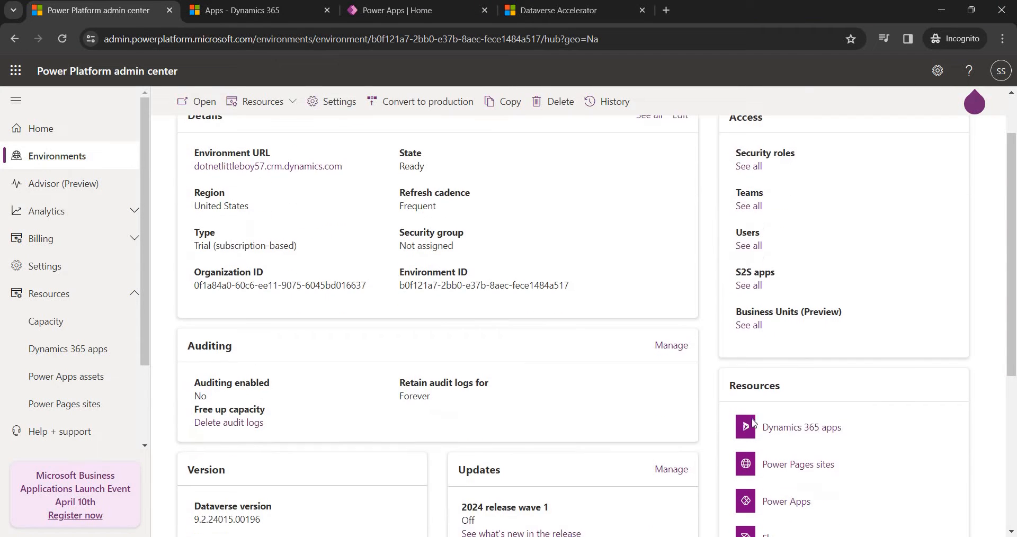
Open the environment's Dynamics 365 apps list and check that Dataverse Accelerator shows as Installed.
click(798, 432)
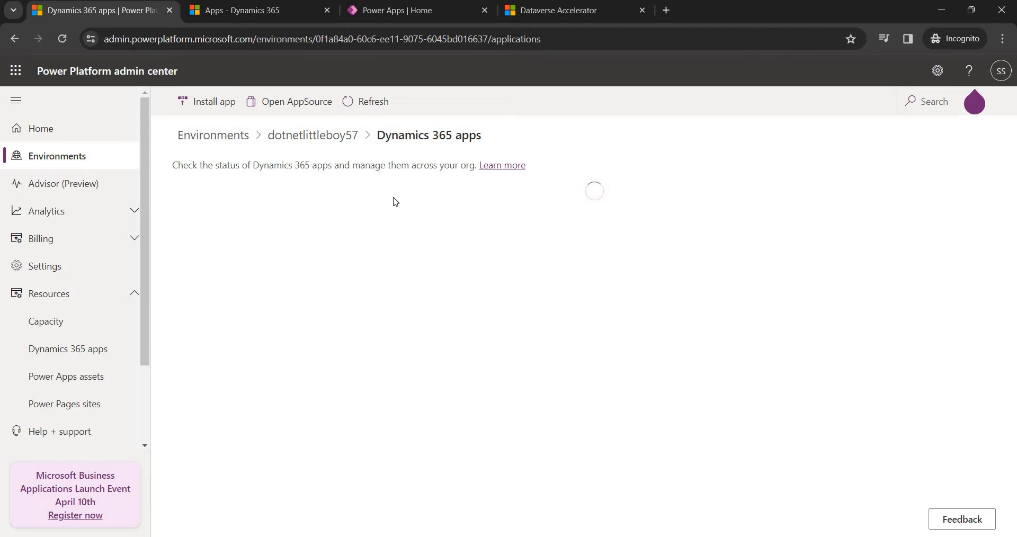
click(551, 11)
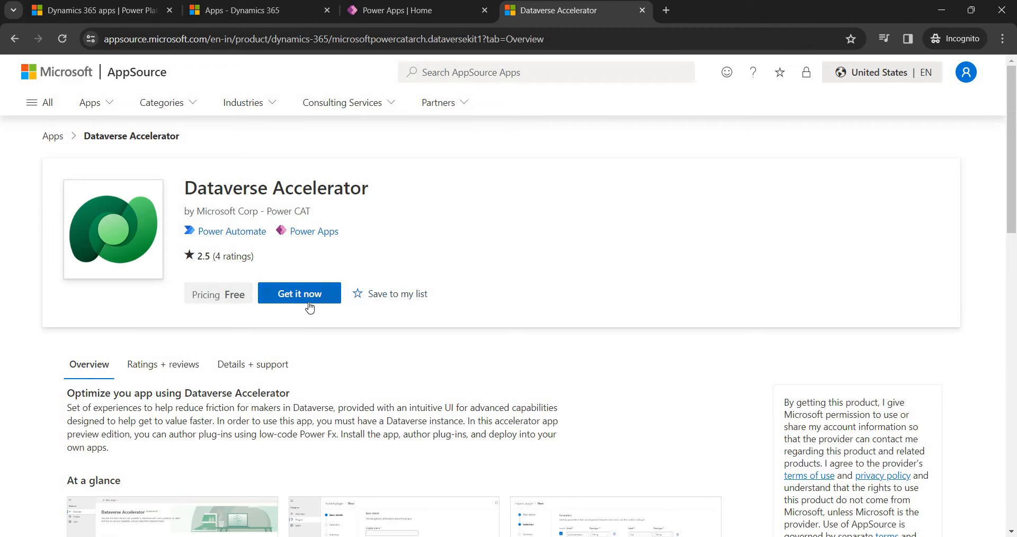
click(967, 74)
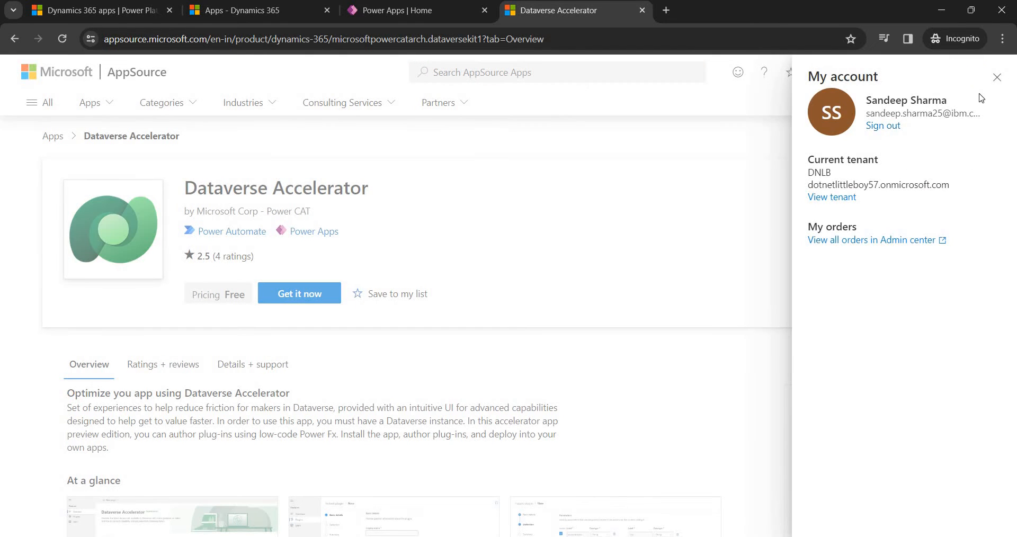
click(405, 274)
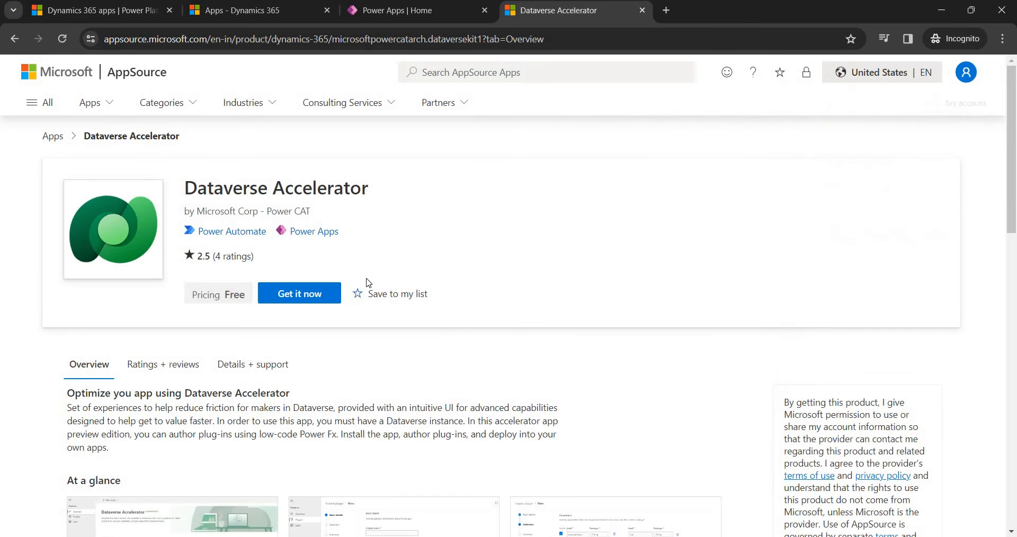
click(212, 15)
scroll(154, 365, down, 2)
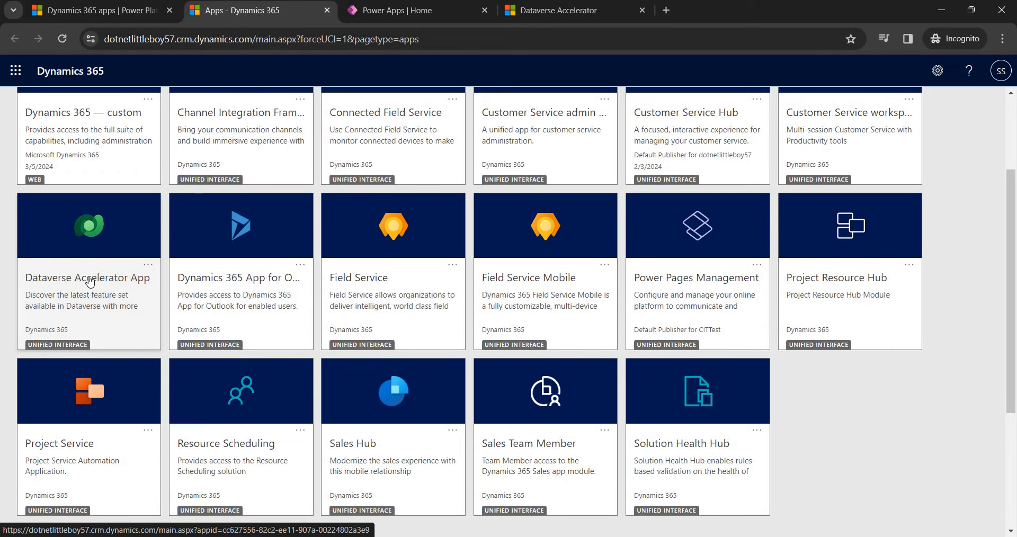
scroll(91, 281, up, 1)
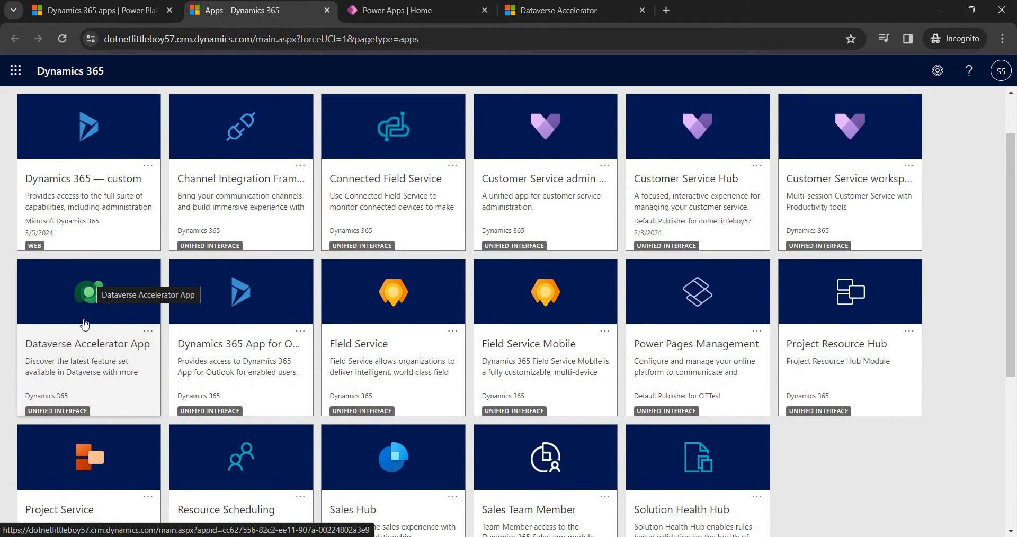
Launch the Dataverse Accelerator App tile, then bring up the Power Apps home page.
click(554, 11)
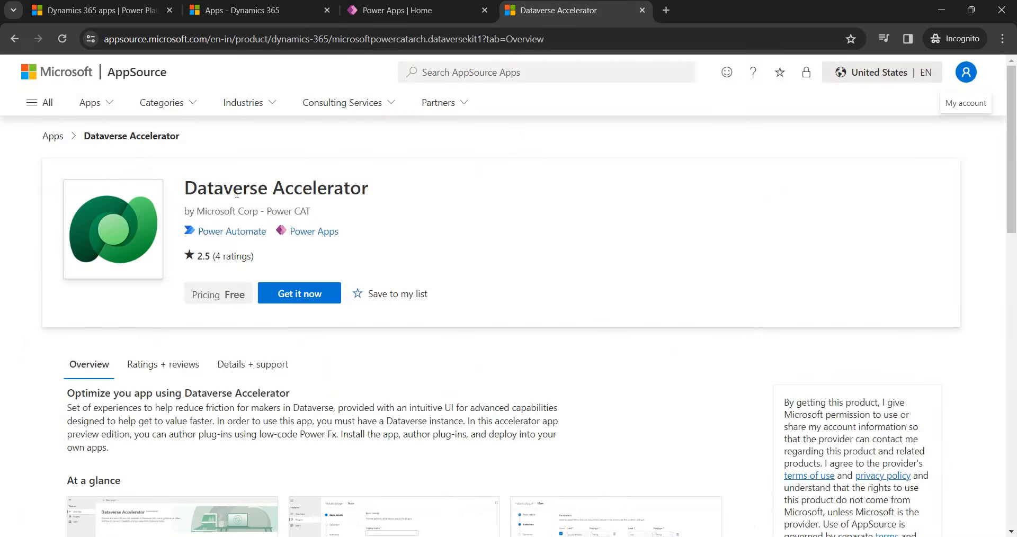
click(125, 11)
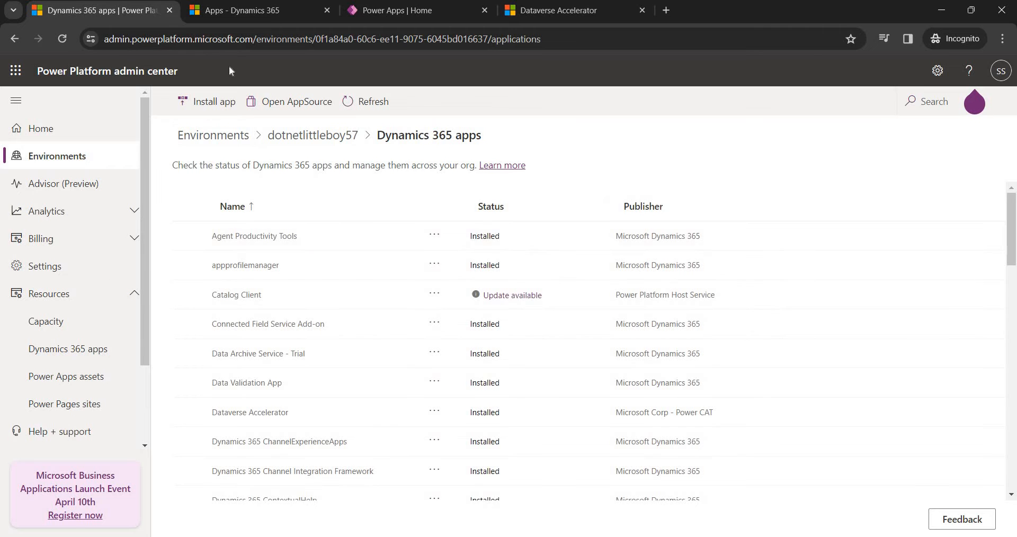
key(ctrl+Tab)
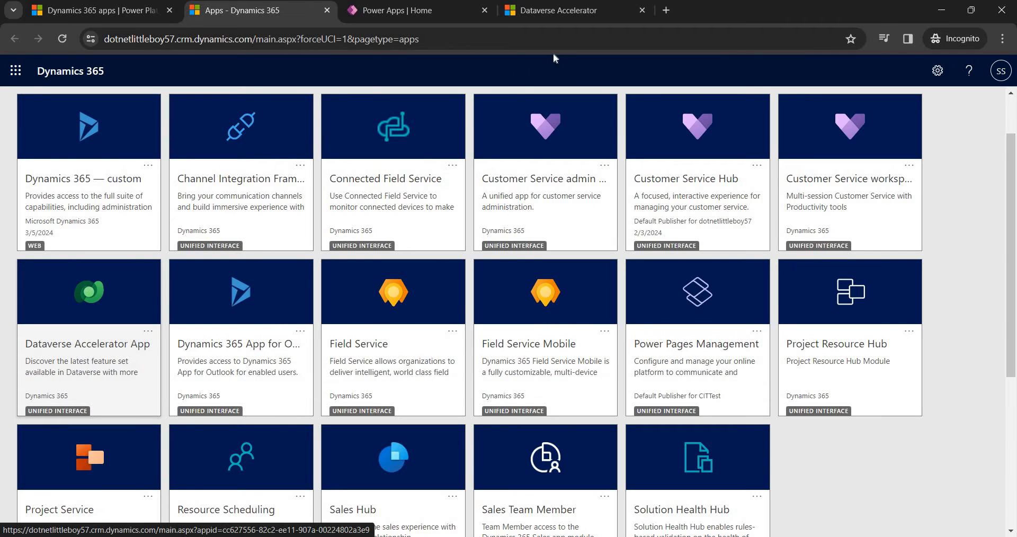
click(577, 14)
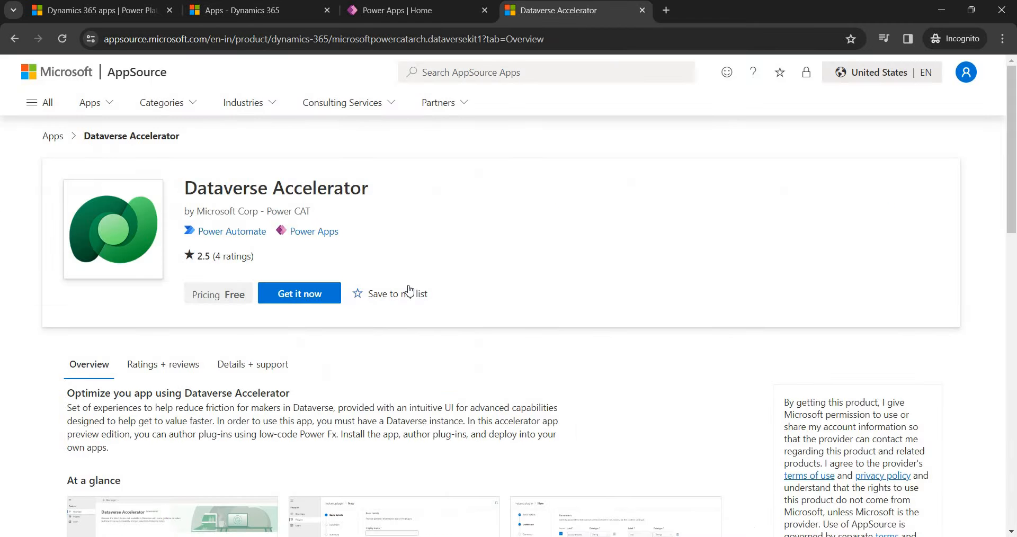
click(257, 17)
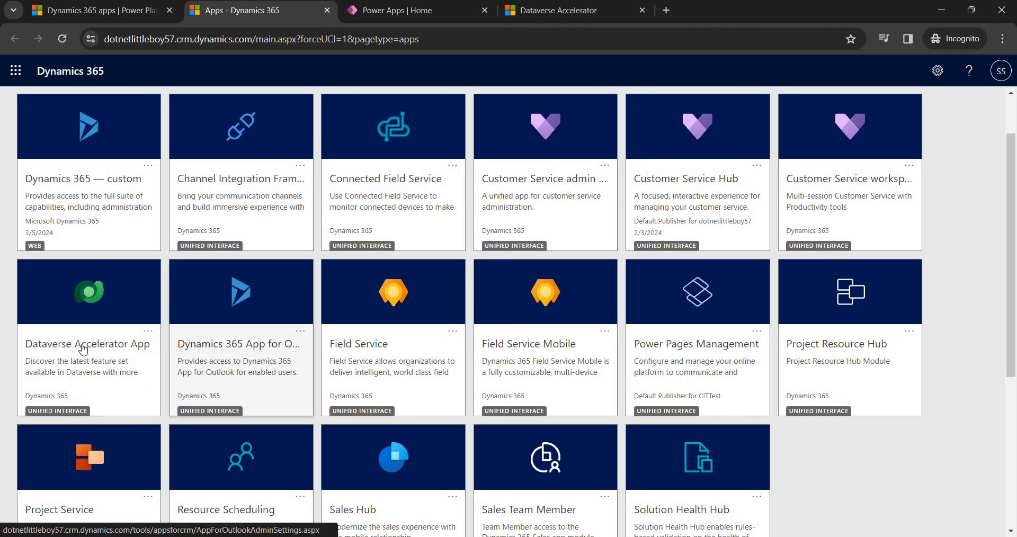
click(339, 245)
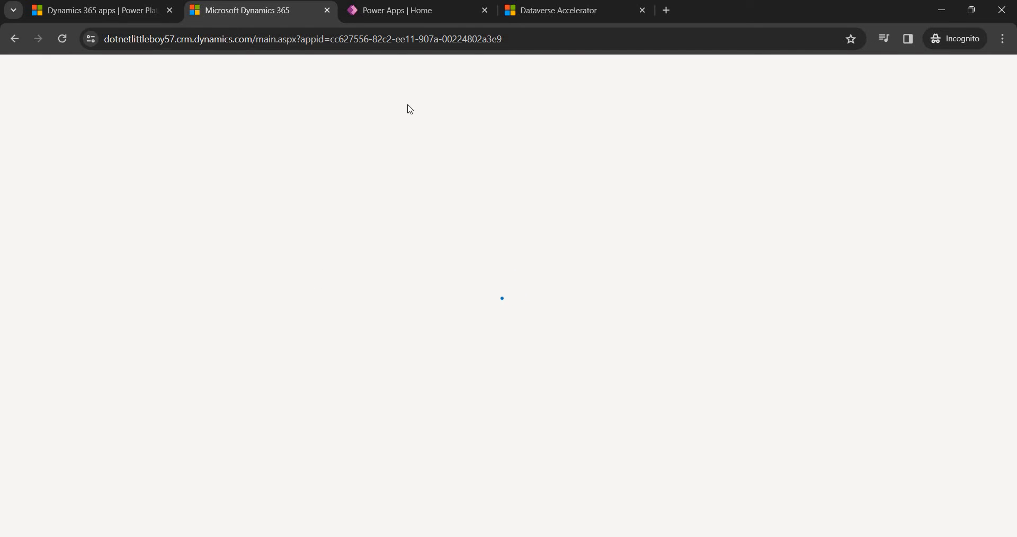
click(418, 10)
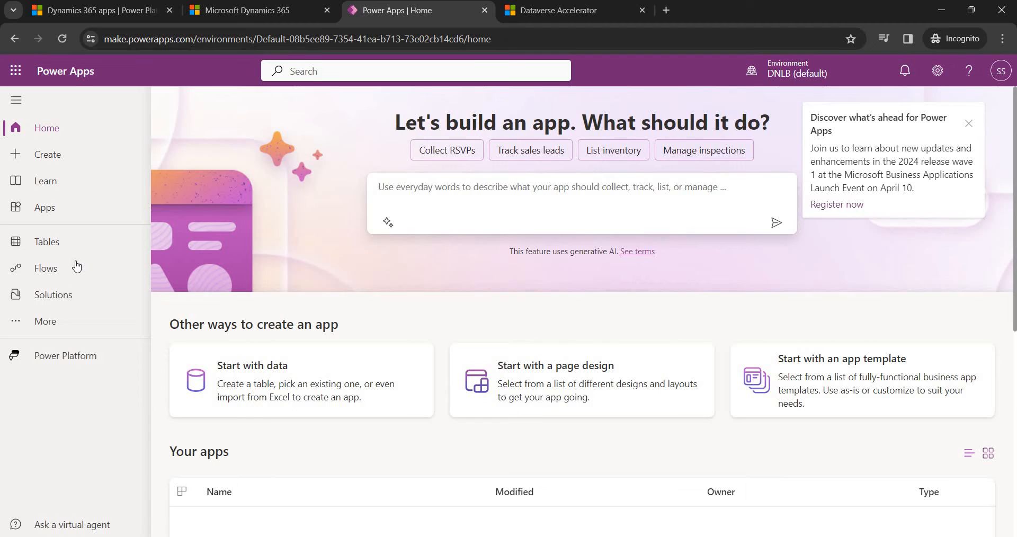
Switch Power Apps Solutions to the trial environment, dismiss the announcement, and return to the Accelerator app.
click(66, 296)
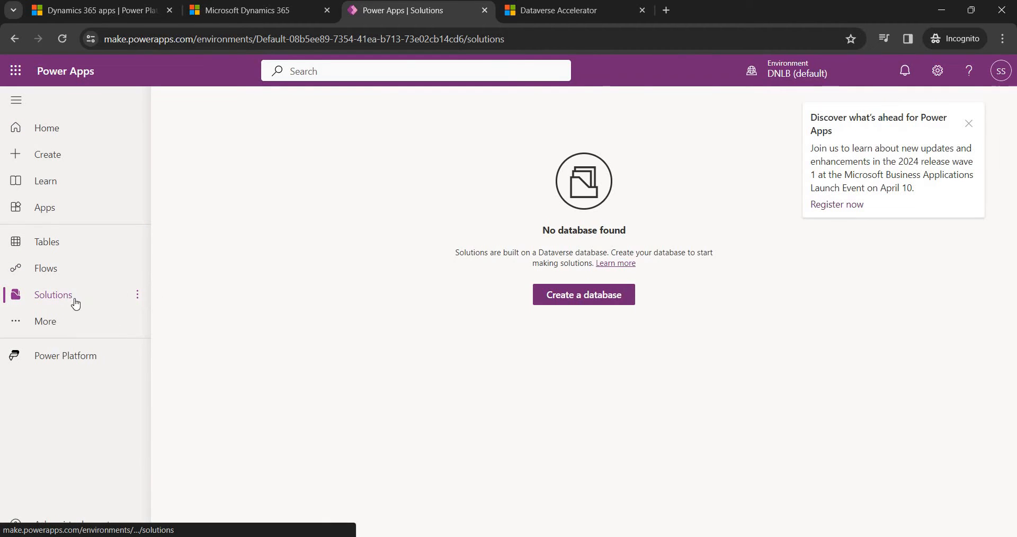
click(788, 76)
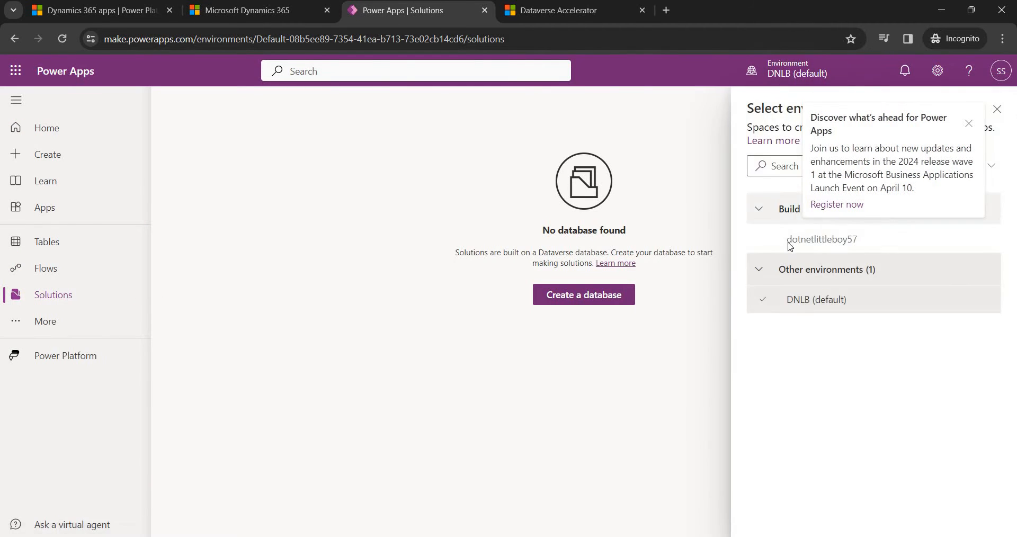
click(795, 240)
click(969, 123)
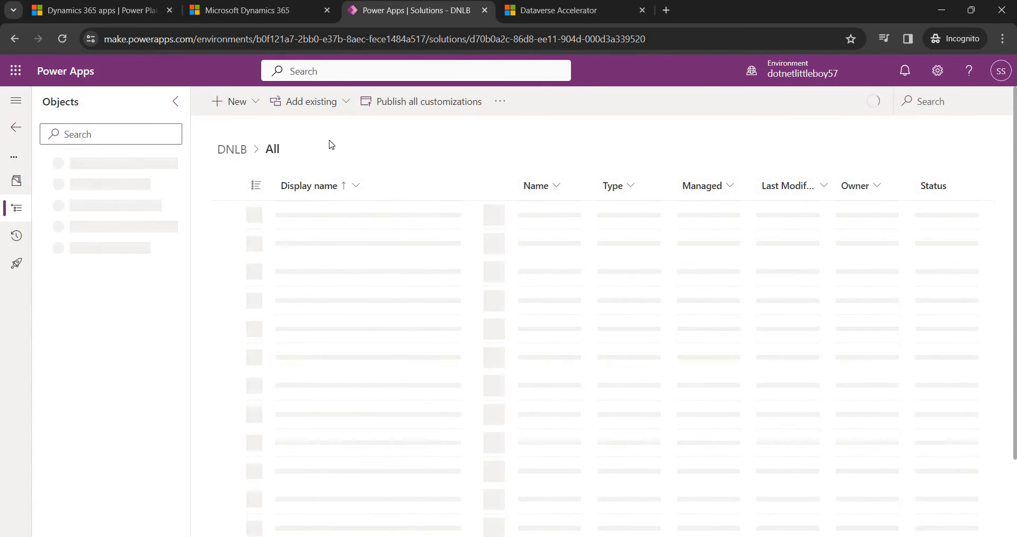
click(239, 12)
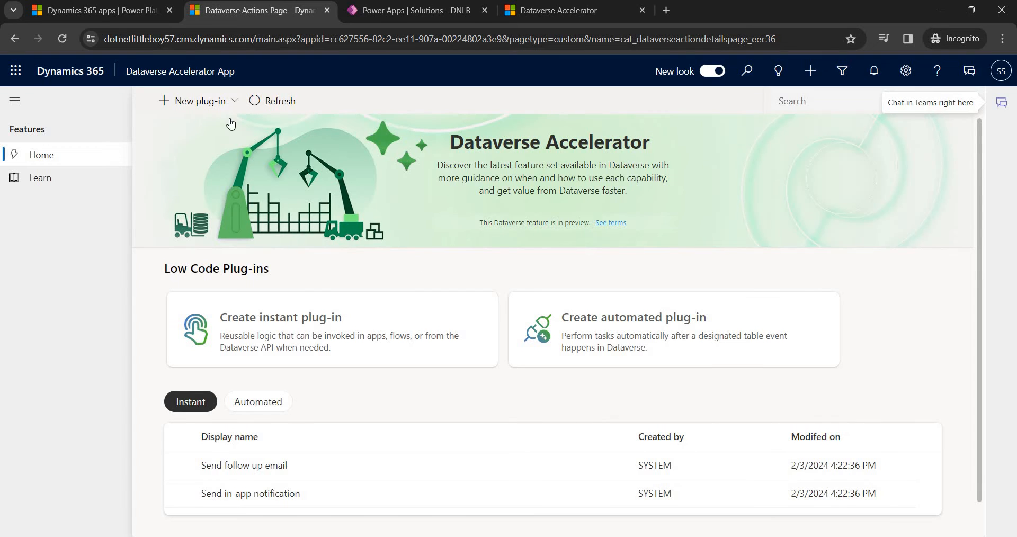
Create a new instant plug-in with display name DNLBSendEmailToContactInstant.
click(208, 101)
click(449, 281)
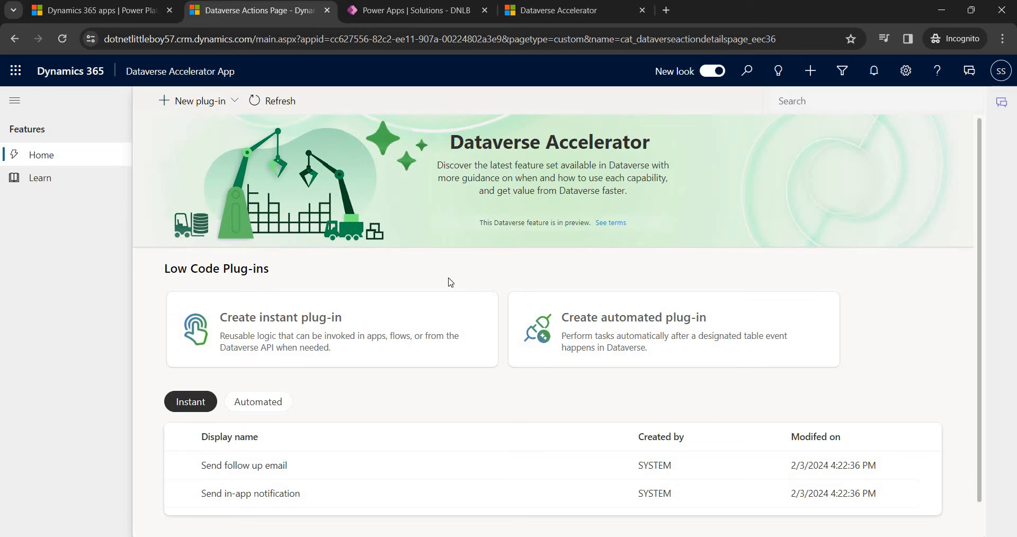
click(403, 293)
click(218, 209)
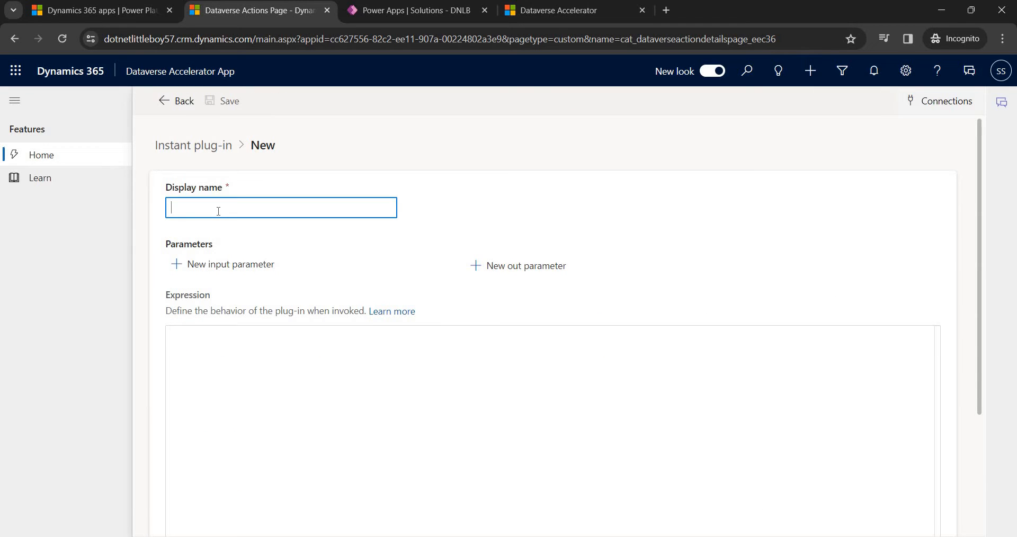
text(DNLBSendEmailToContactInstant)
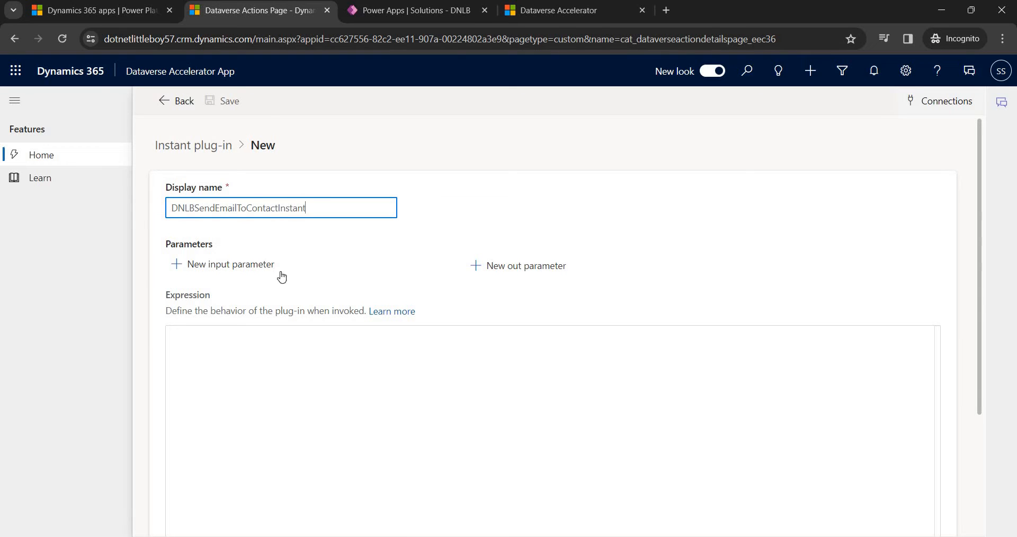
click(207, 285)
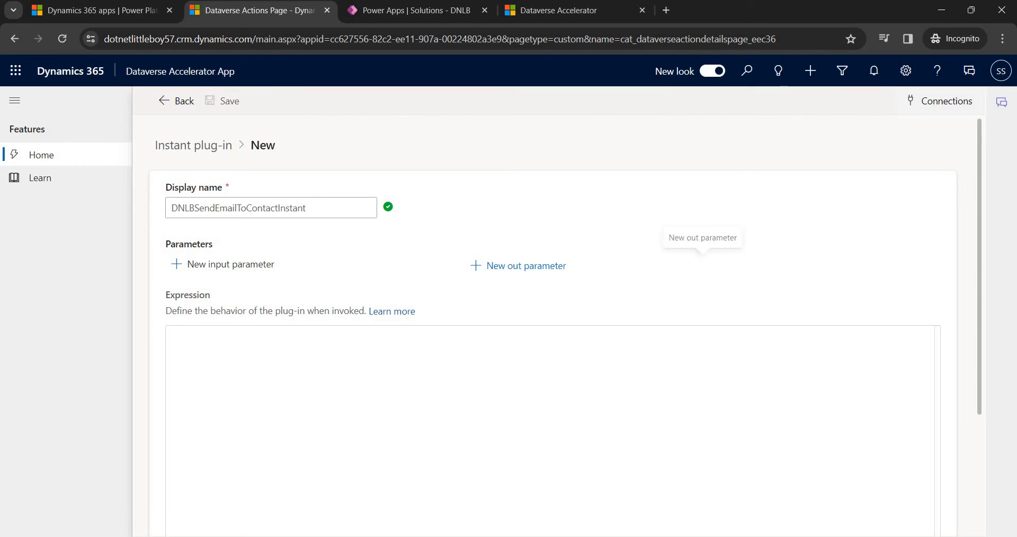
key(alt+Tab)
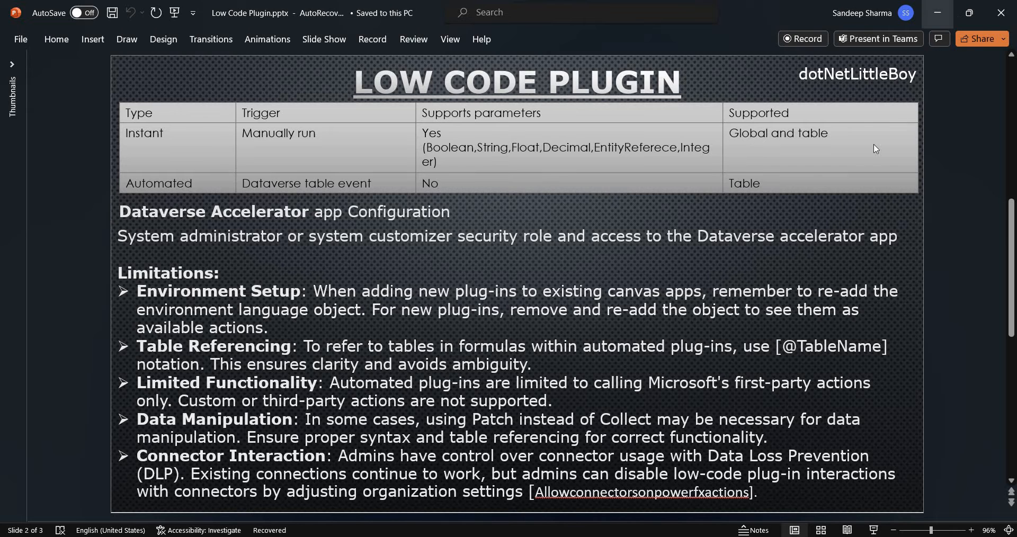
click(937, 12)
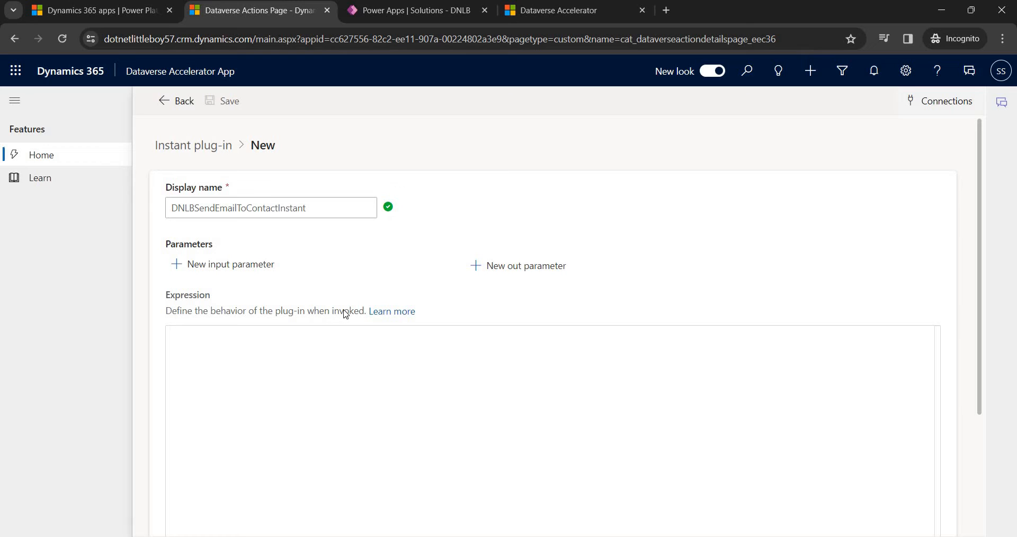
Add an input parameter MyContact of type EntityReference referencing the Contact table.
click(258, 265)
click(339, 288)
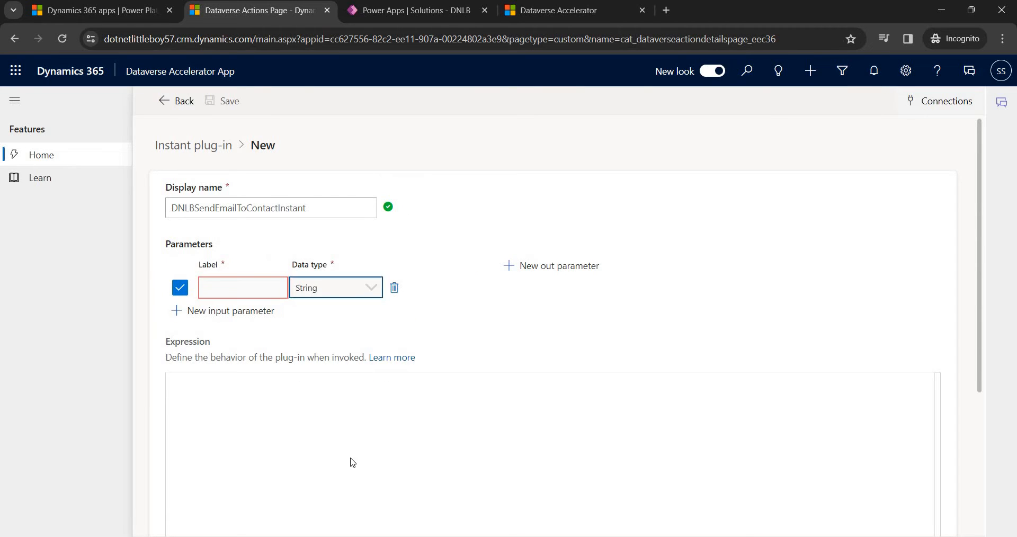
click(336, 473)
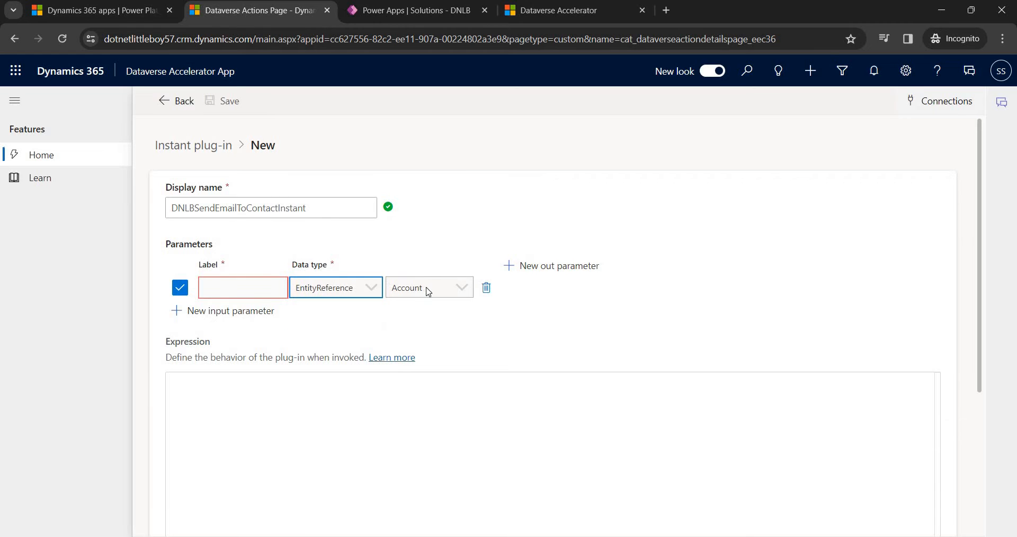
click(427, 310)
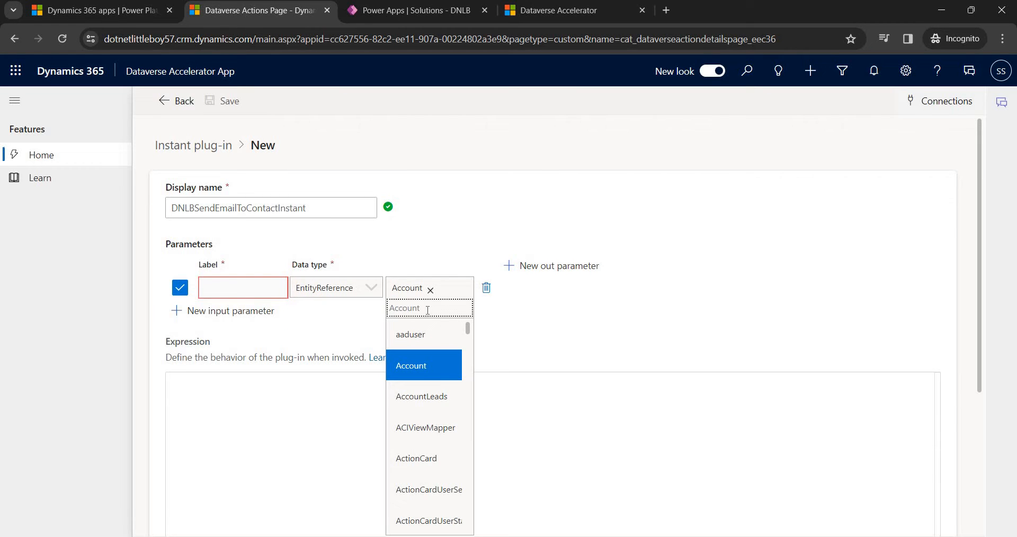
text(cont)
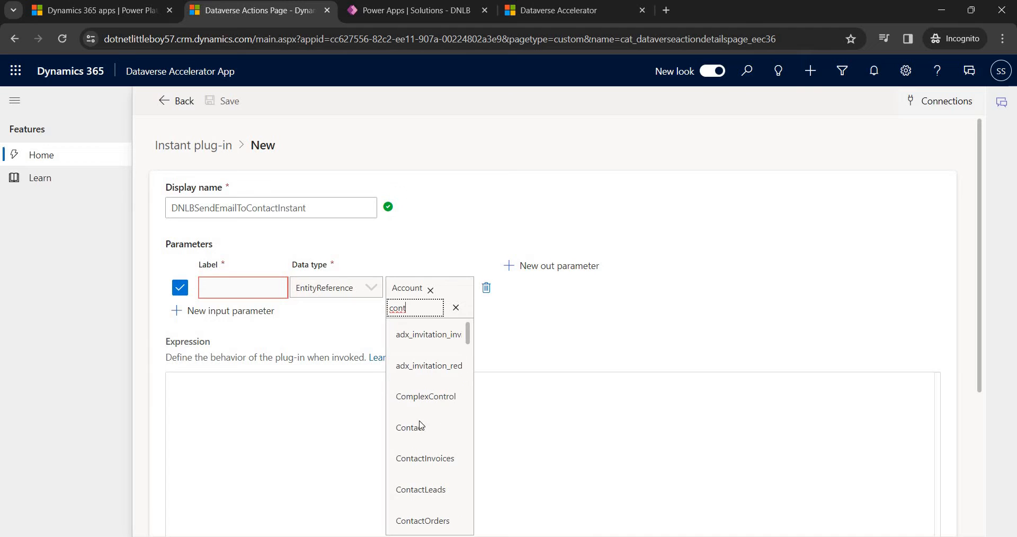
key(Return)
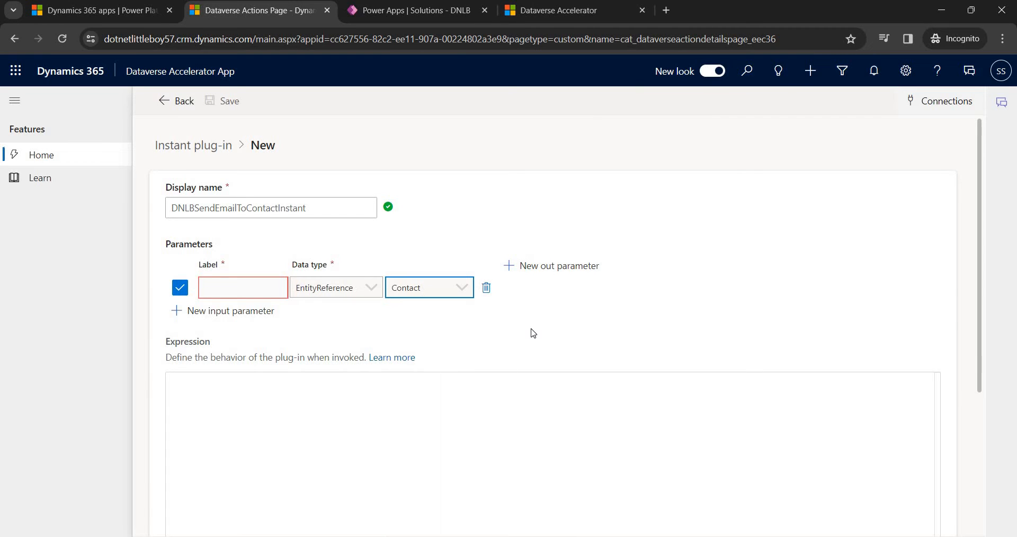
click(268, 293)
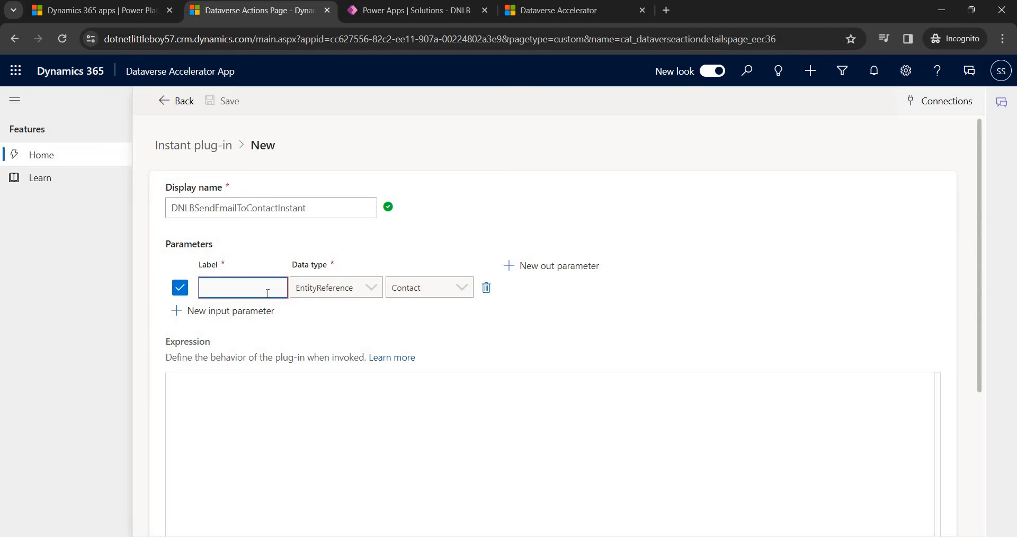
text(MyConta)
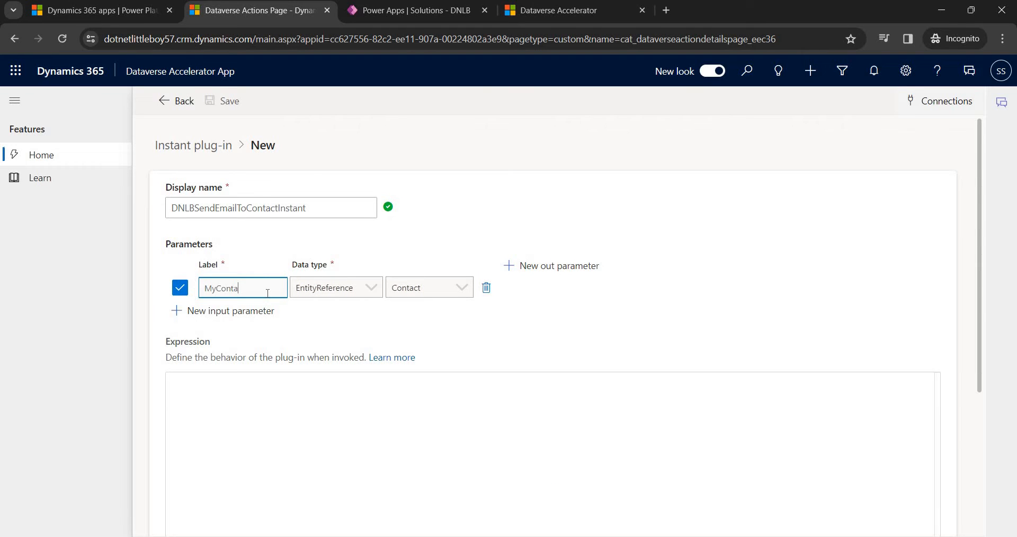
text(ct)
click(245, 399)
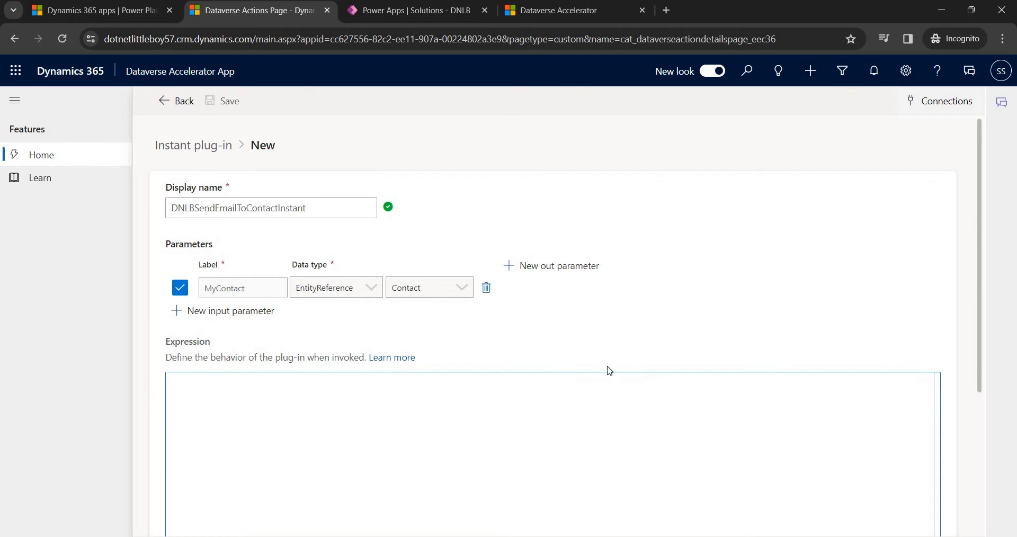
Copy the XSendEmailFromTemplate formula from Notepad for the plug-in's Expression field.
scroll(424, 404, down, 1)
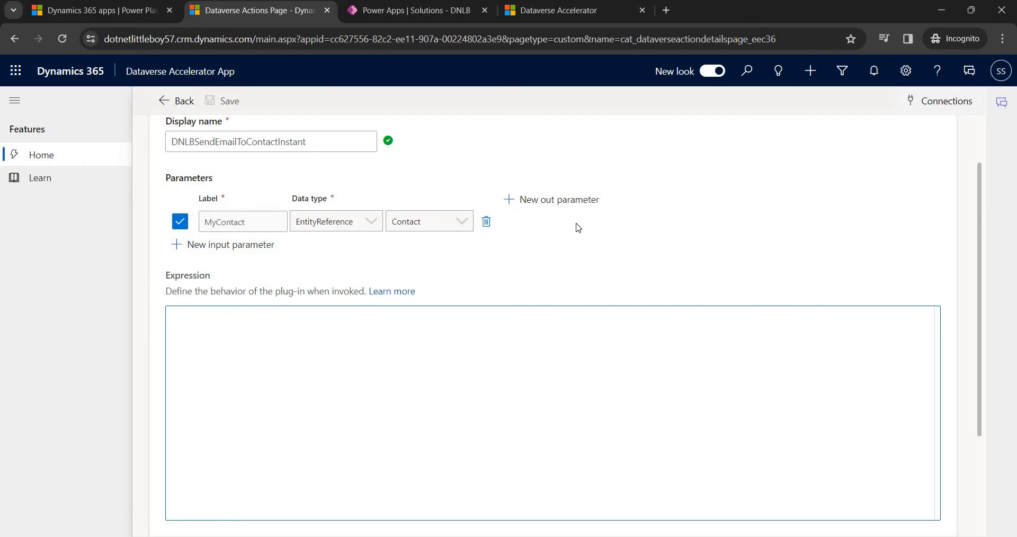
click(556, 202)
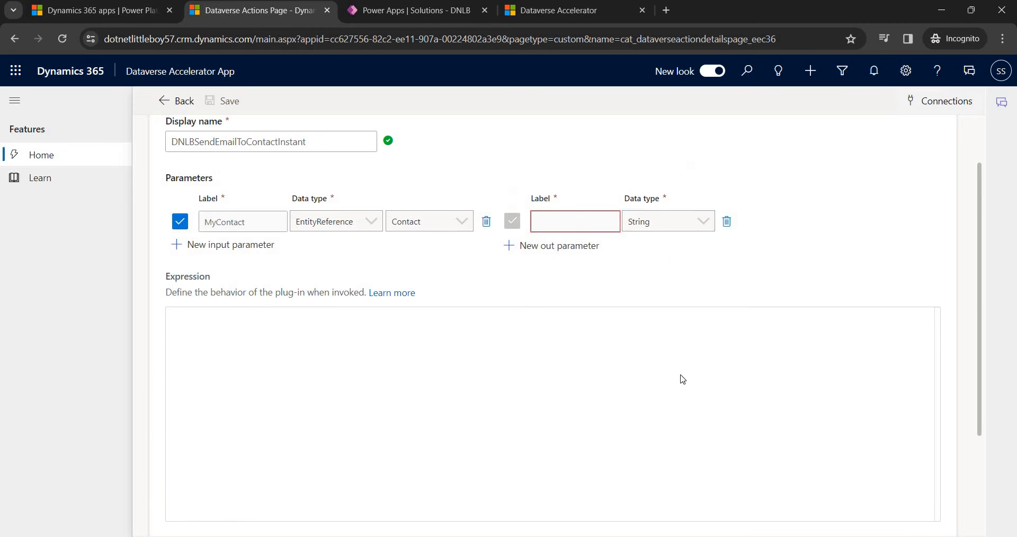
click(667, 222)
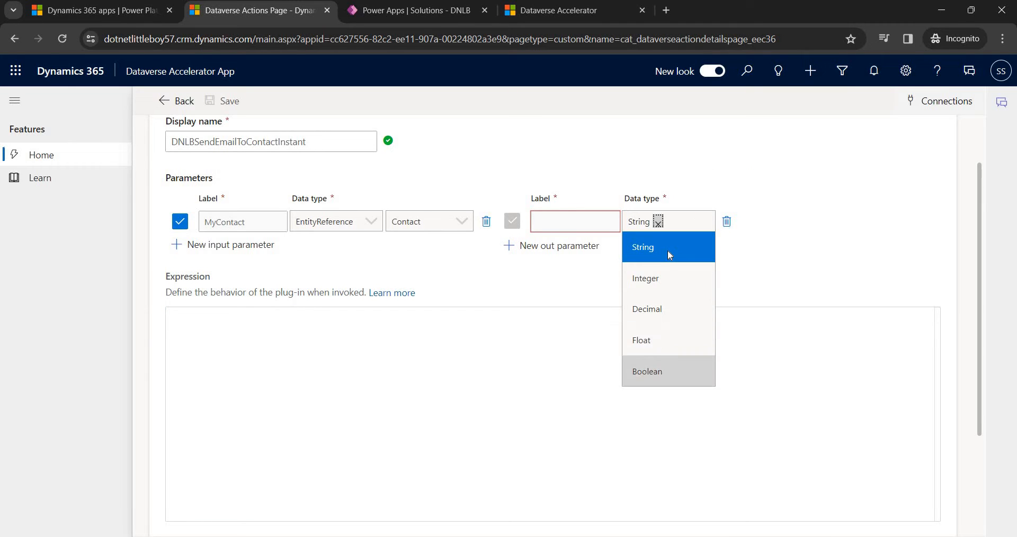
click(360, 222)
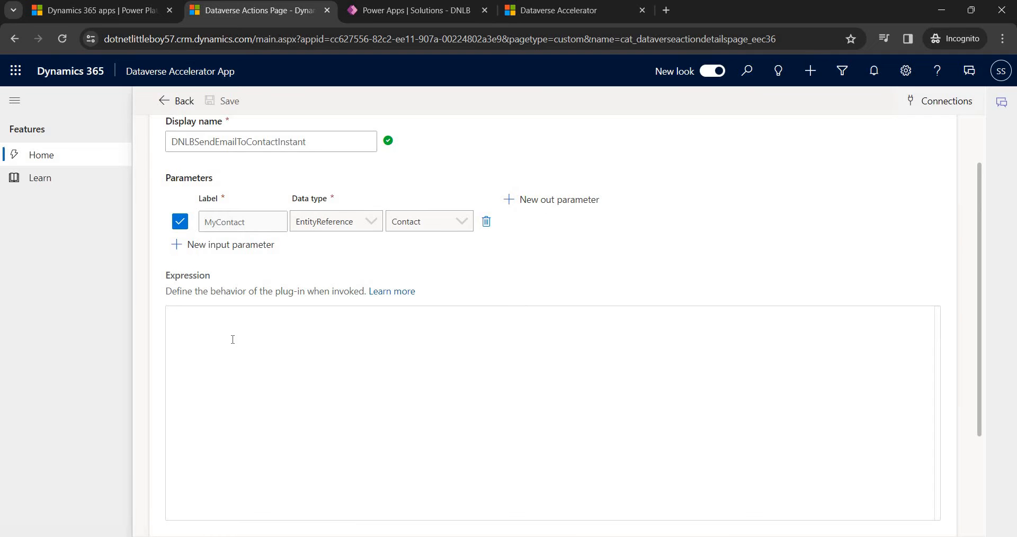
click(332, 482)
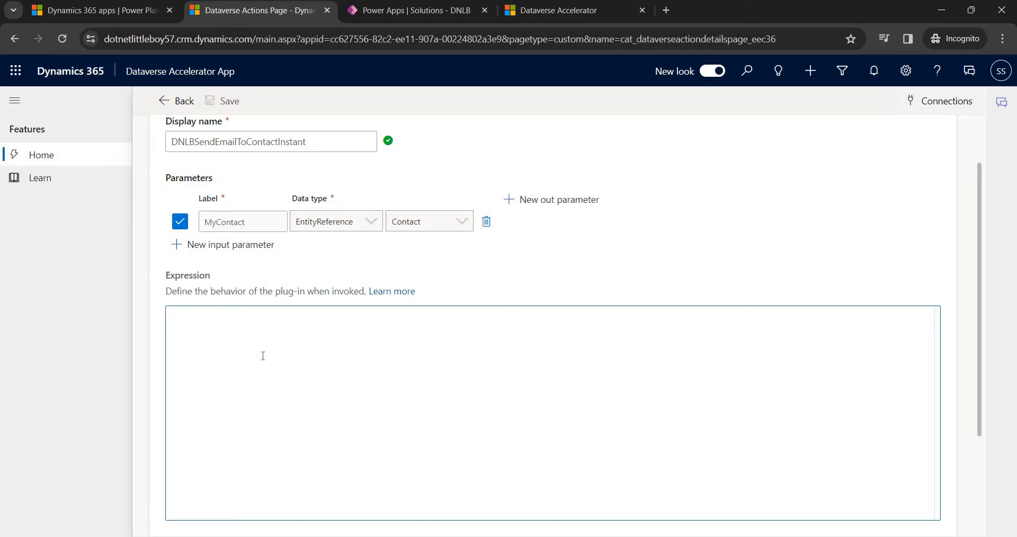
key(alt+Tab)
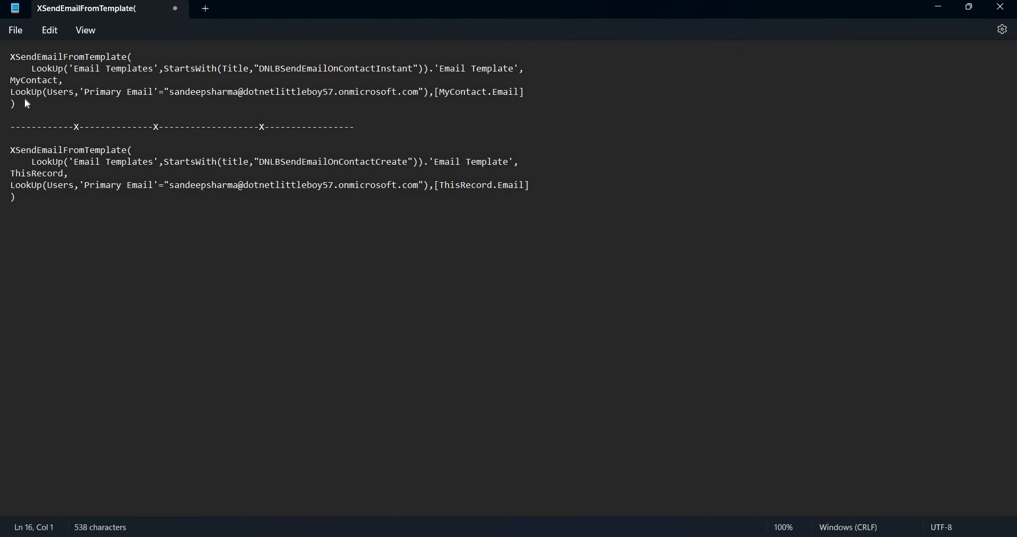
drag(8, 57, 16, 104)
key(ctrl+c)
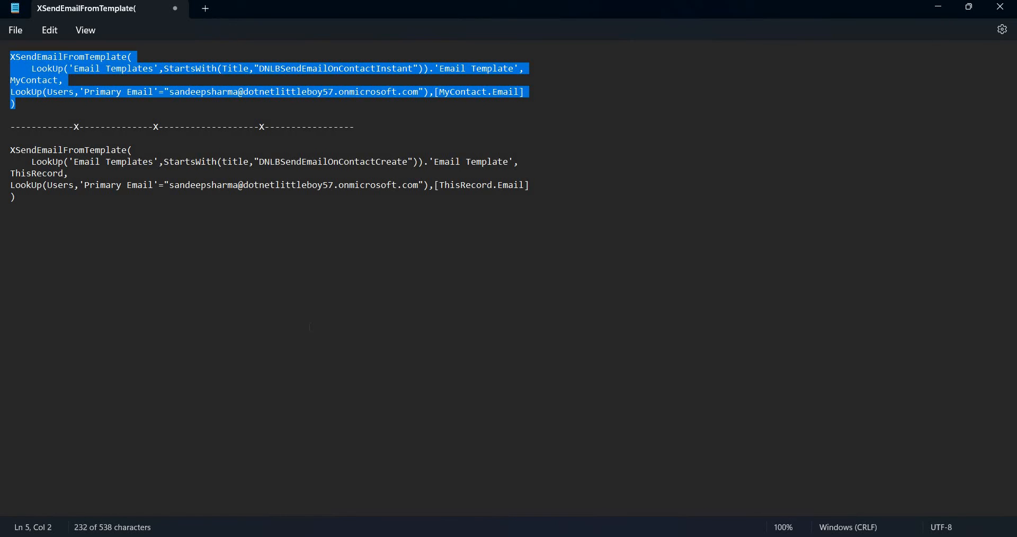
click(940, 11)
key(ctrl+v)
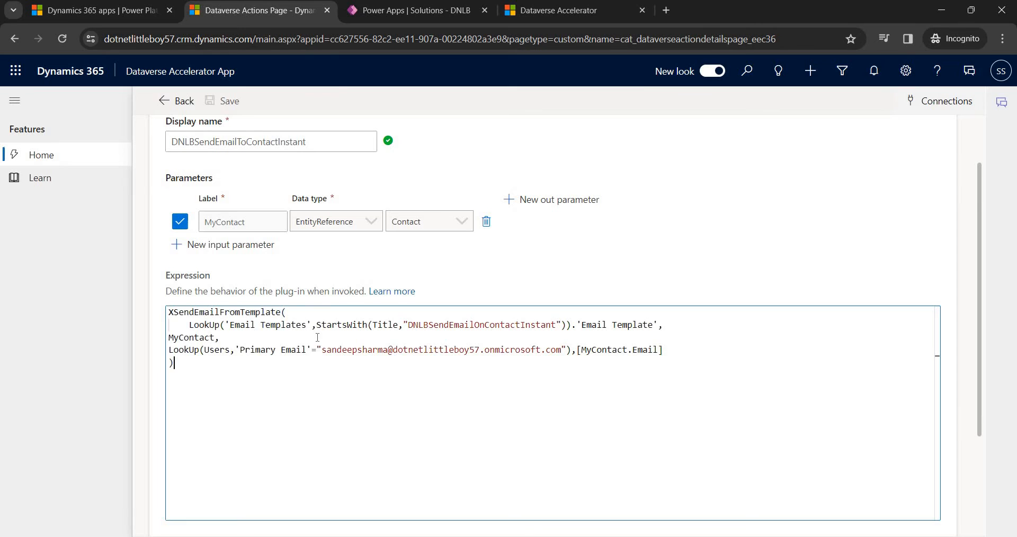
click(238, 317)
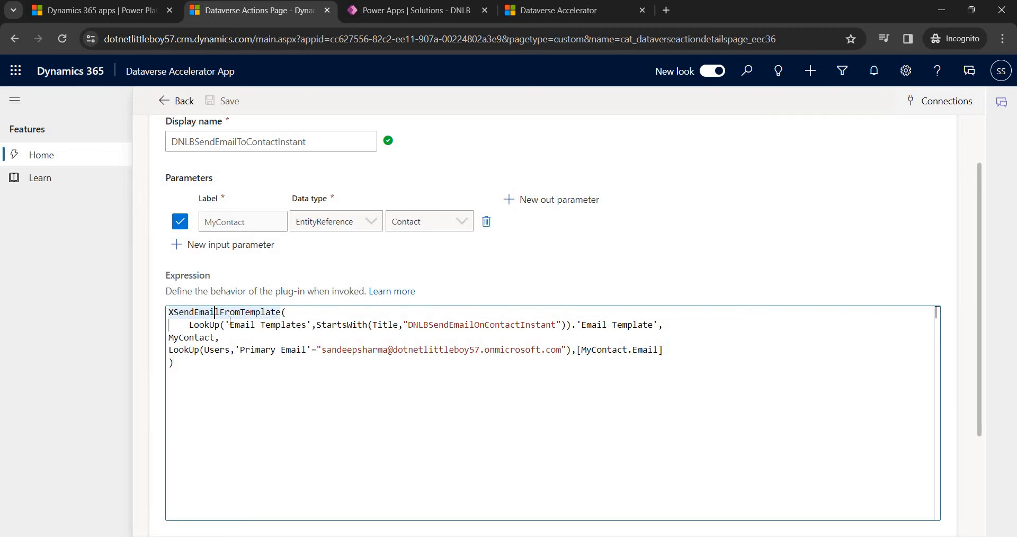
drag(230, 324, 306, 325)
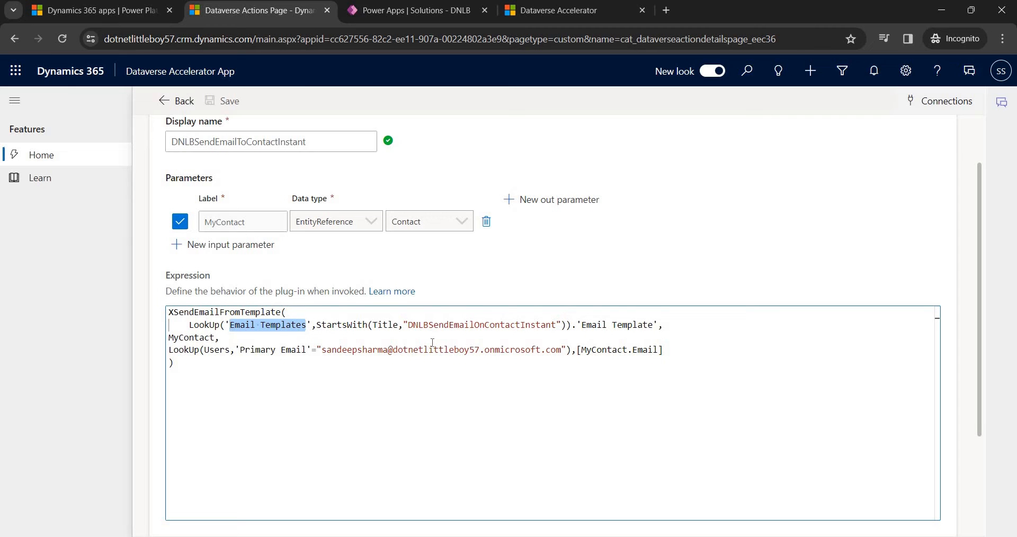
drag(408, 324, 541, 324)
double_click(202, 338)
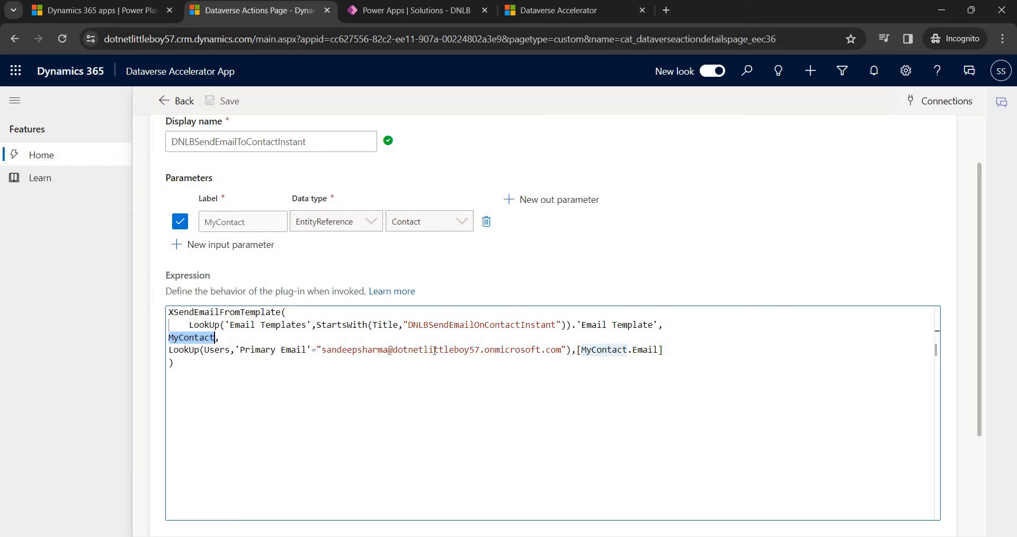
drag(272, 349, 615, 358)
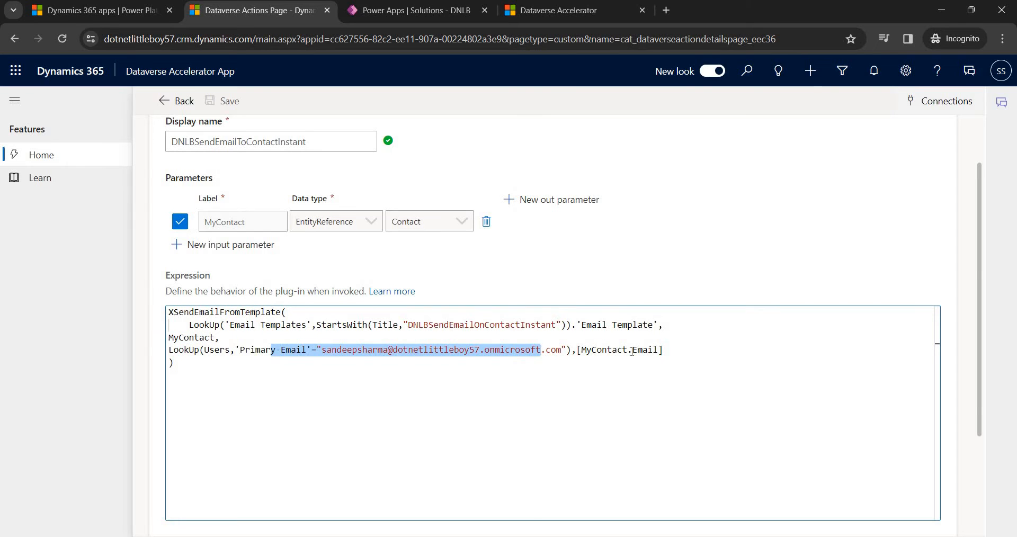
click(632, 351)
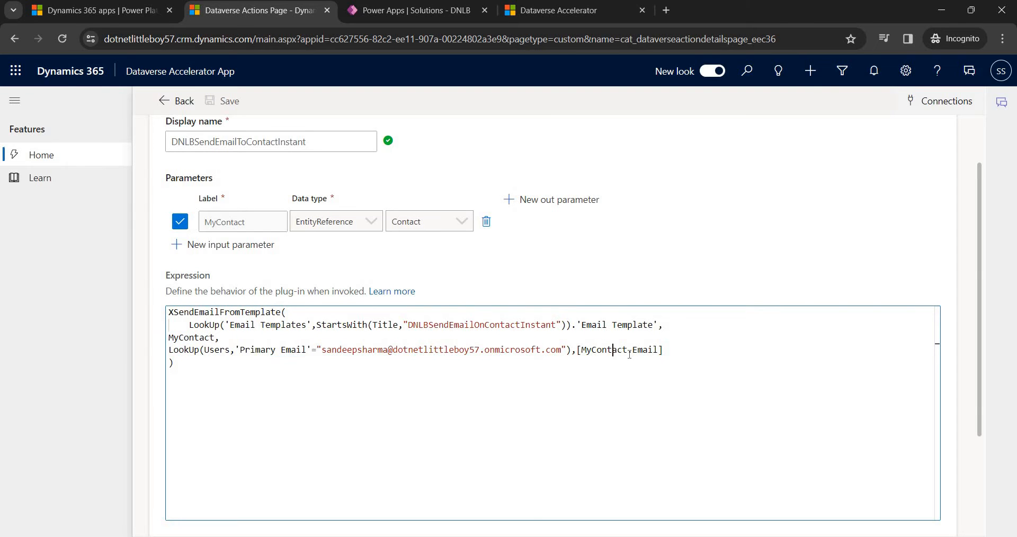
click(189, 365)
drag(409, 325, 557, 325)
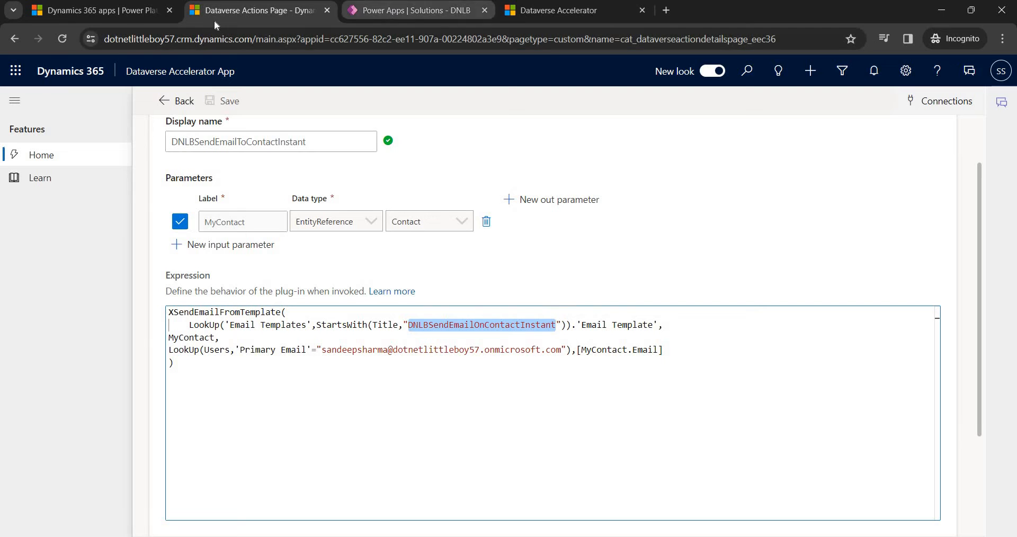
Open the trial environment's URL from its admin center details page in a new tab.
click(102, 10)
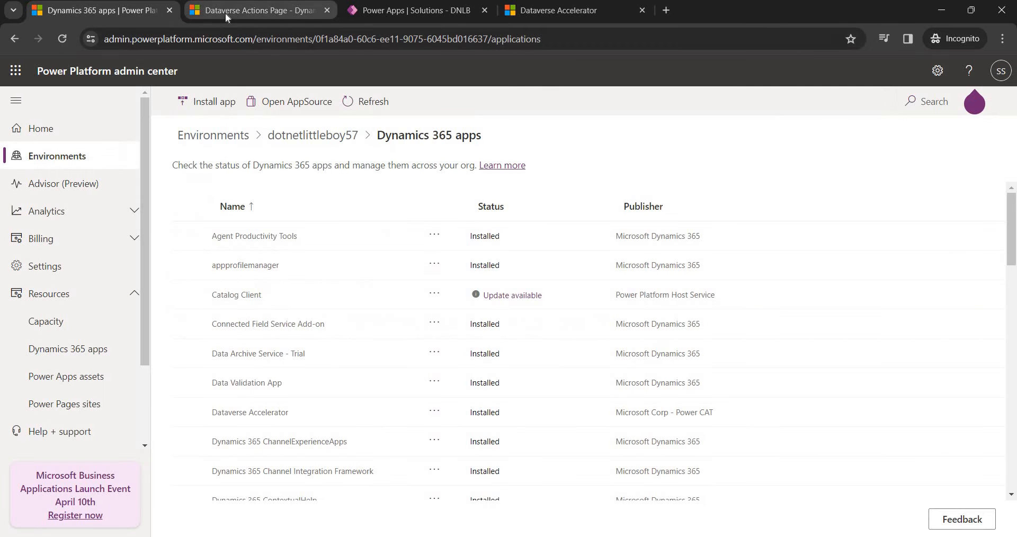
click(226, 13)
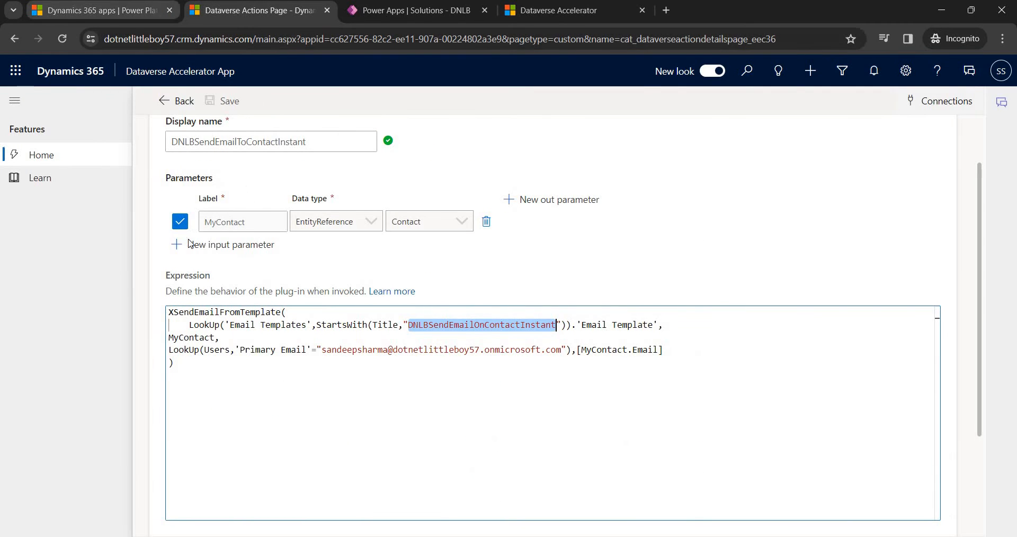
click(103, 10)
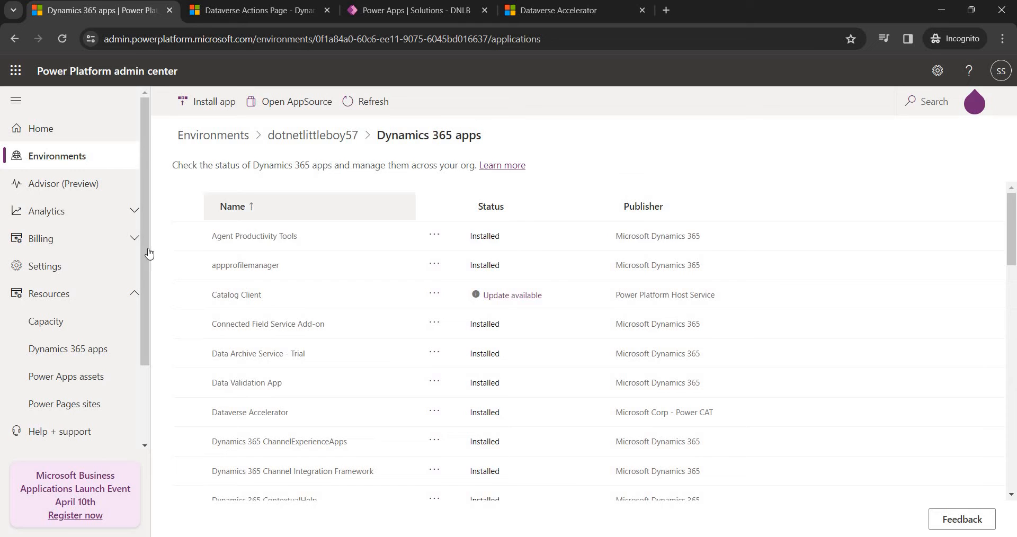
click(313, 139)
click(252, 233)
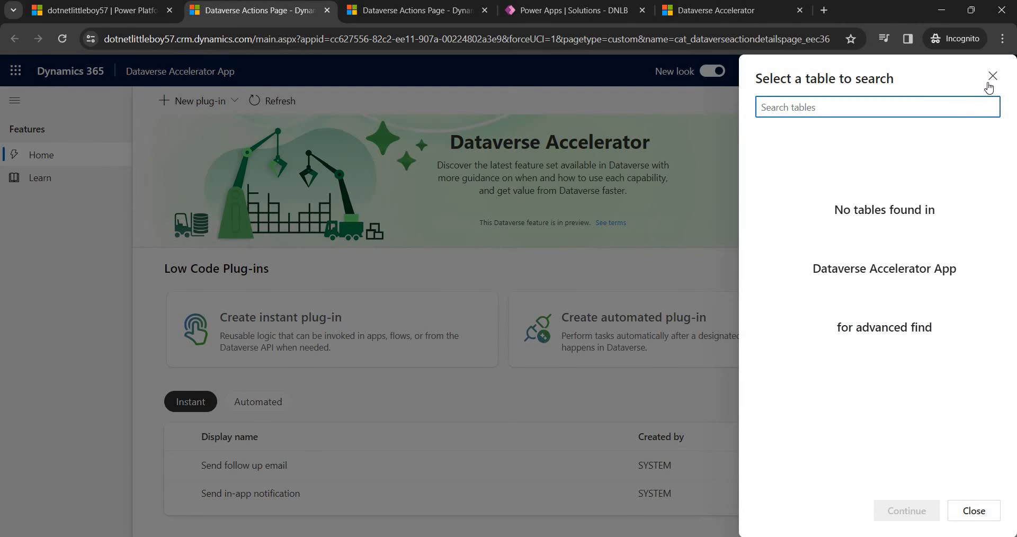
Open Advanced Settings from the settings panel in a new tab.
click(990, 81)
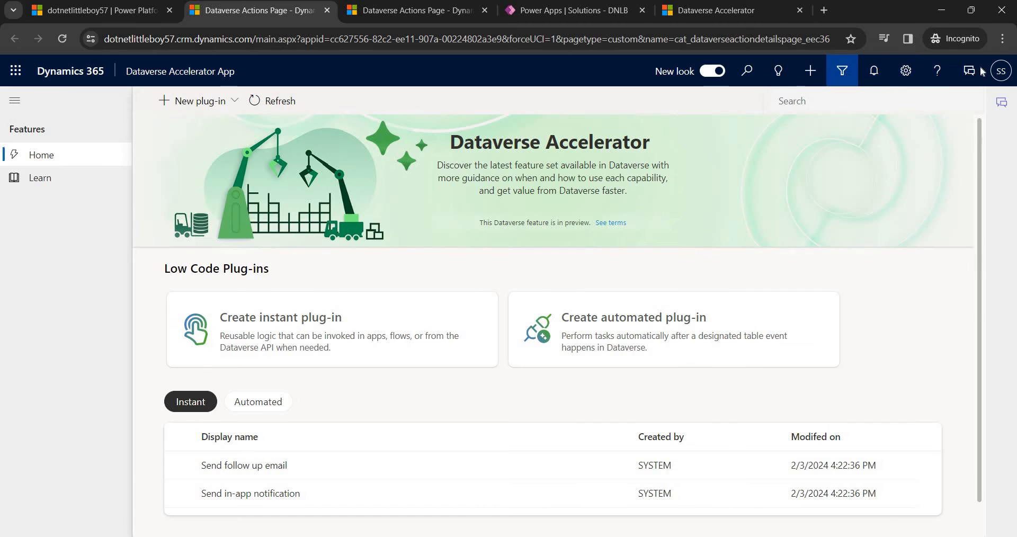
click(843, 76)
click(992, 77)
click(906, 71)
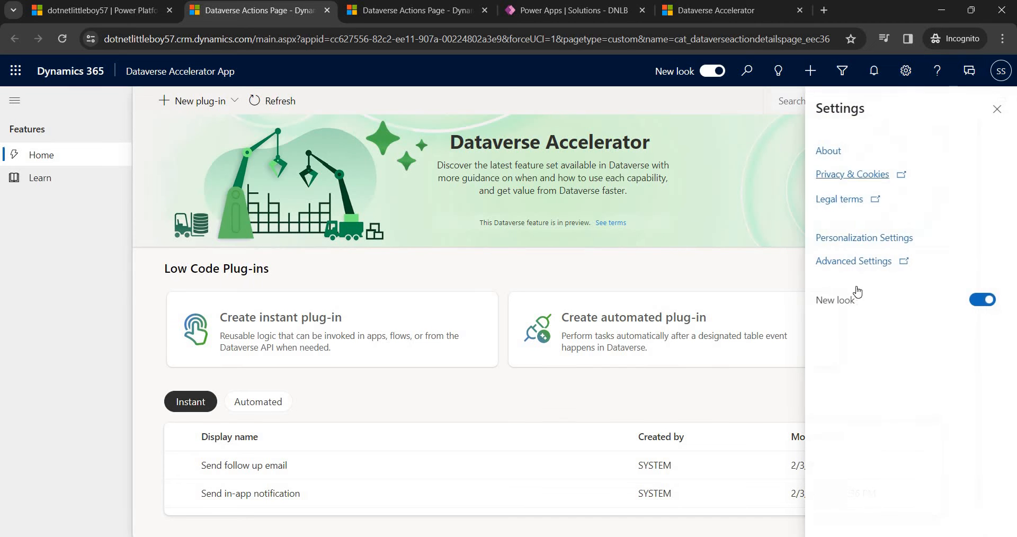
click(856, 287)
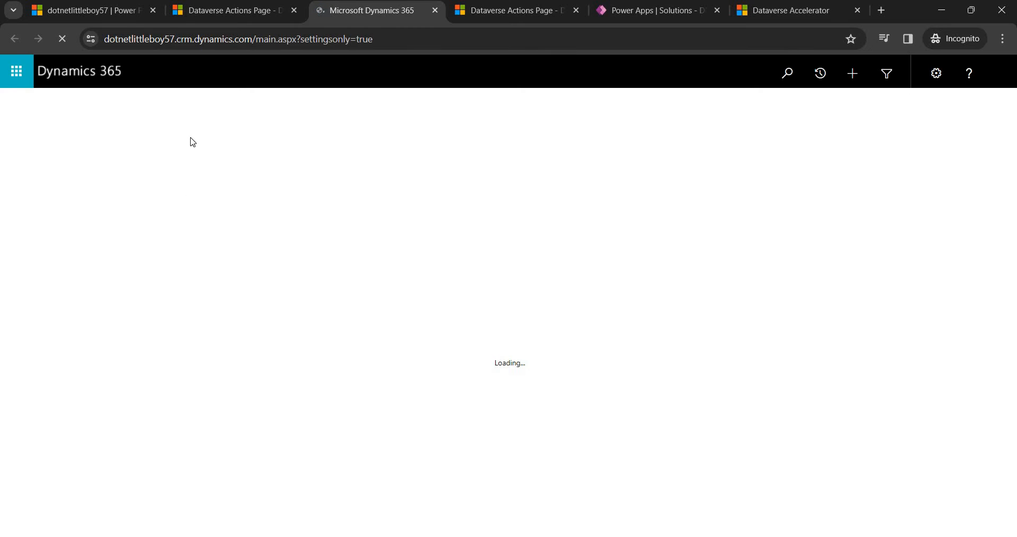
In Email Templates, select DNLBSendEmailOnContactCreate and DNLBSendEmailOnContactInstant.
click(205, 75)
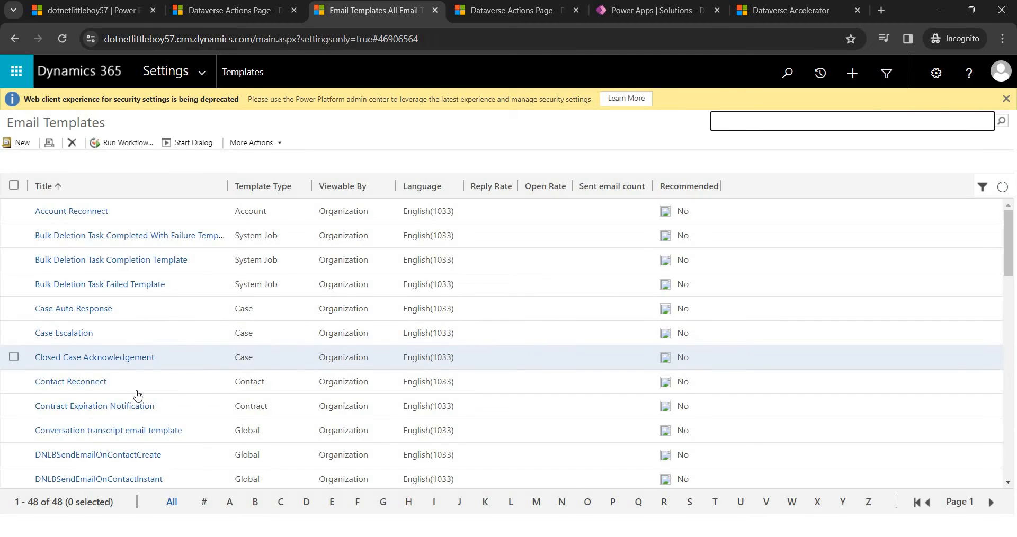
scroll(21, 394, down, 1)
click(14, 390)
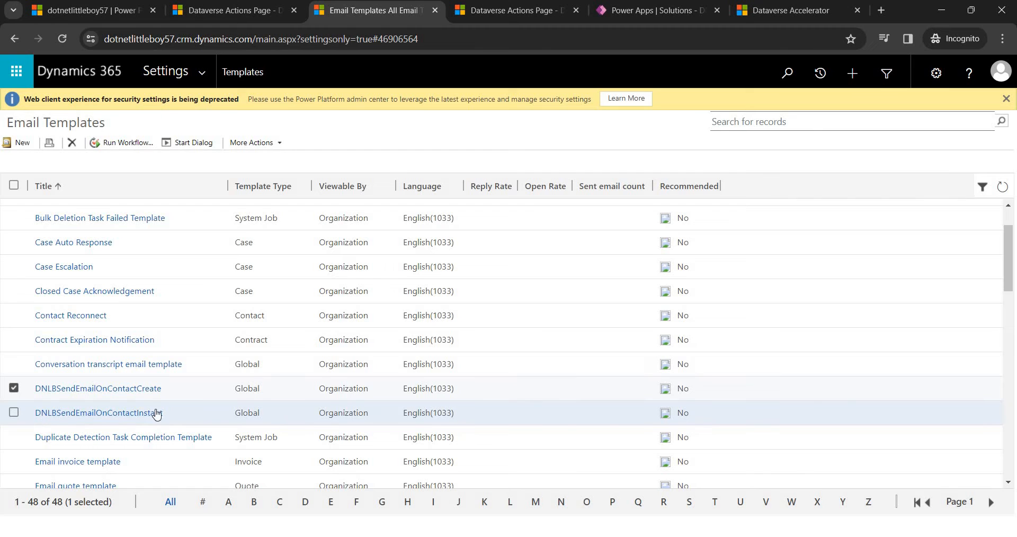
click(119, 418)
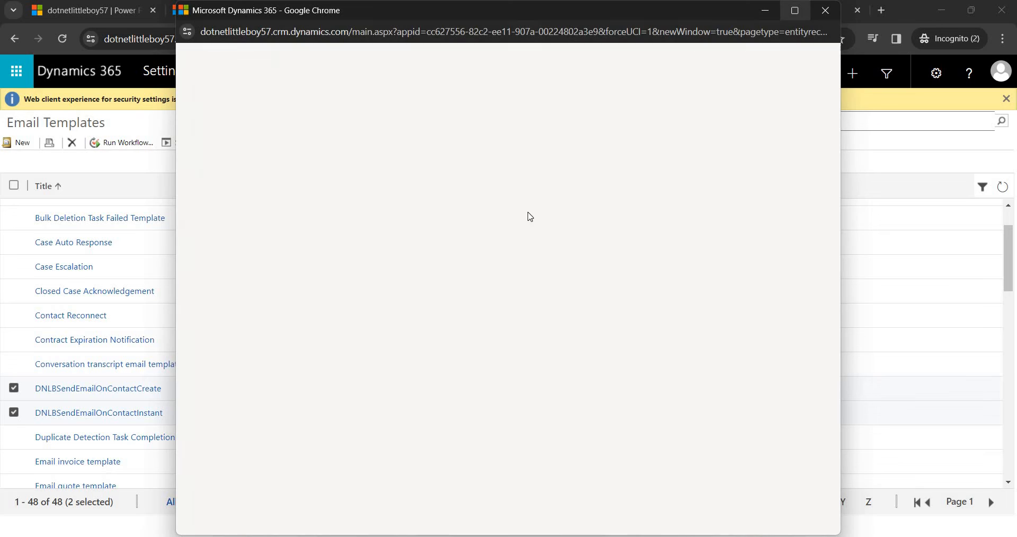
Maximize the DNLBSendEmailOnContactInstant template window, review its test subject and body, and select its name.
click(795, 11)
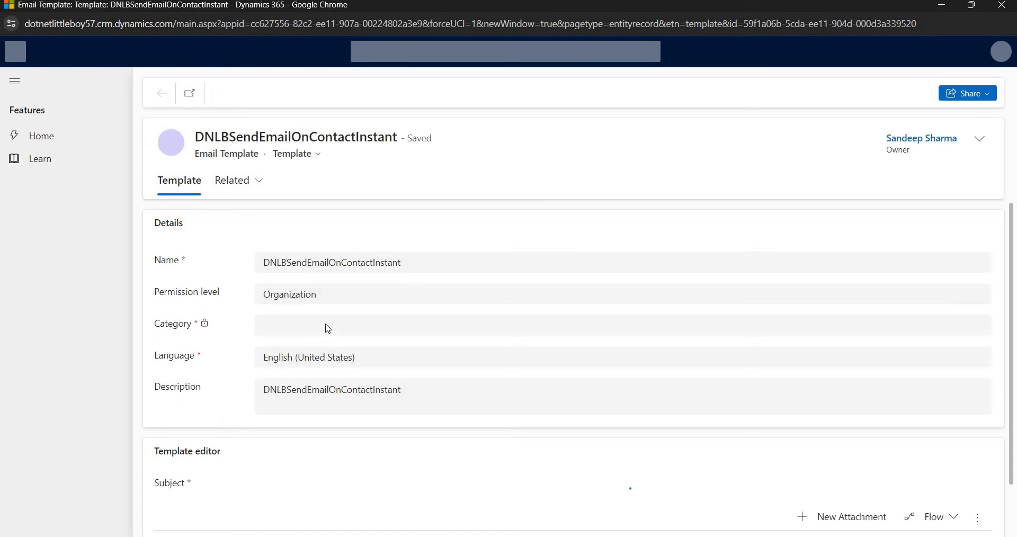
scroll(242, 376, down, 3)
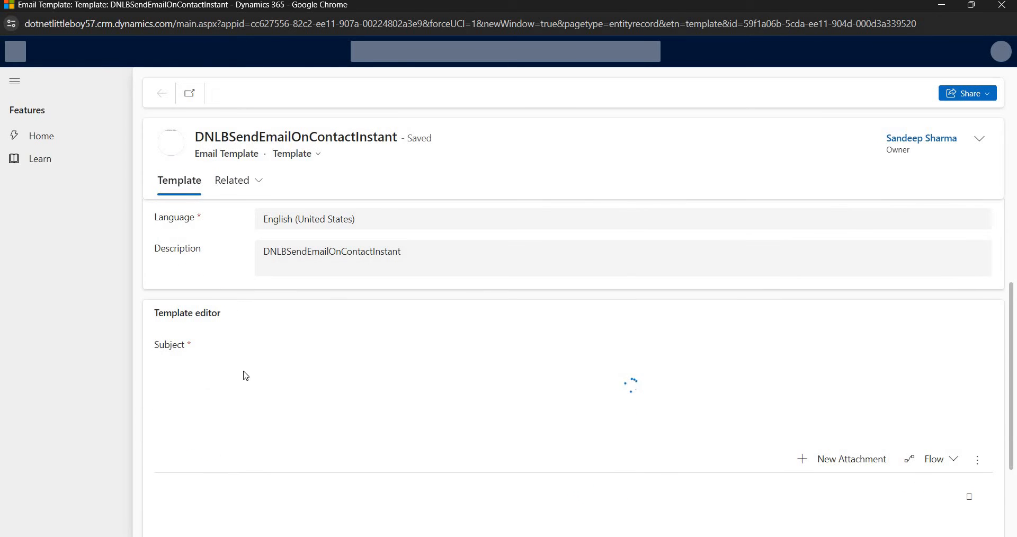
scroll(244, 366, down, 2)
scroll(307, 295, up, 3)
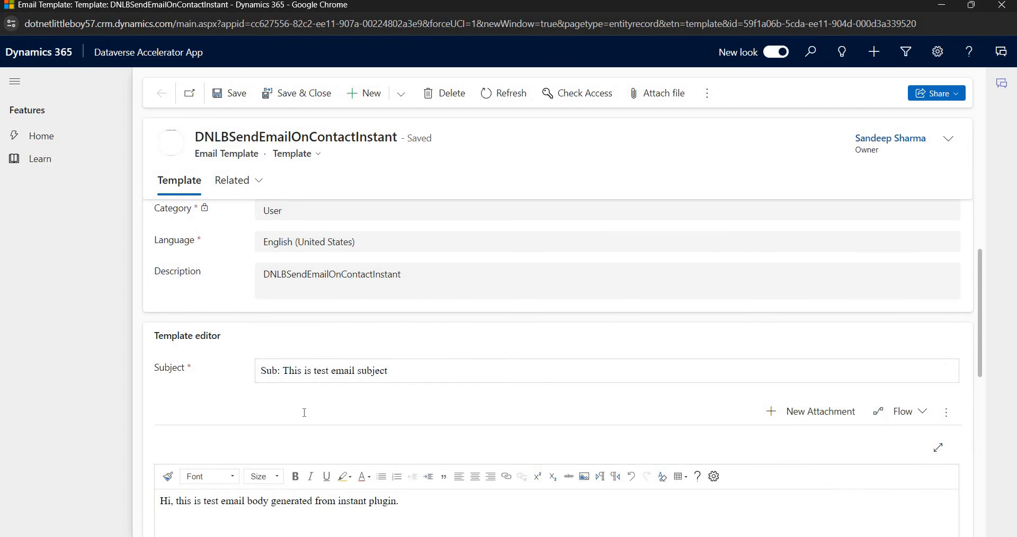
scroll(324, 371, down, 5)
scroll(431, 272, up, 2)
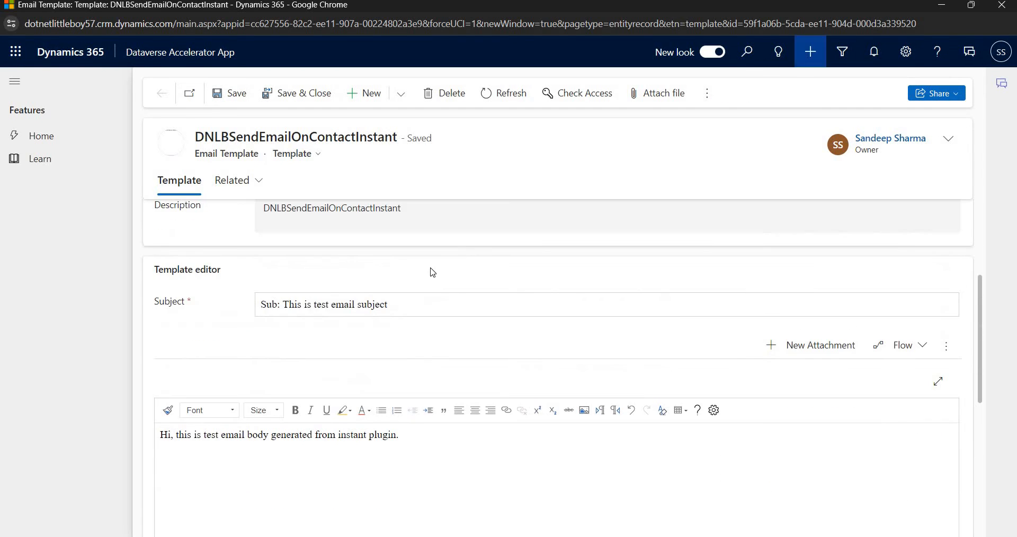
drag(196, 136, 367, 137)
Return to the DNLBSendEmailToContactInstant plug-in's expression editor in the Dataverse Actions Page tab.
mouse_move(304, 503)
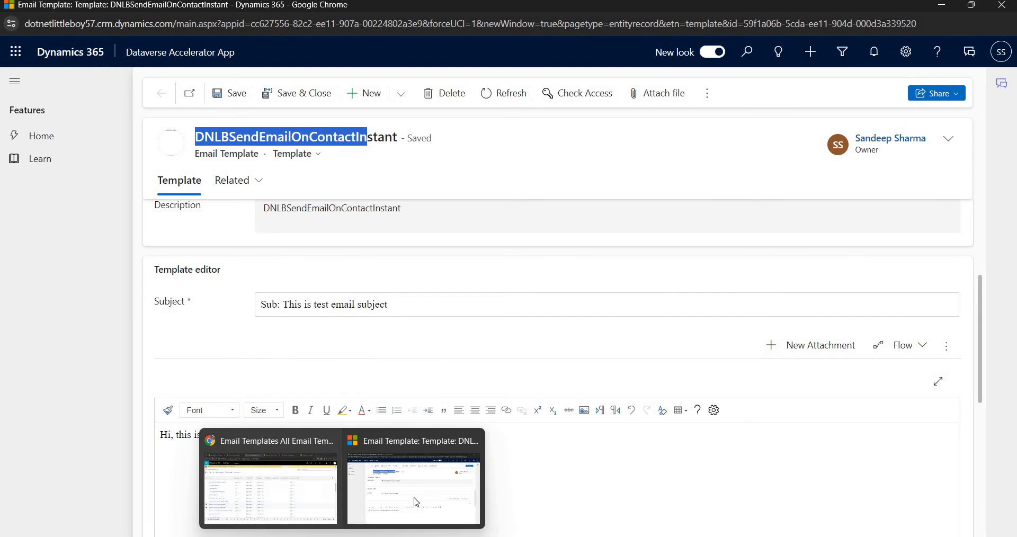
click(318, 495)
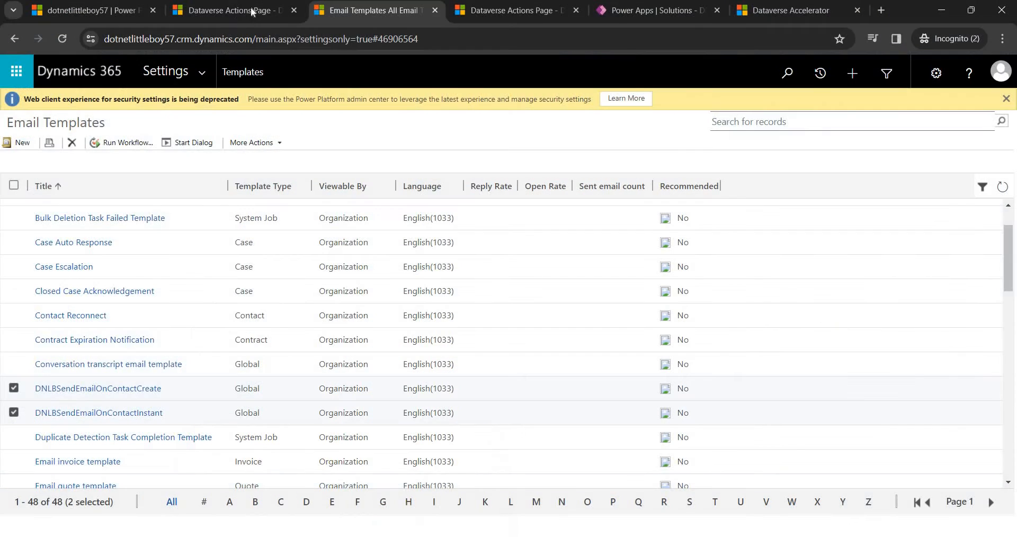
click(246, 14)
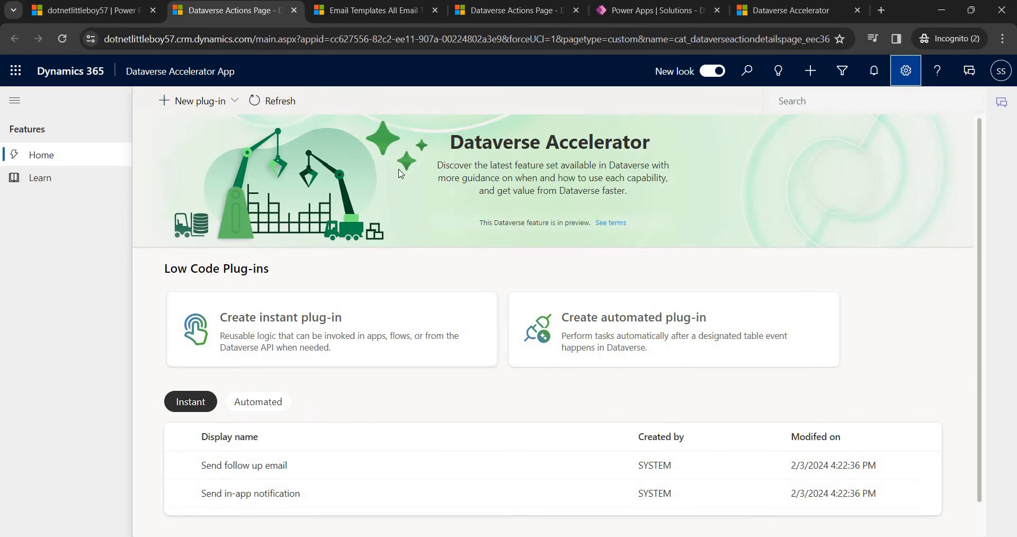
click(350, 11)
click(468, 12)
click(331, 375)
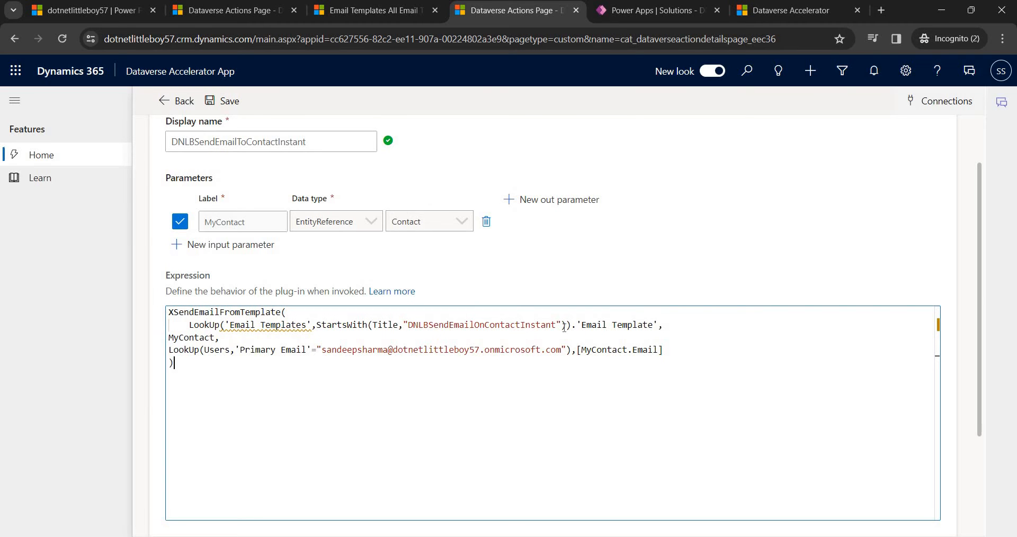
Highlight the template name, MyContact, Users lookup and sender address in the expression.
drag(408, 324, 560, 325)
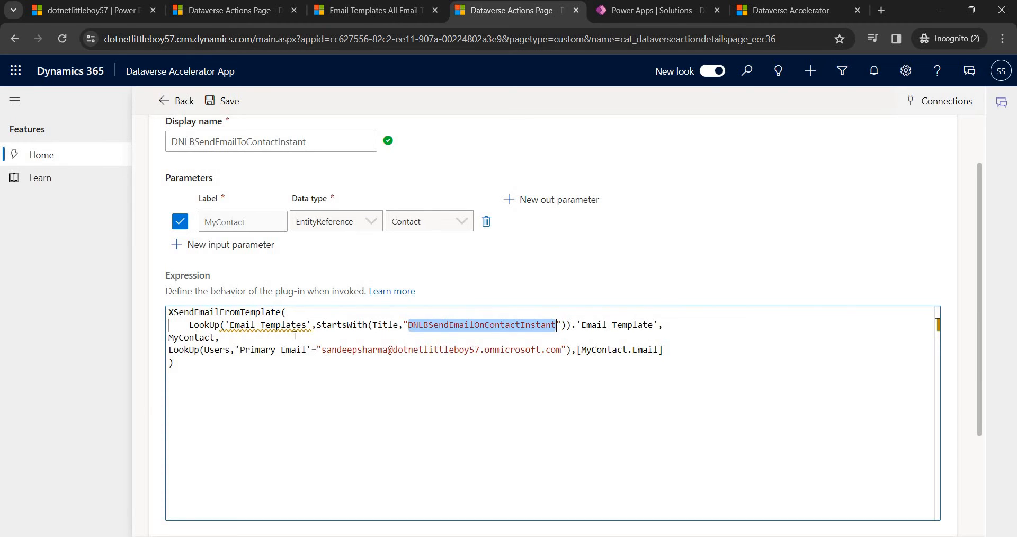
double_click(201, 340)
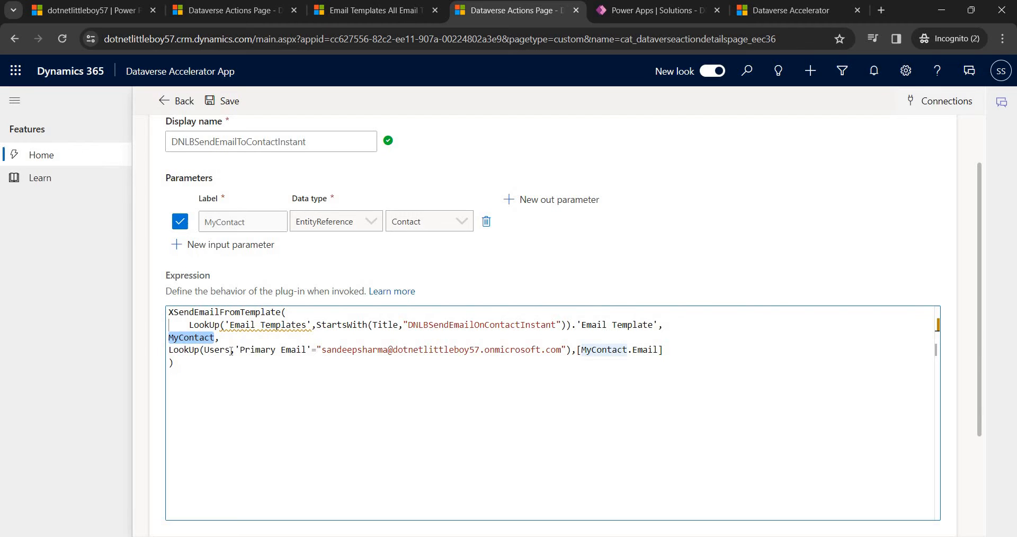
drag(201, 351, 218, 350)
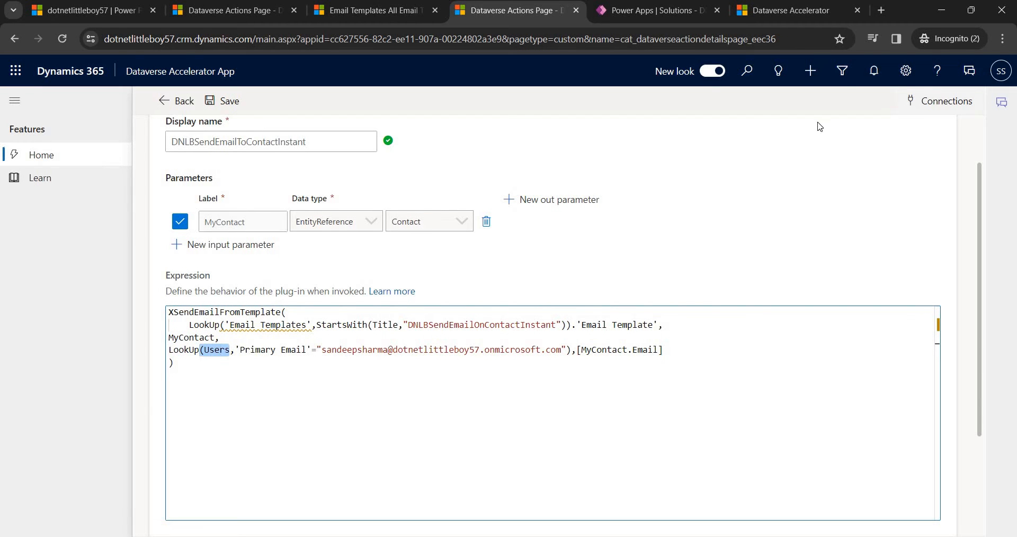
click(218, 350)
drag(322, 350, 547, 350)
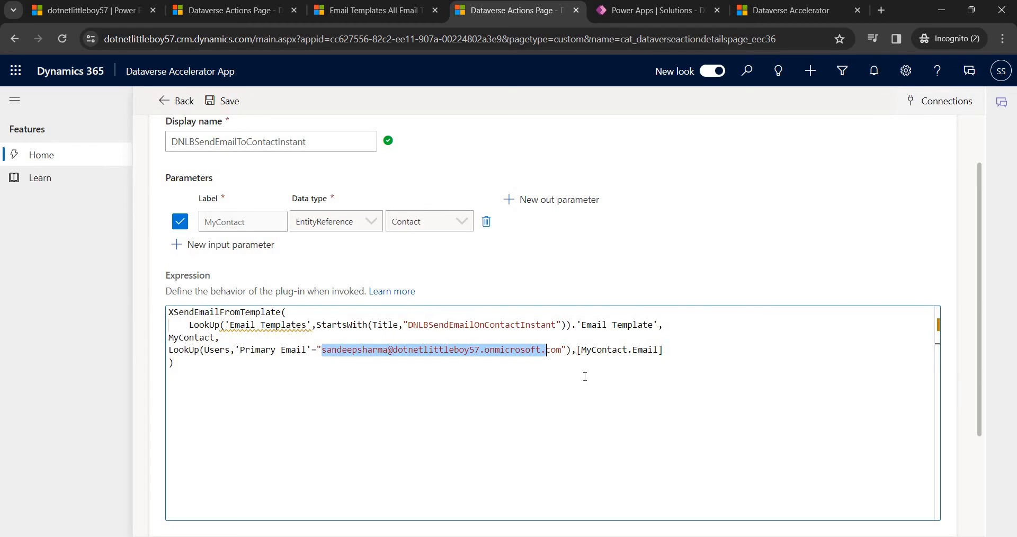
click(603, 358)
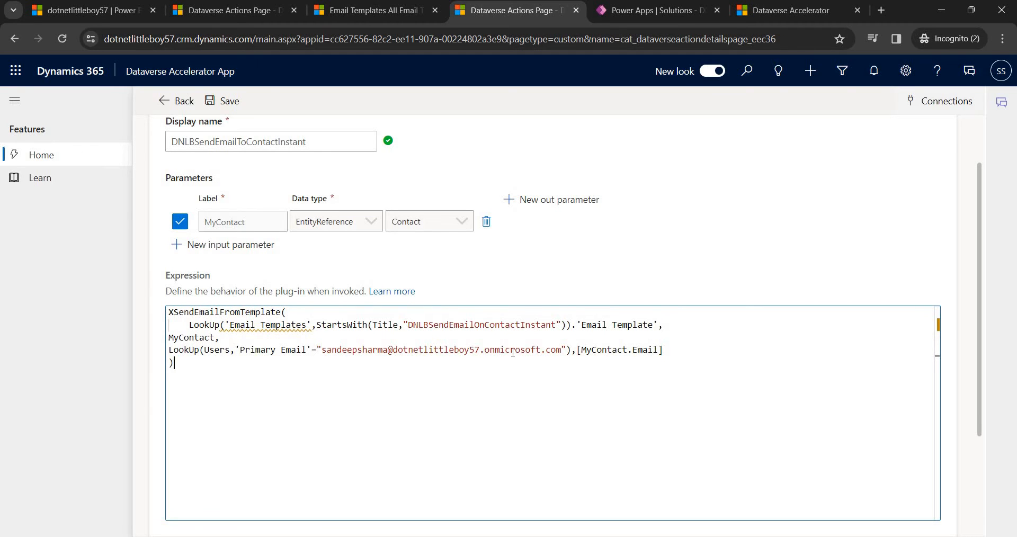
Save DNLBSendEmailToContactInstant until the Success banner appears, then go back to Low Code Plug-ins home.
click(223, 103)
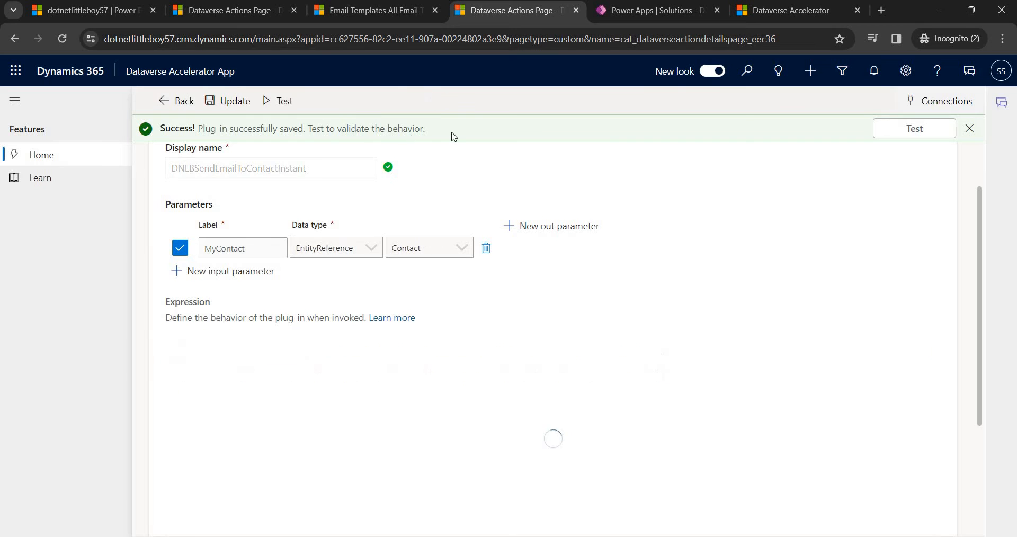
scroll(847, 186, up, 2)
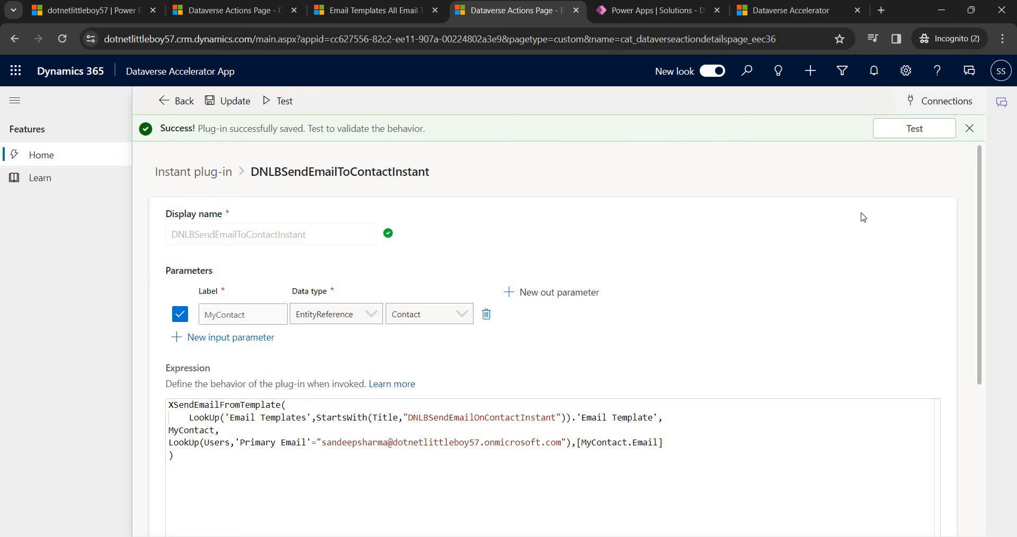
click(780, 11)
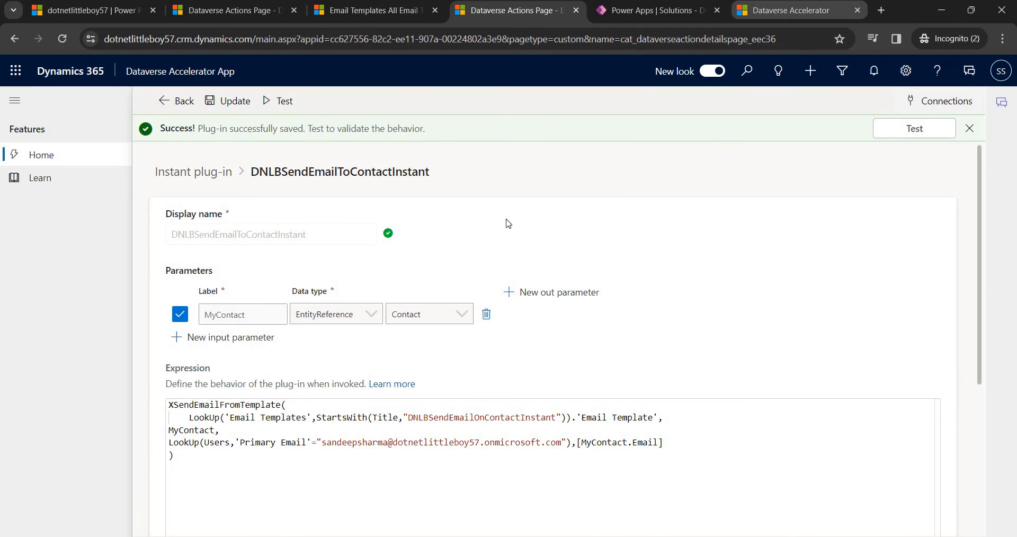
click(233, 12)
Open the environment in a new tab and check the Accelerator apps list, which is empty.
click(103, 15)
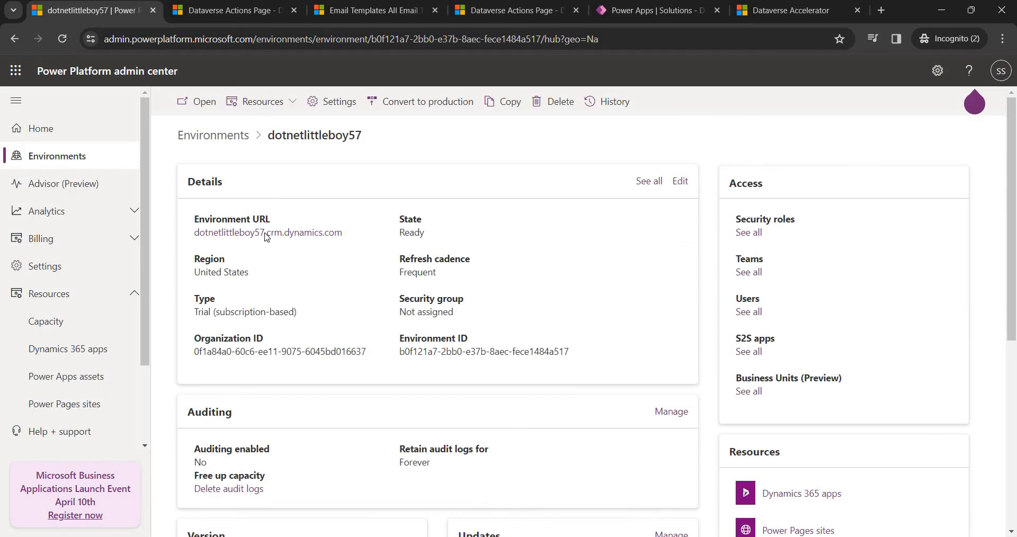
click(265, 233)
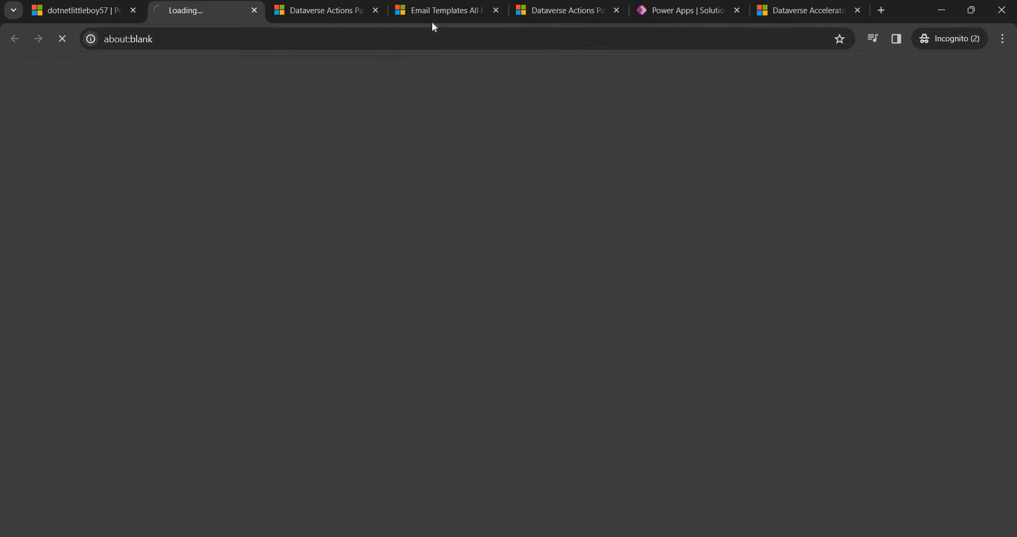
click(348, 15)
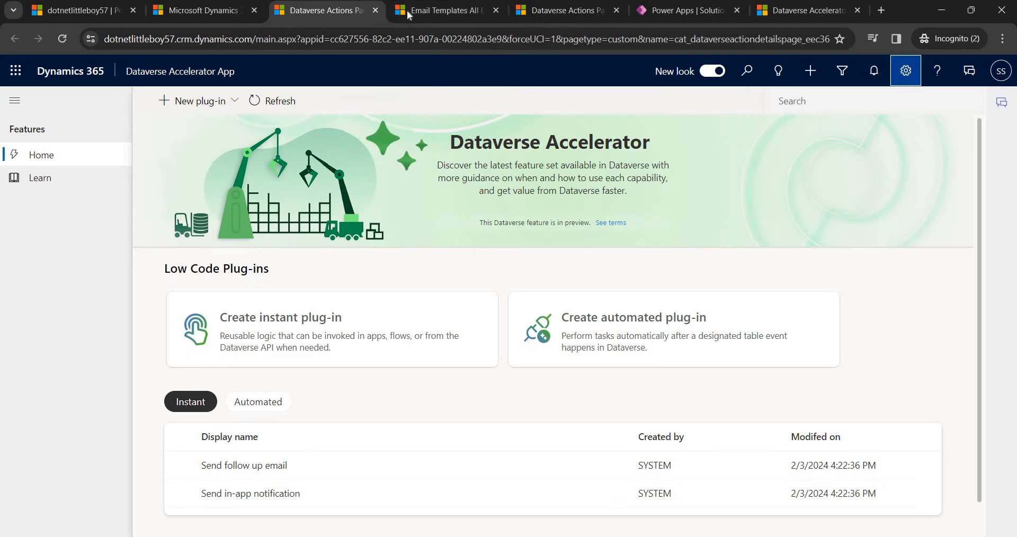
click(180, 71)
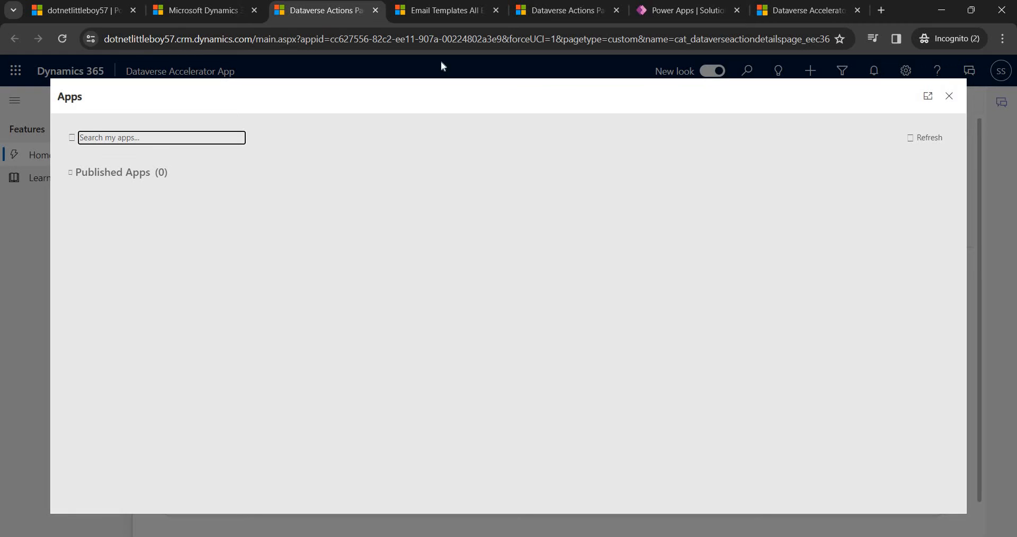
click(192, 15)
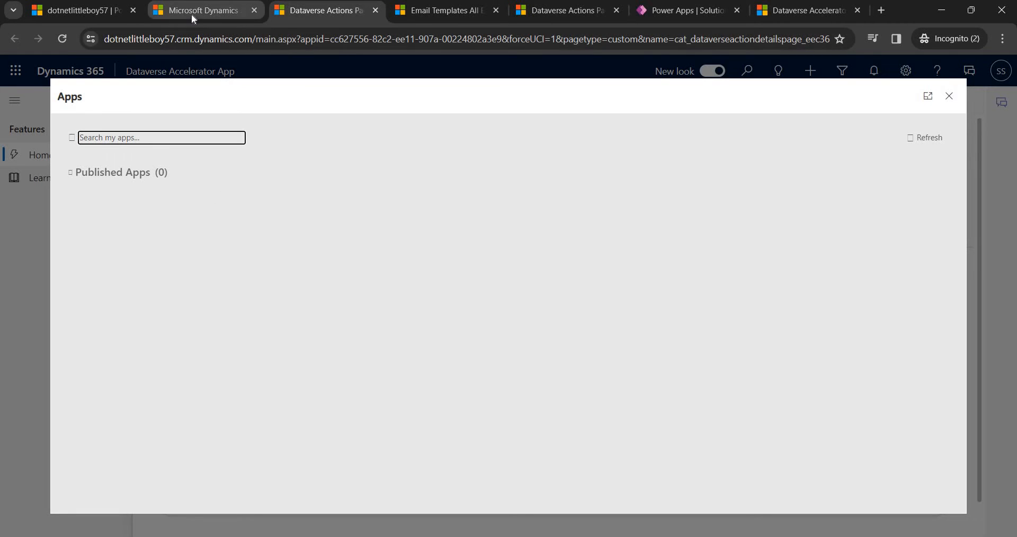
click(290, 12)
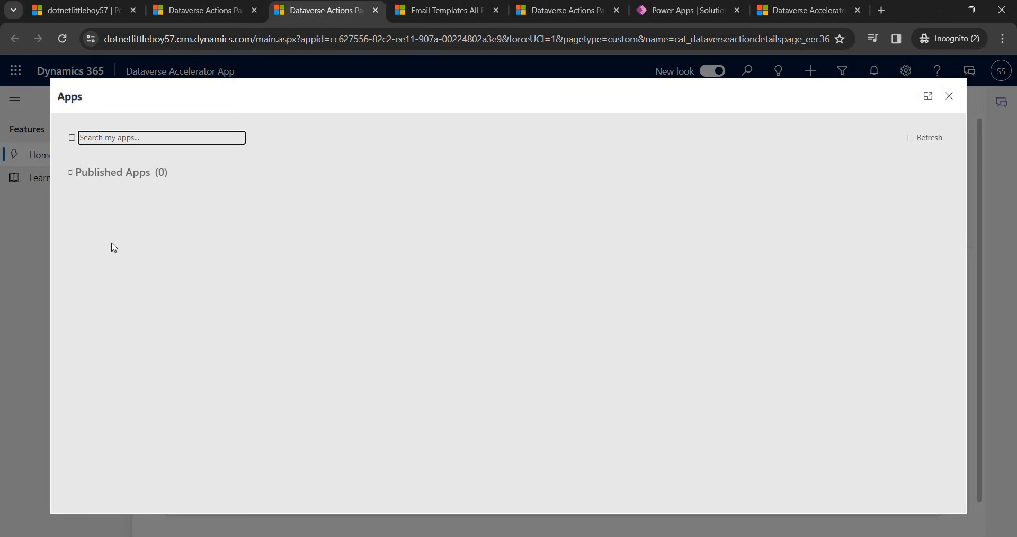
click(949, 96)
From another Accelerator tab's published apps list, open the Dynamics 365 — custom app.
click(208, 11)
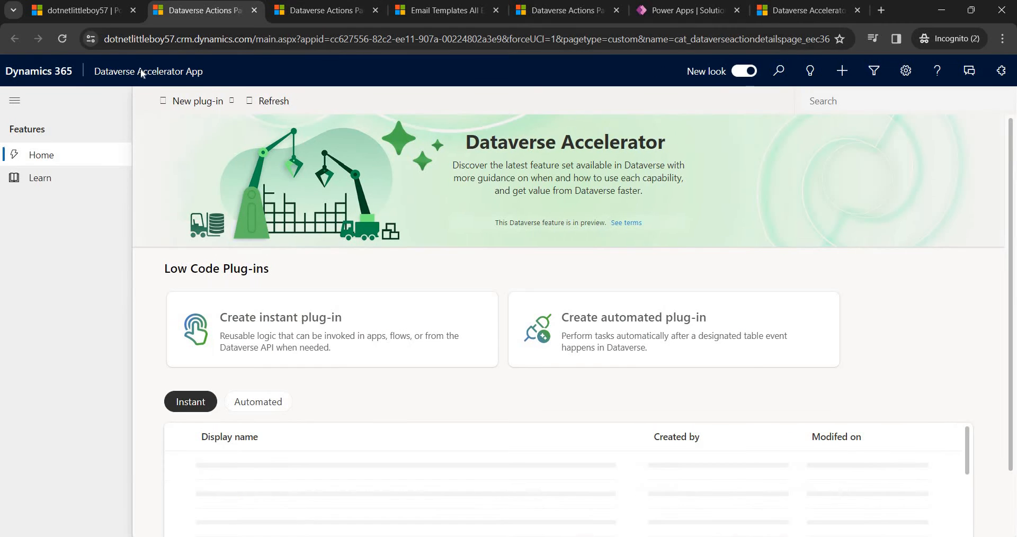
click(142, 71)
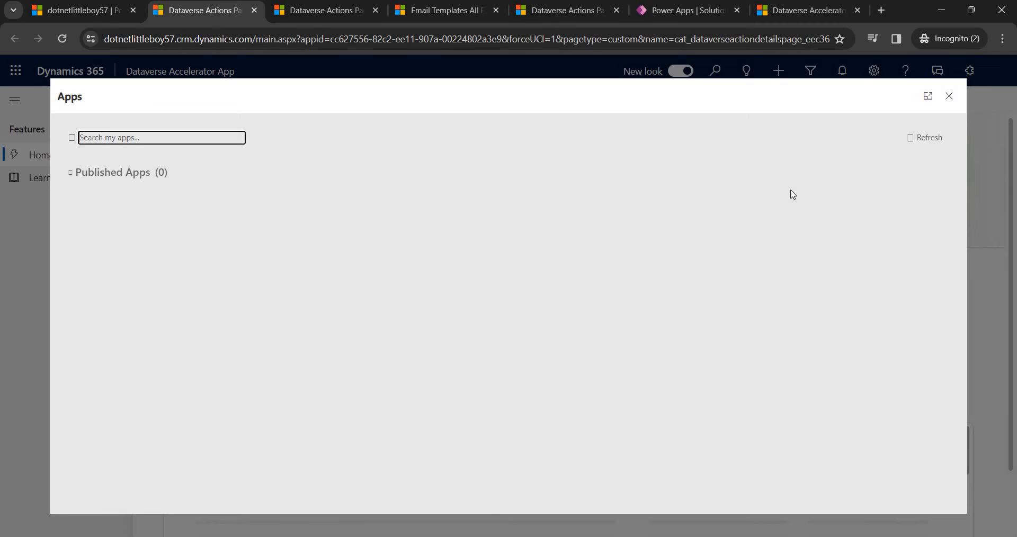
click(950, 99)
click(310, 15)
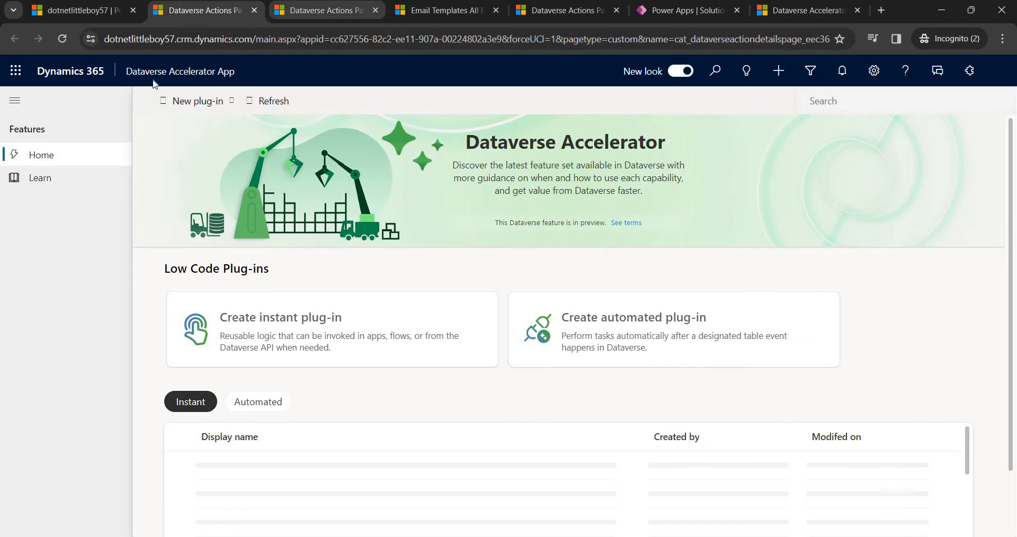
click(171, 72)
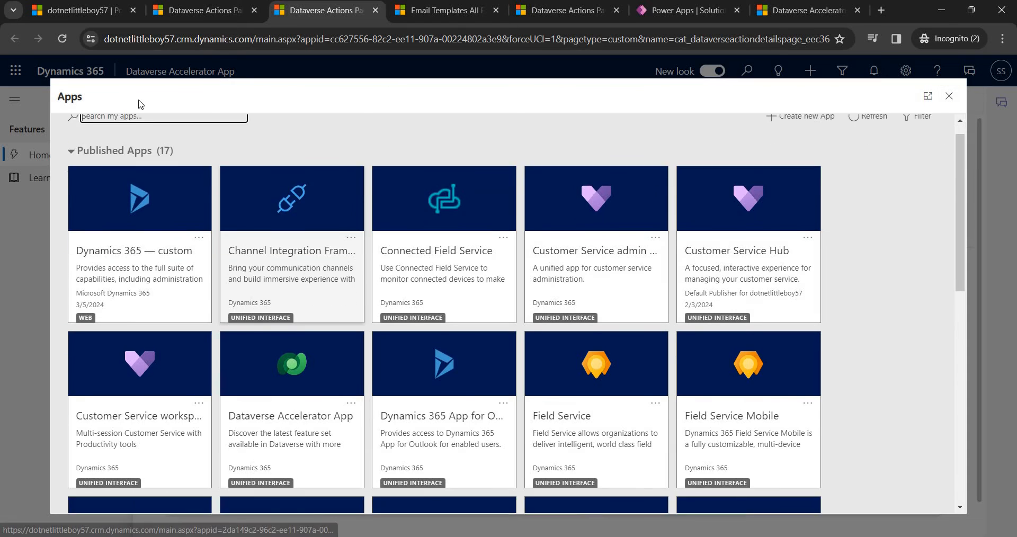
scroll(239, 271, down, 3)
scroll(136, 328, up, 3)
click(138, 267)
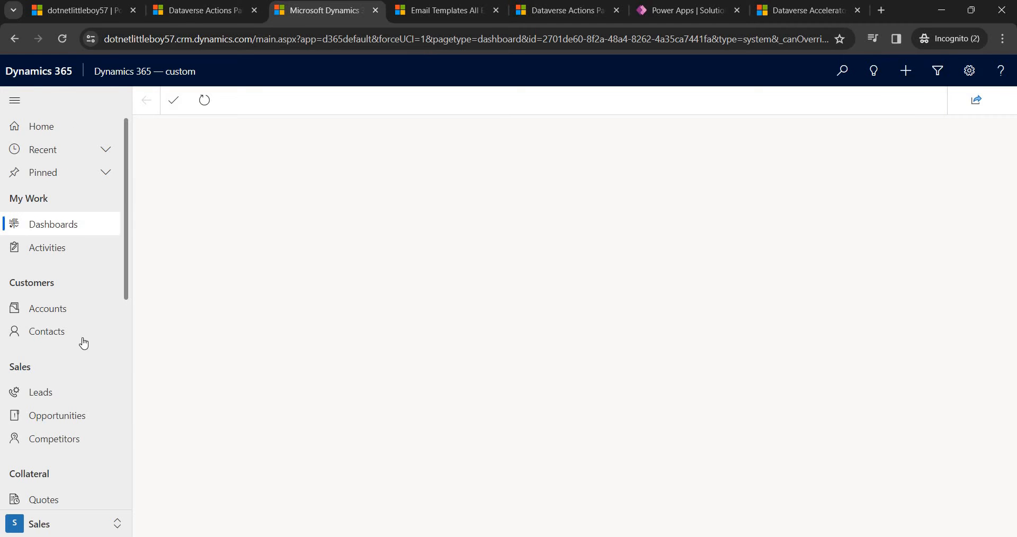
Open the Contacts list and review the plug-in's MyContact and Email recipient references.
click(84, 341)
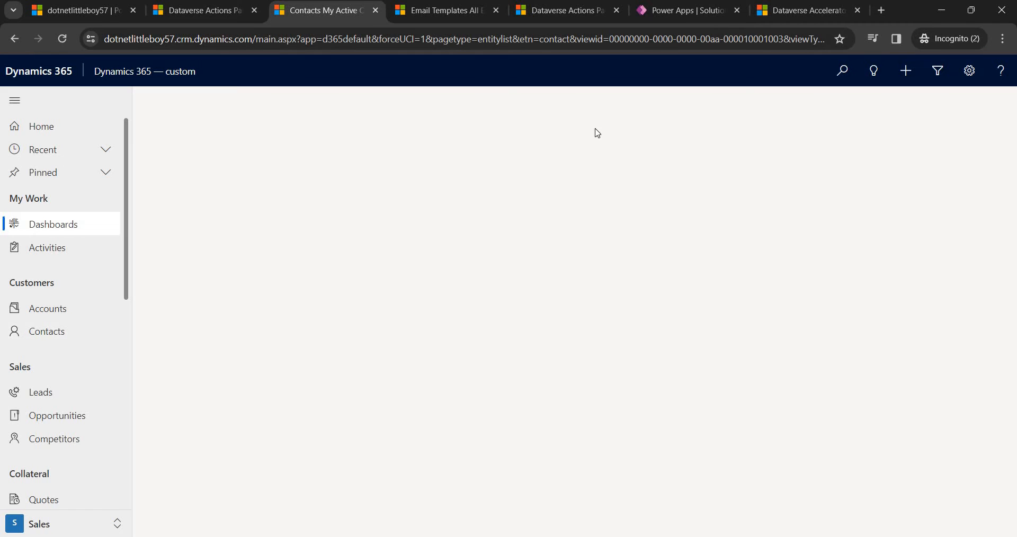
click(580, 11)
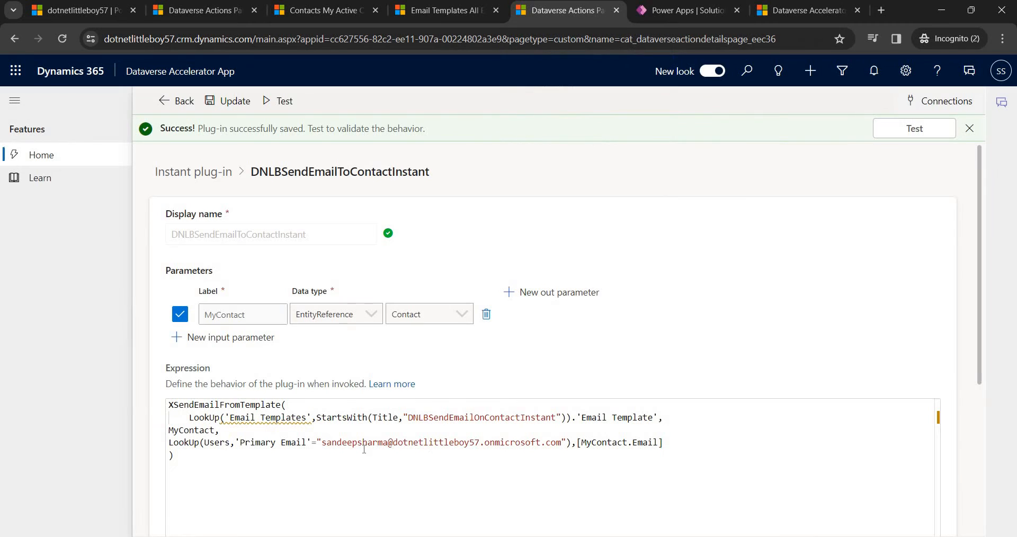
double_click(602, 442)
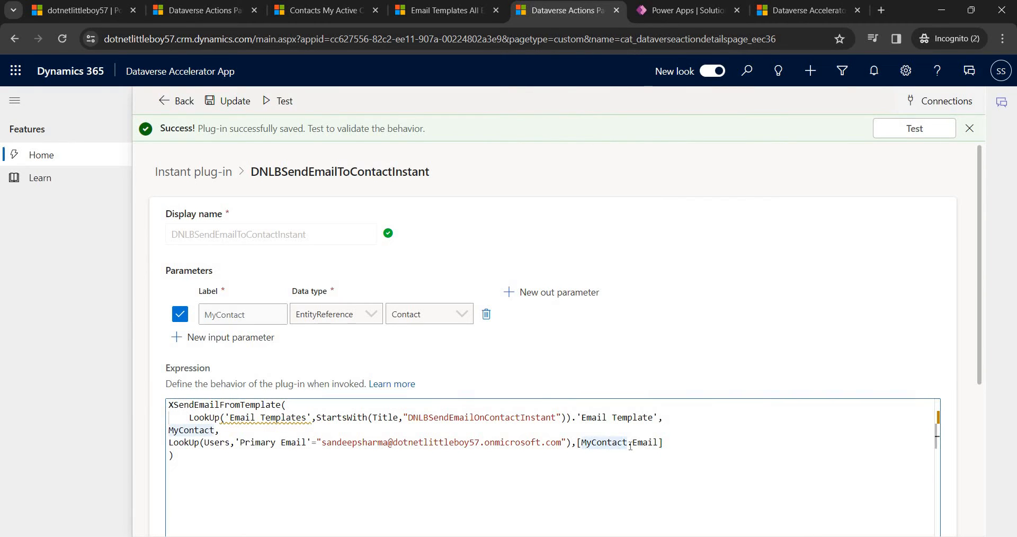
double_click(642, 442)
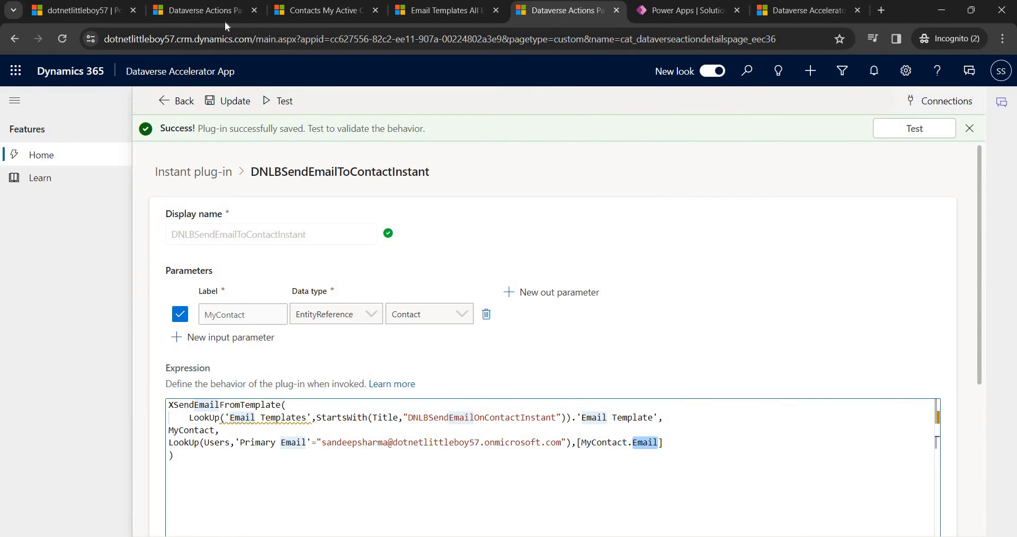
Open the first active contact and select its record id after 'id=' in the address.
click(305, 13)
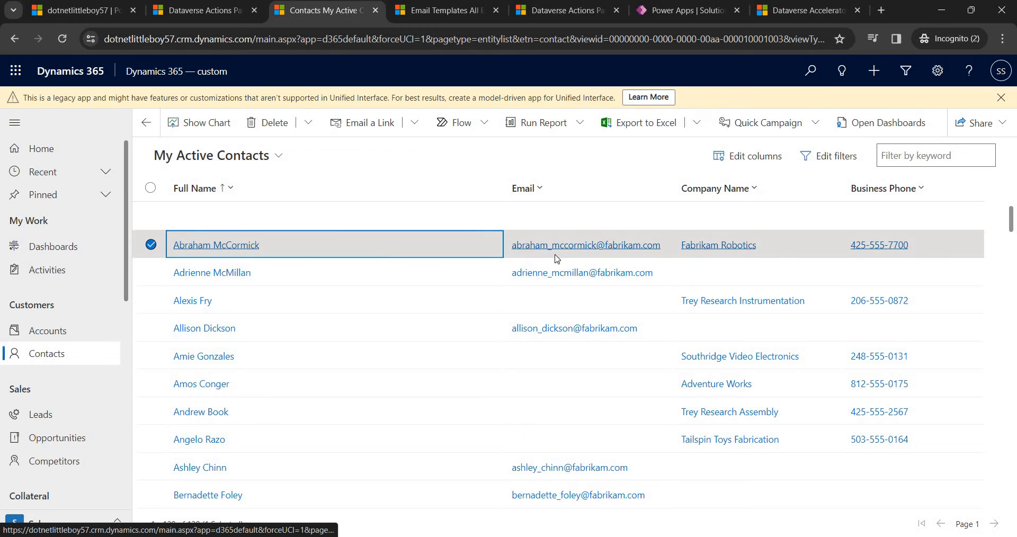
click(239, 246)
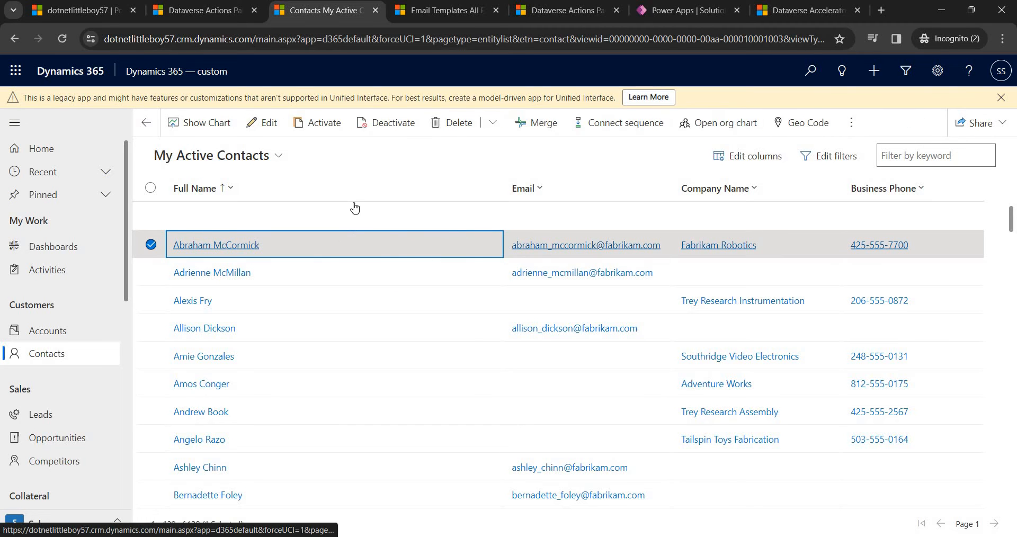
click(608, 40)
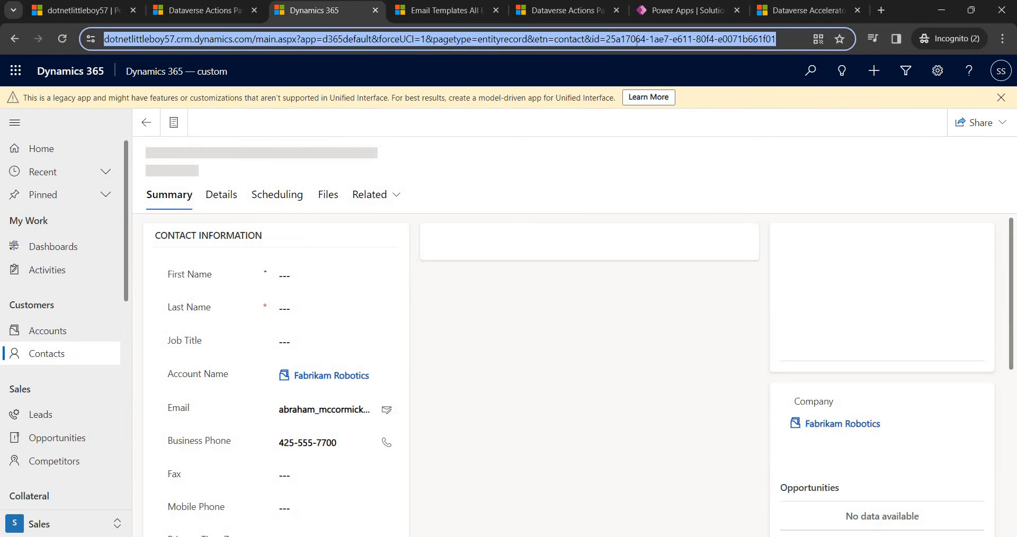
click(608, 39)
key(shift+End)
key(ctrl+c)
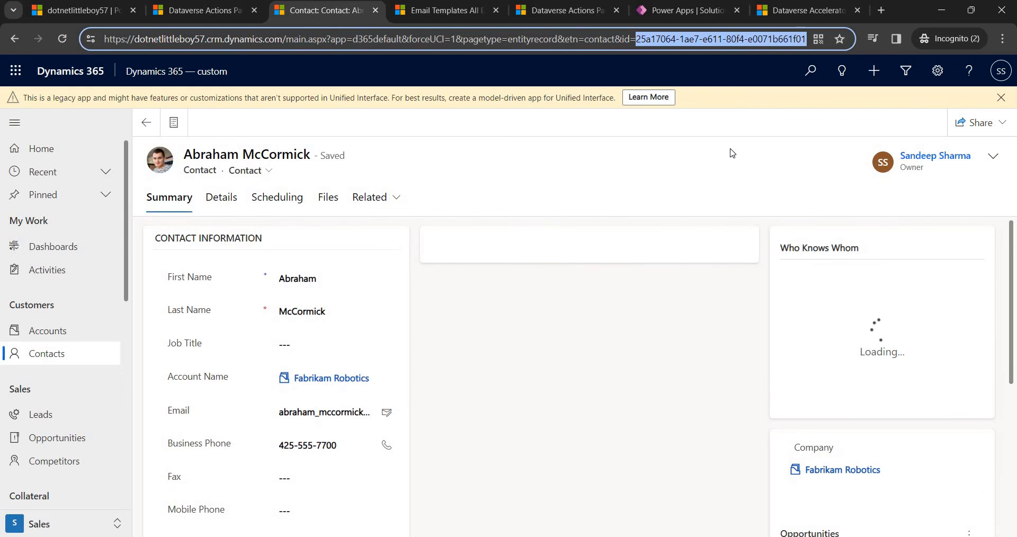
click(431, 8)
Test DNLBSendEmailToContactInstant with the copied contact id as MyContact, getting an Invalid JSON failure.
click(568, 11)
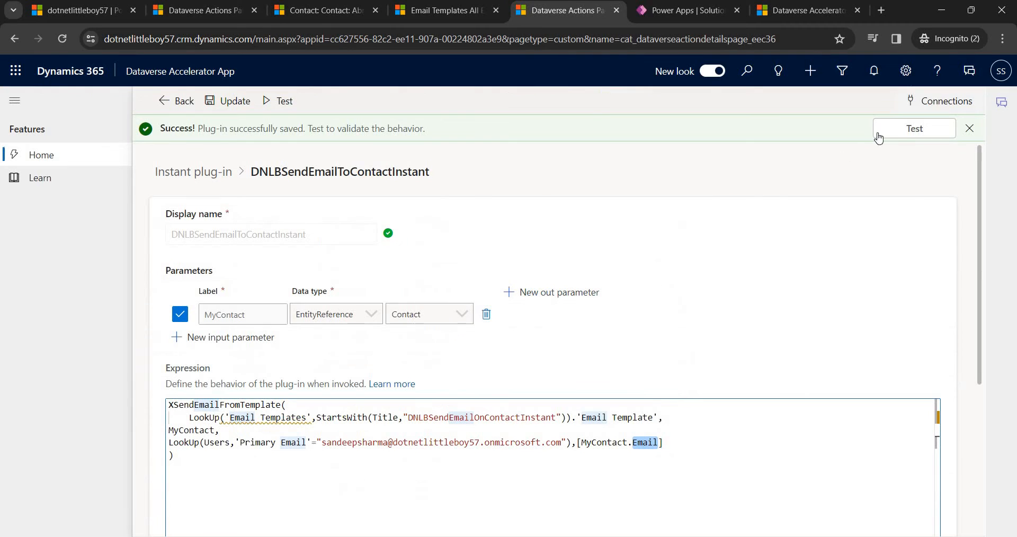
click(901, 131)
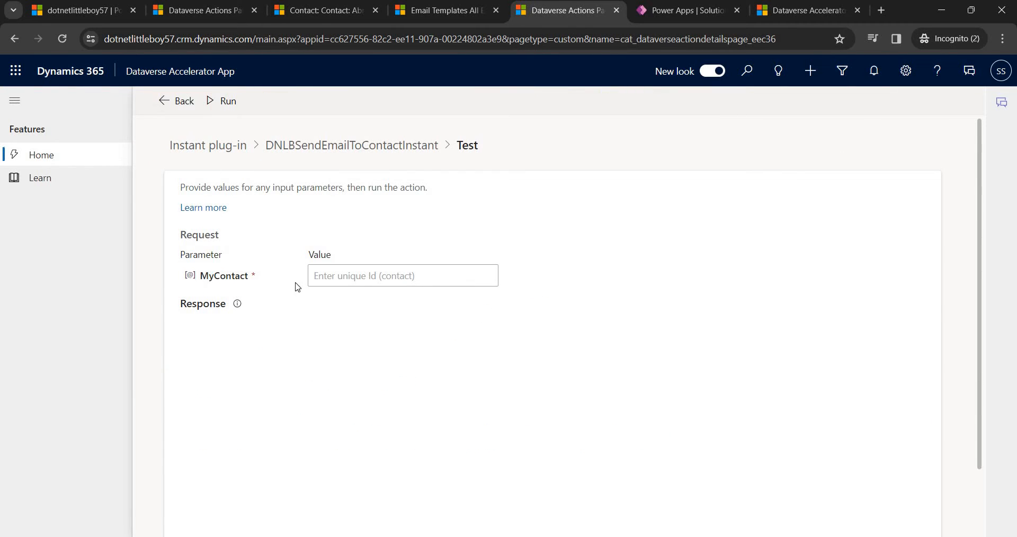
click(381, 279)
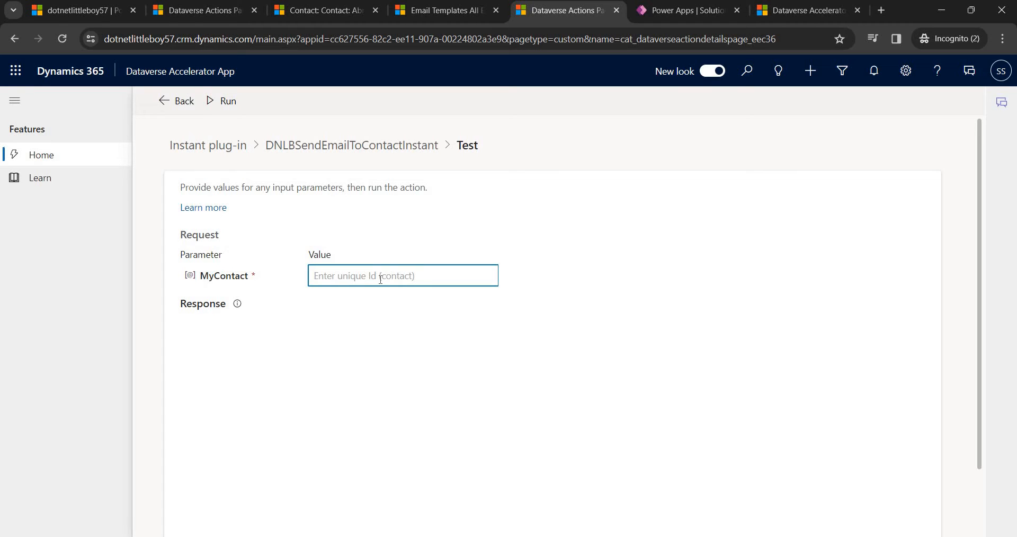
key(ctrl+v)
click(512, 211)
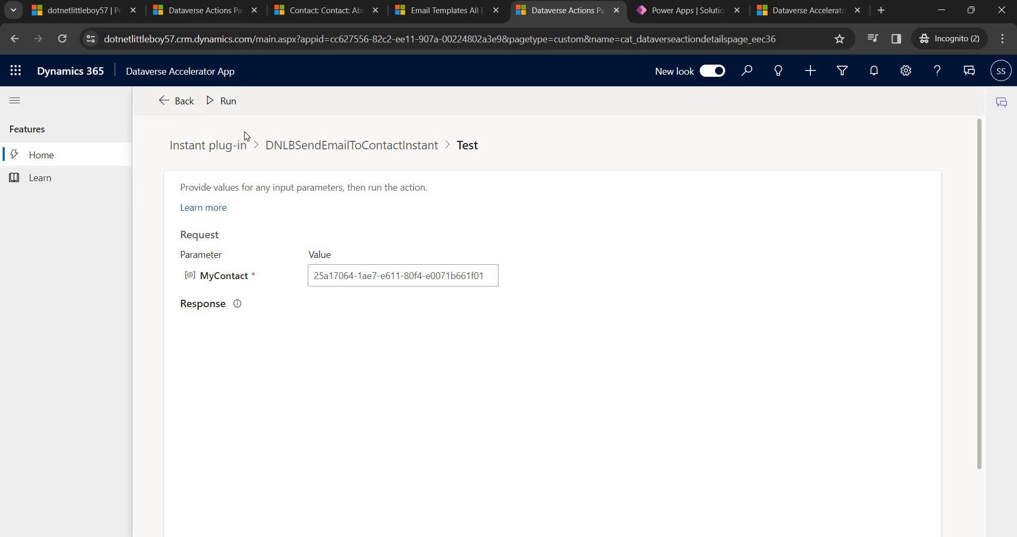
click(225, 101)
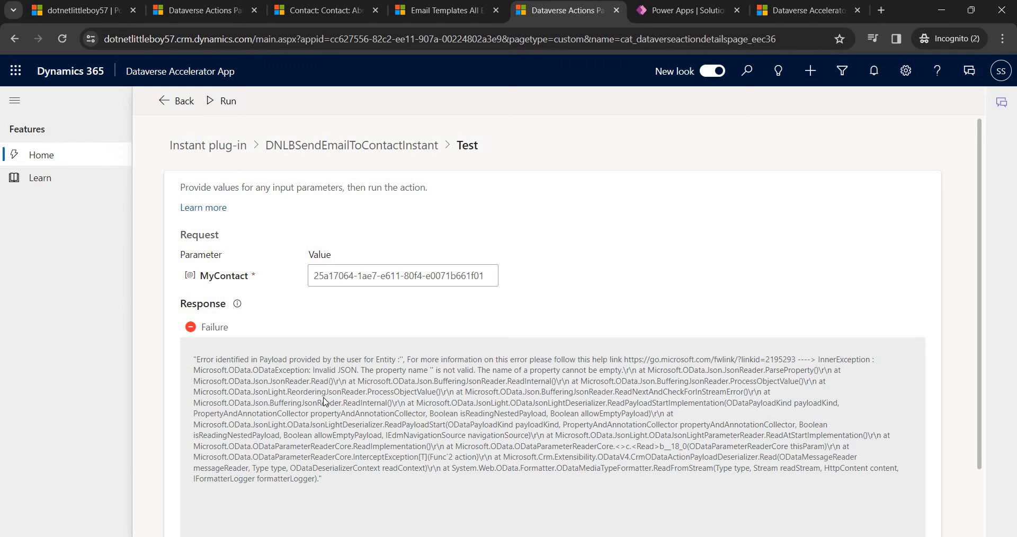
scroll(312, 376, down, 1)
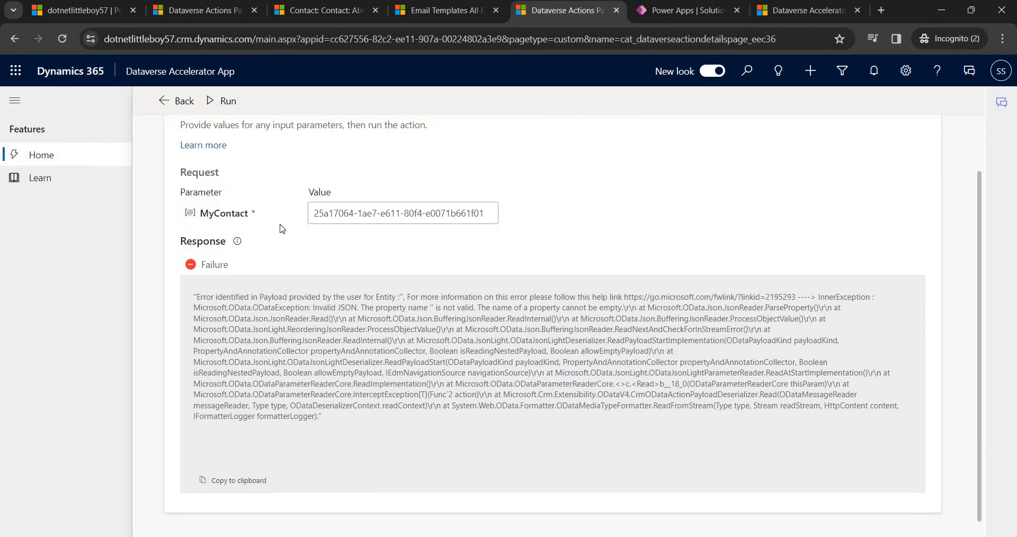
scroll(324, 371, up, 1)
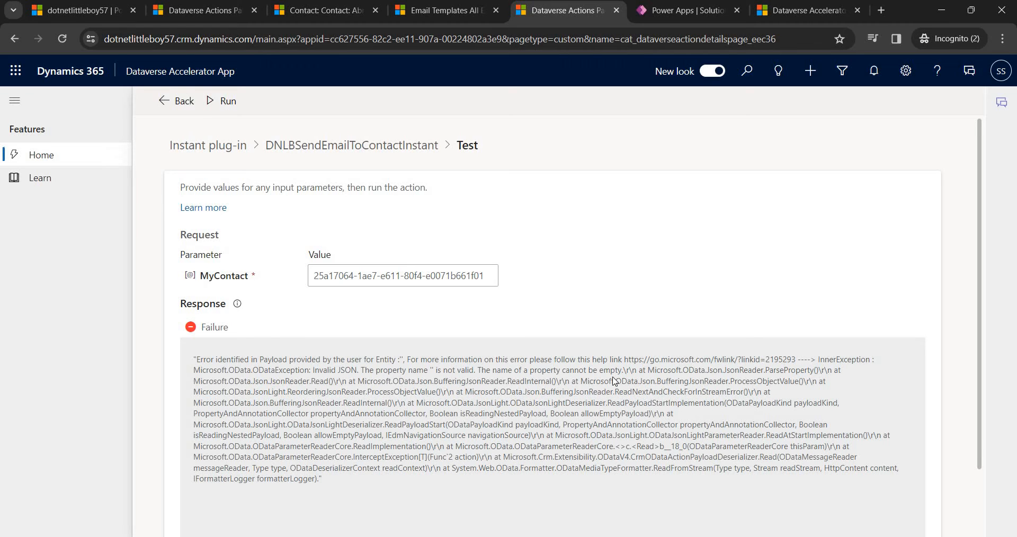
Rerun the DNLBSendEmailToContactInstant test with the same MyContact id, now returning Success.
click(397, 275)
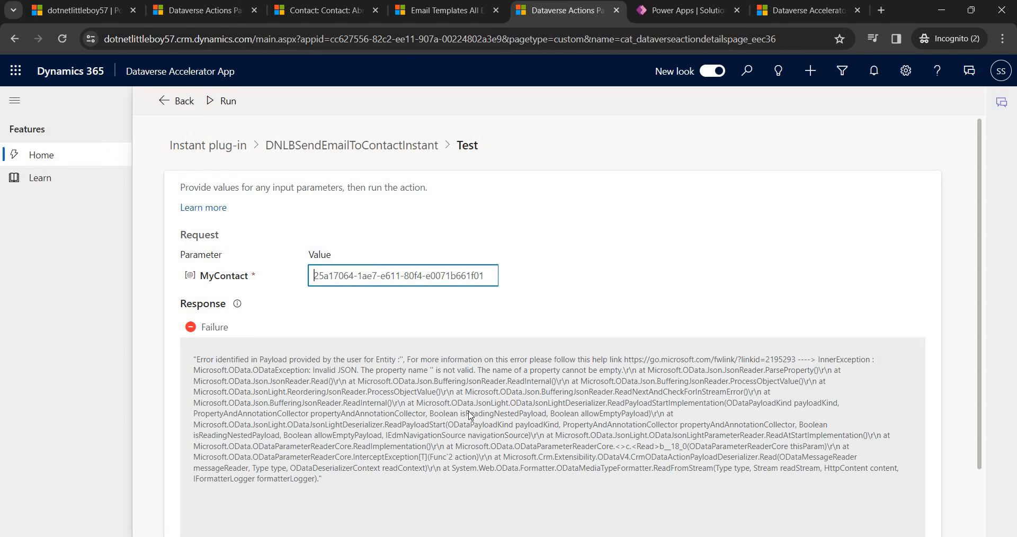
scroll(580, 366, down, 2)
click(681, 361)
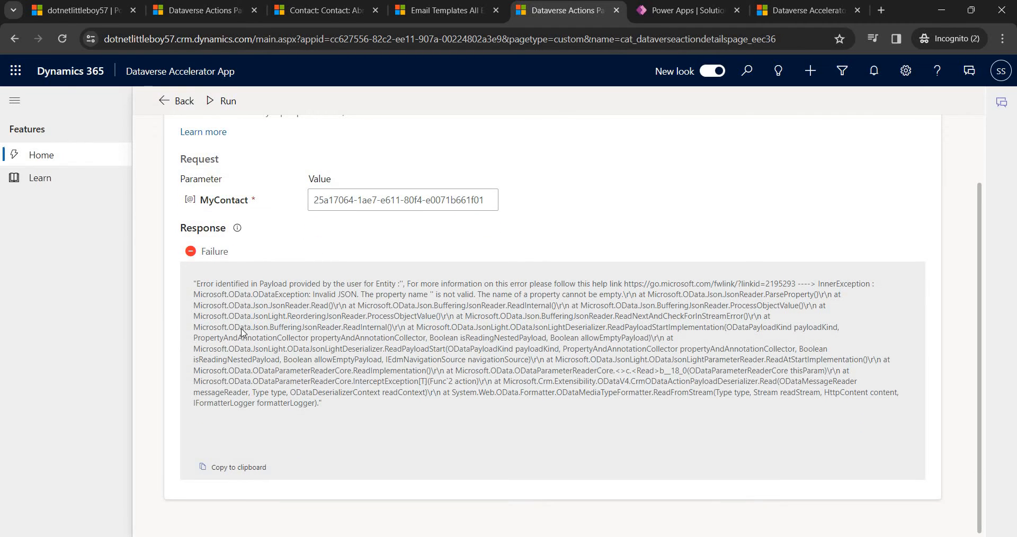
scroll(197, 133, up, 2)
click(210, 101)
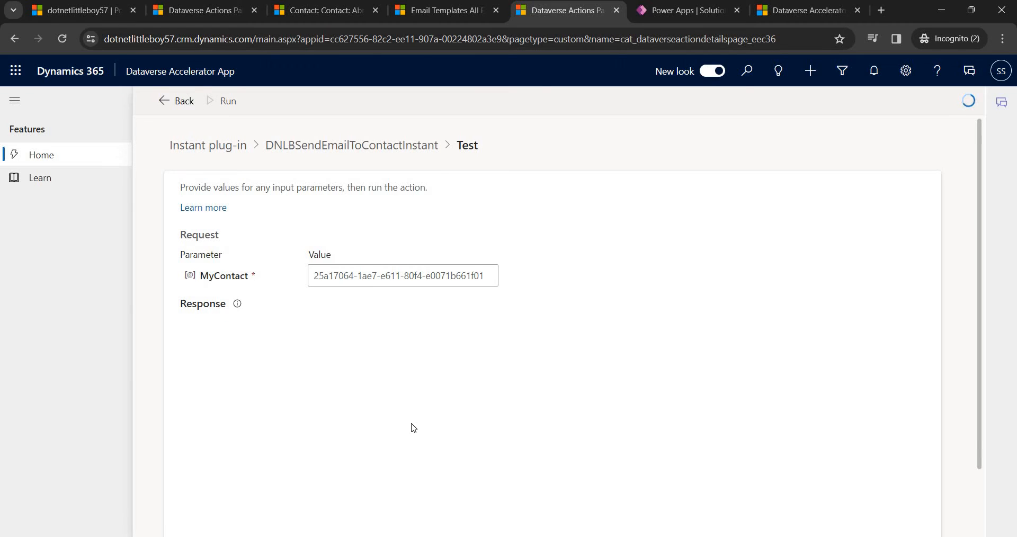
scroll(350, 414, down, 2)
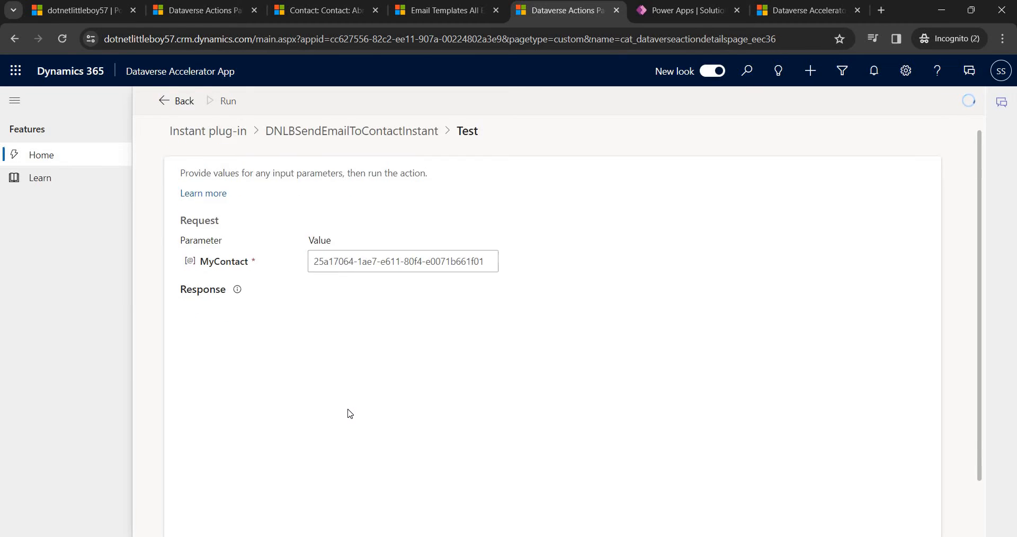
scroll(350, 415, up, 2)
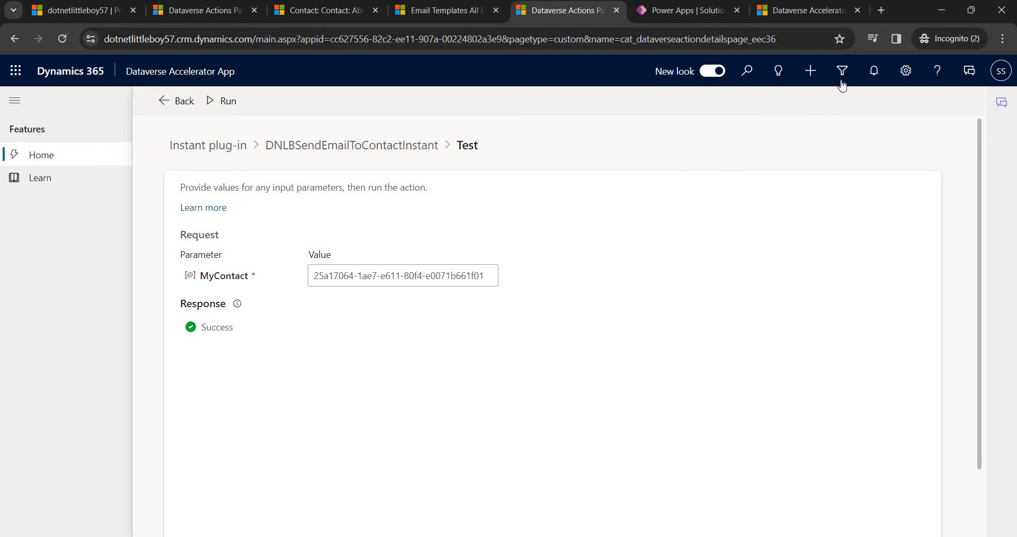
In full-screen Advanced Find, search Email Messages with Created On Today and show results.
click(448, 10)
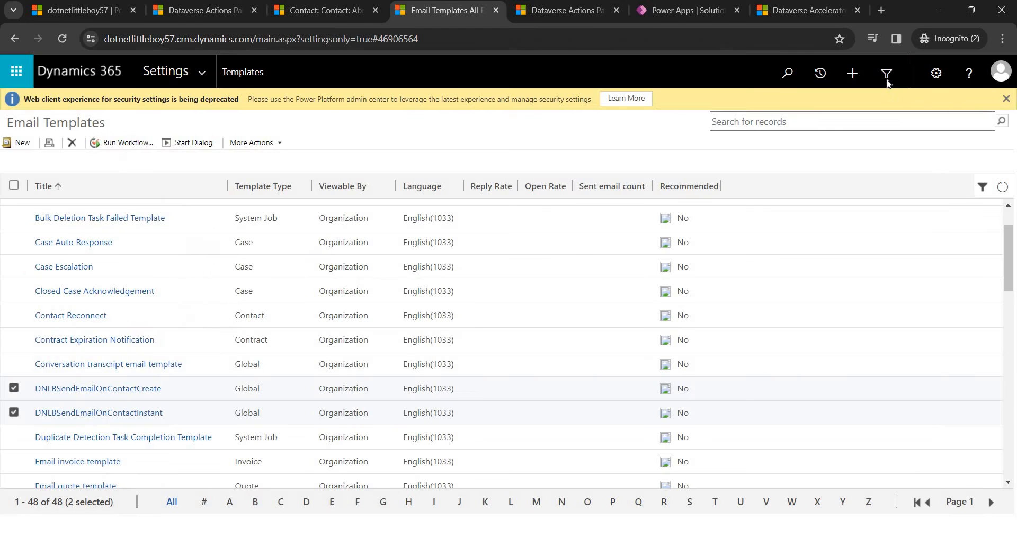
click(99, 413)
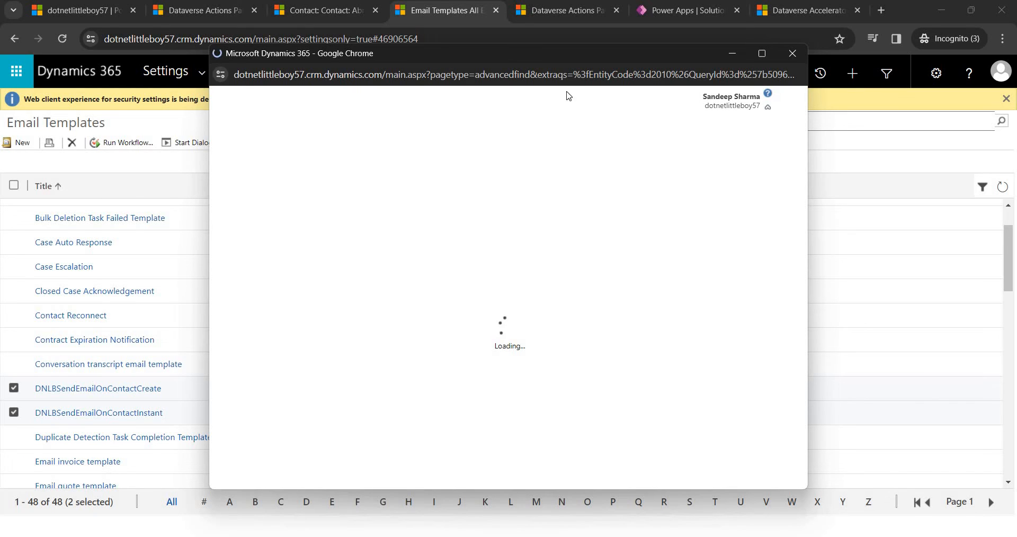
click(763, 54)
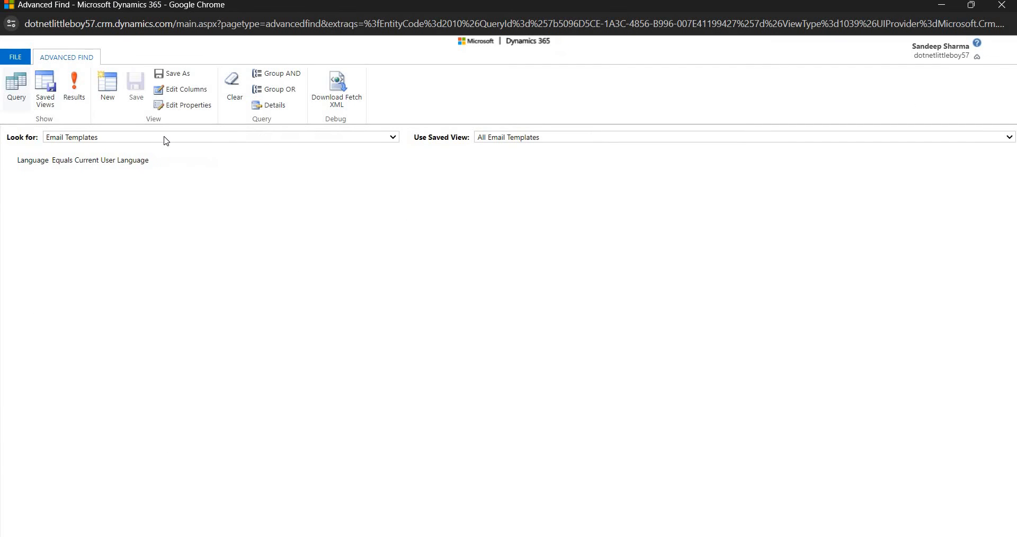
click(166, 138)
text(em)
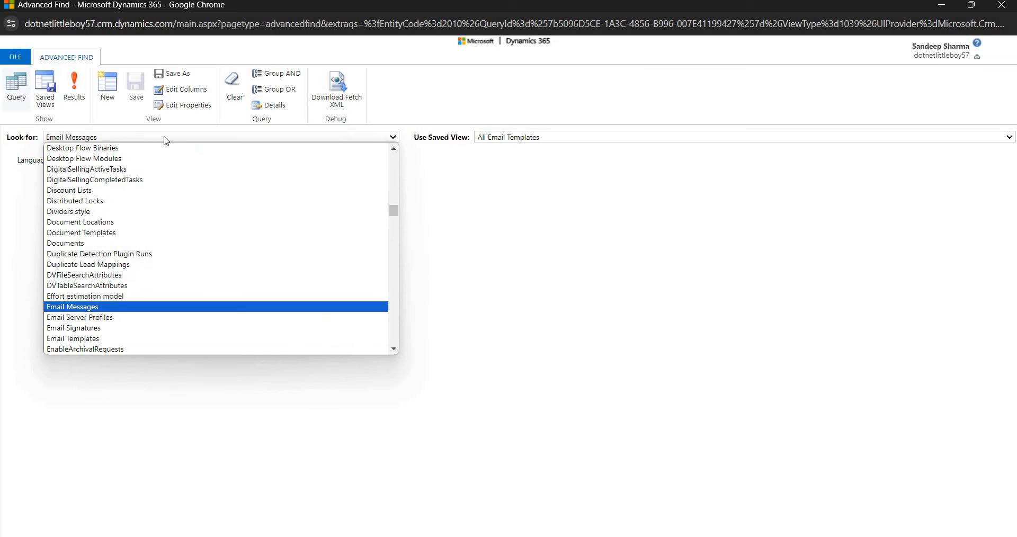
key(Return)
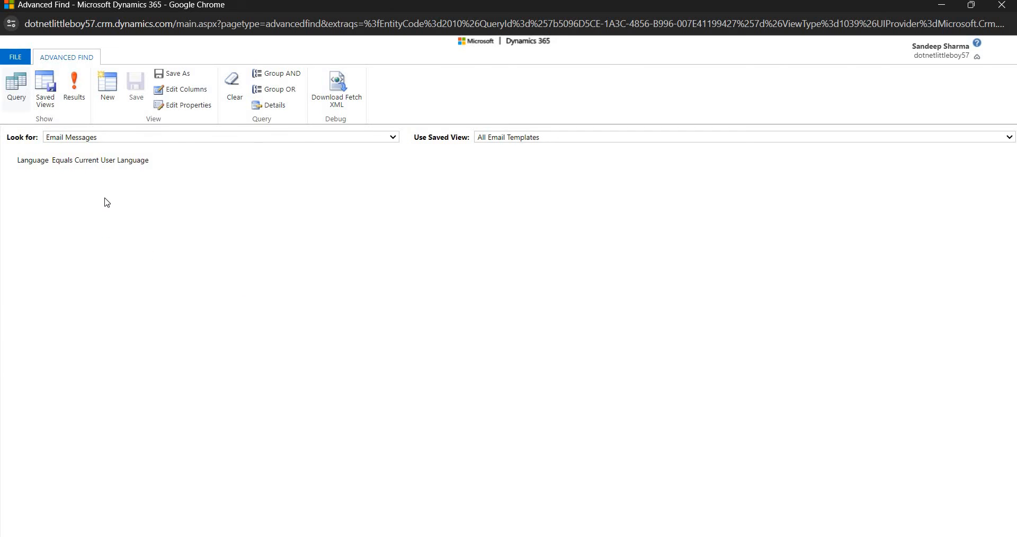
click(87, 162)
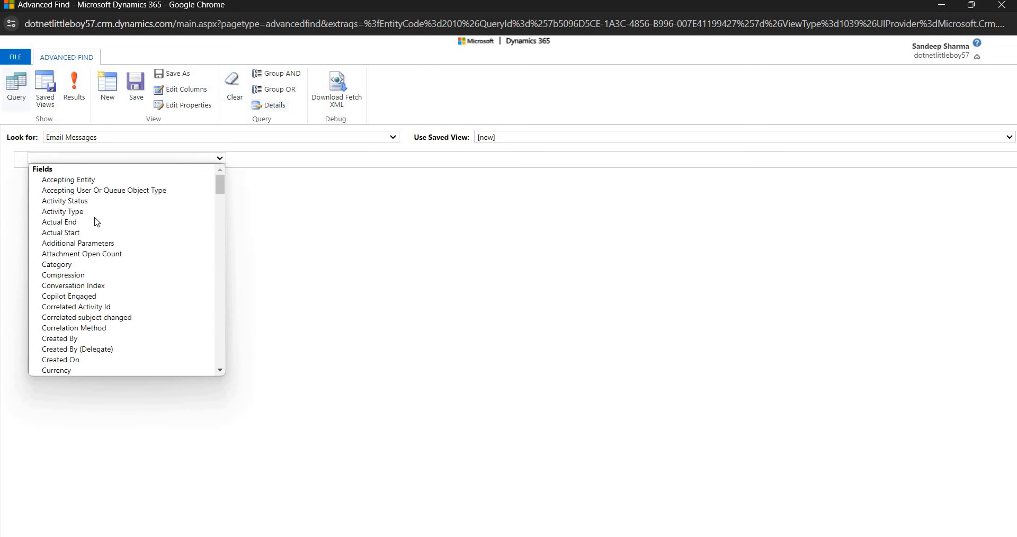
click(91, 361)
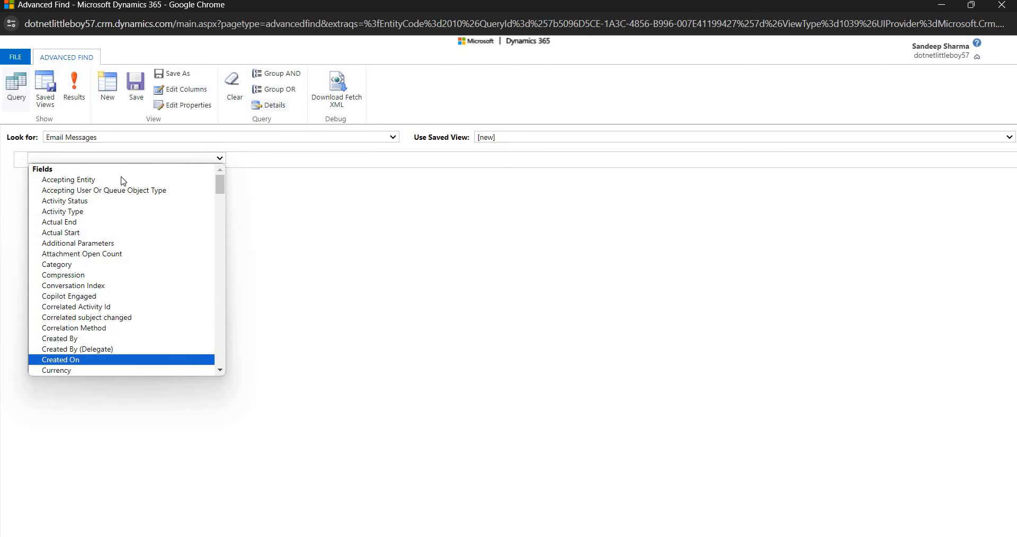
click(175, 163)
click(159, 212)
click(78, 102)
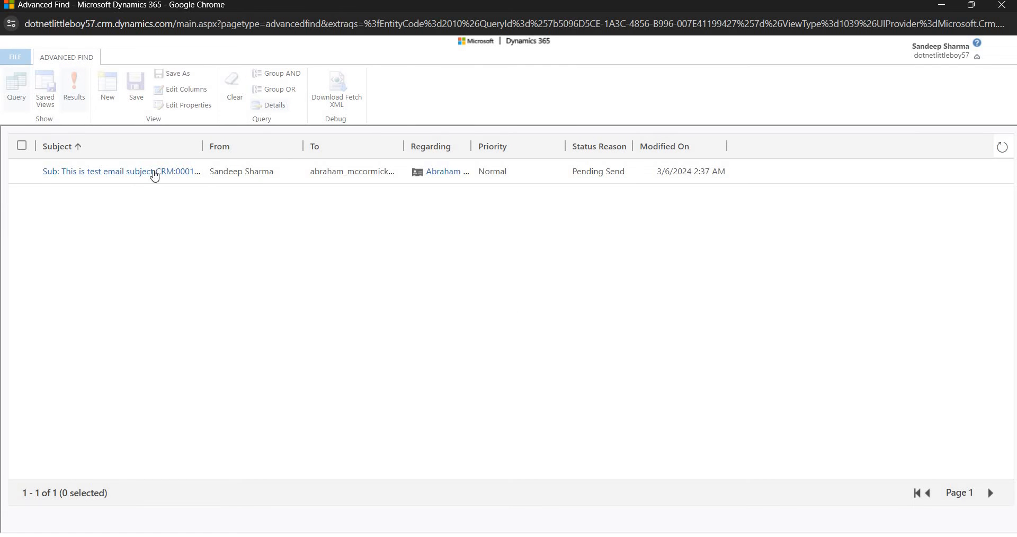
Open the found test email and review its subject and body text.
click(122, 177)
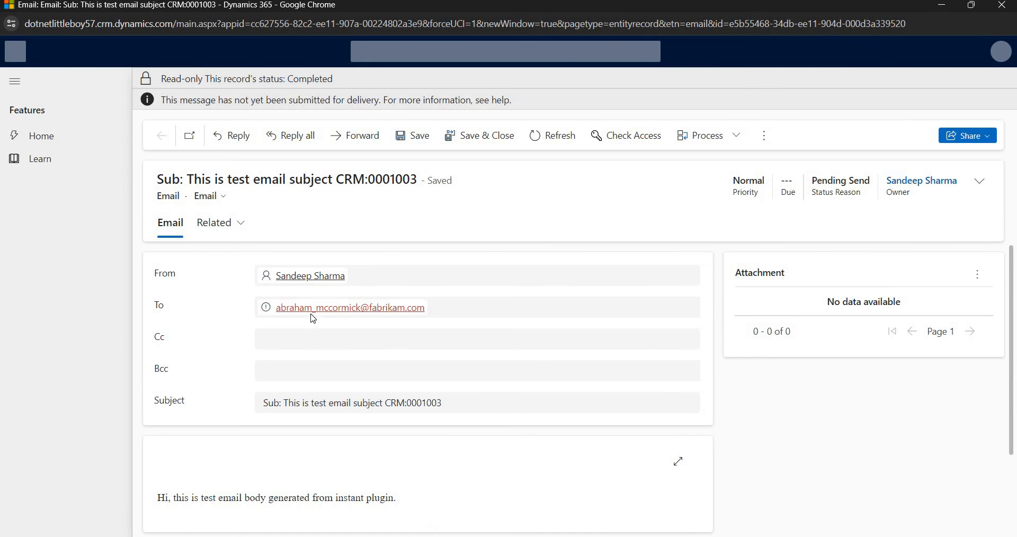
scroll(452, 301, down, 2)
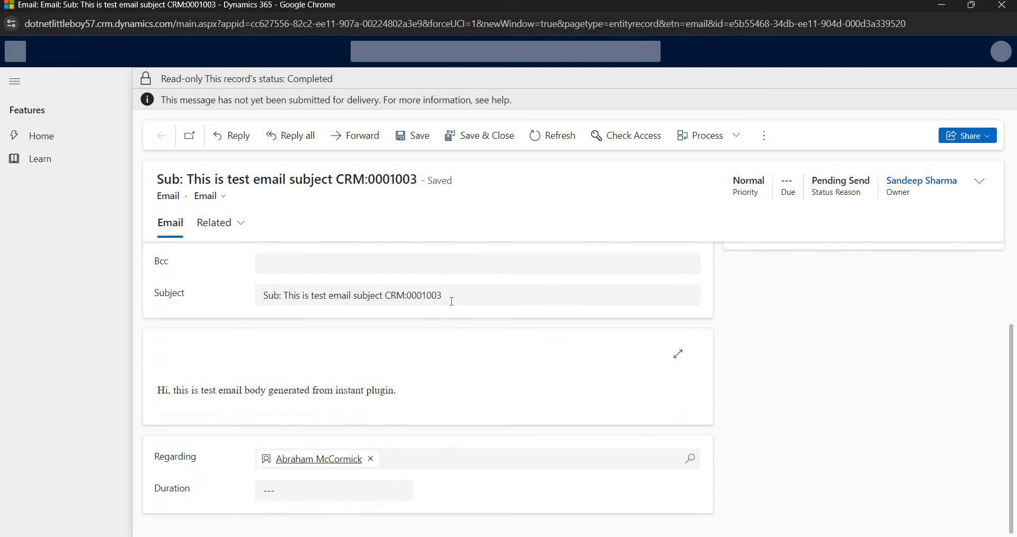
click(232, 295)
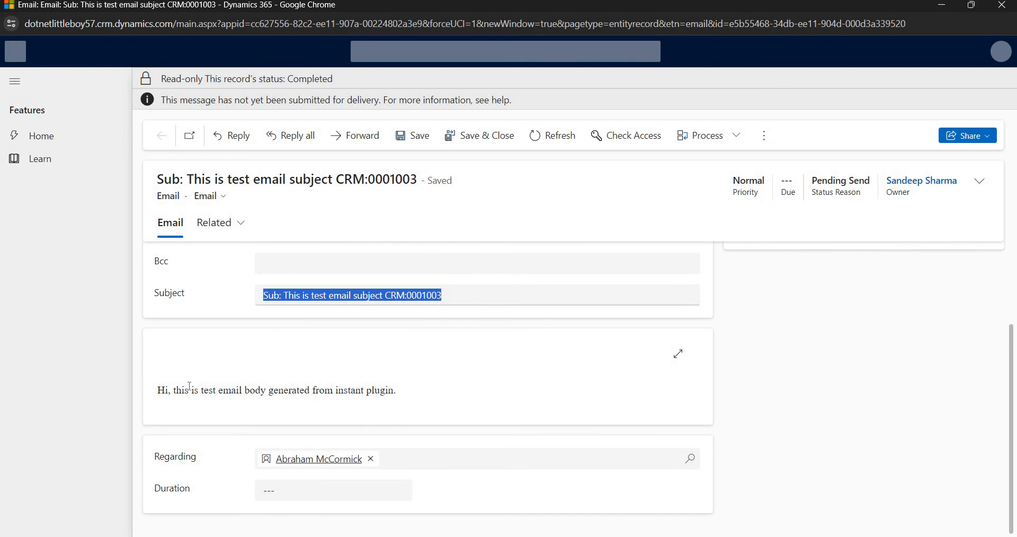
drag(154, 390, 398, 414)
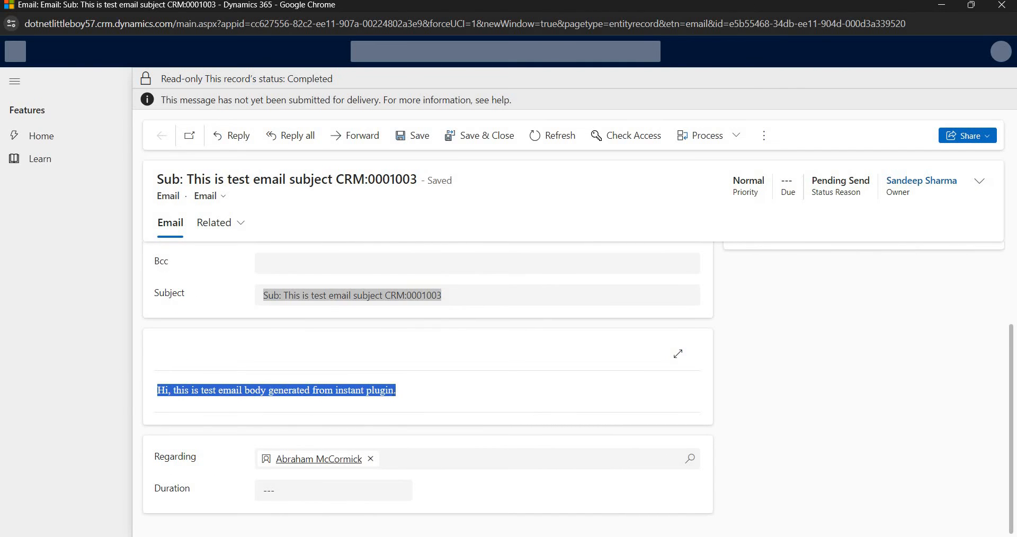
scroll(416, 396, up, 3)
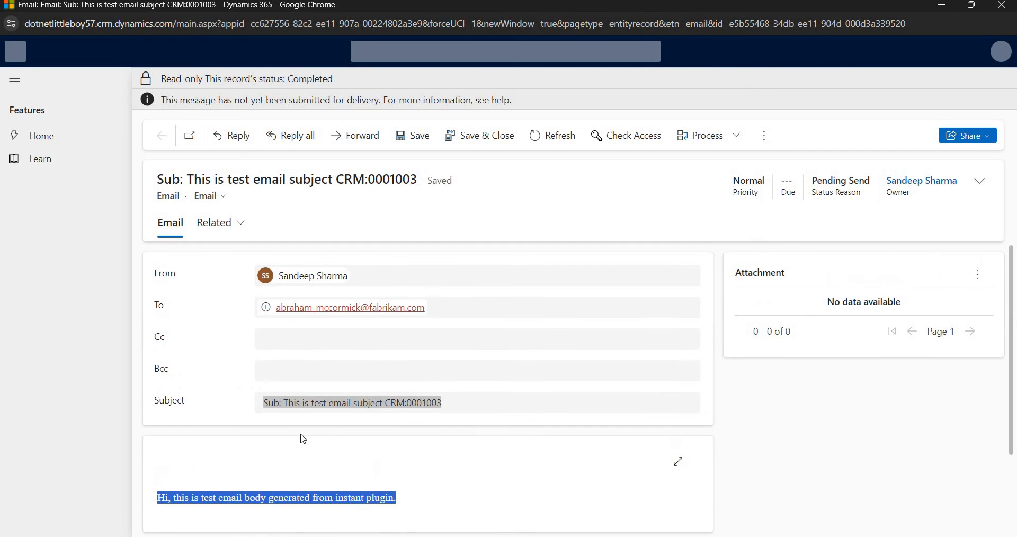
scroll(339, 445, down, 3)
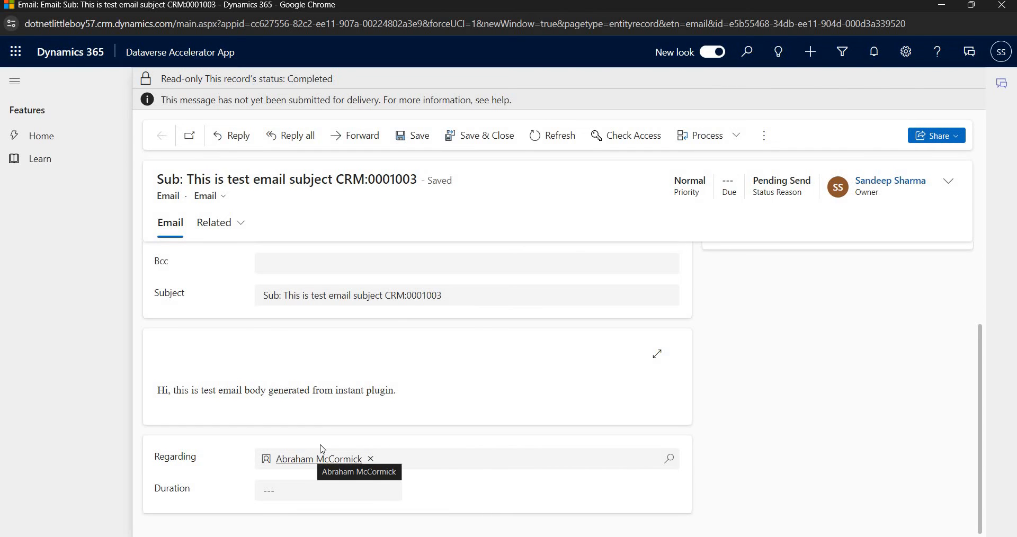
scroll(514, 296, up, 3)
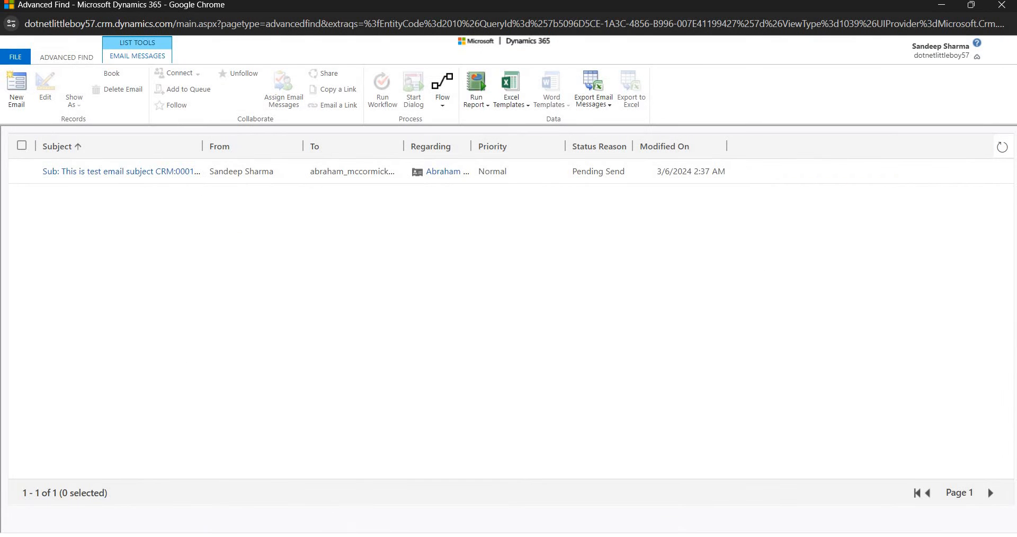
Return to the DNLBSendEmailToContactInstant plug-in and highlight its XSendEmailFromTemplate expression lines.
mouse_move(340, 536)
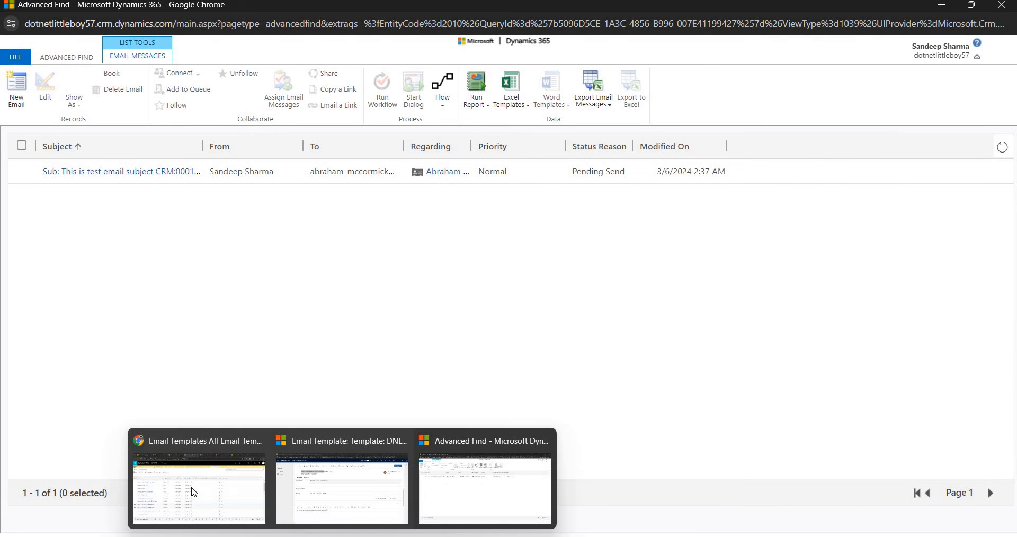
click(193, 492)
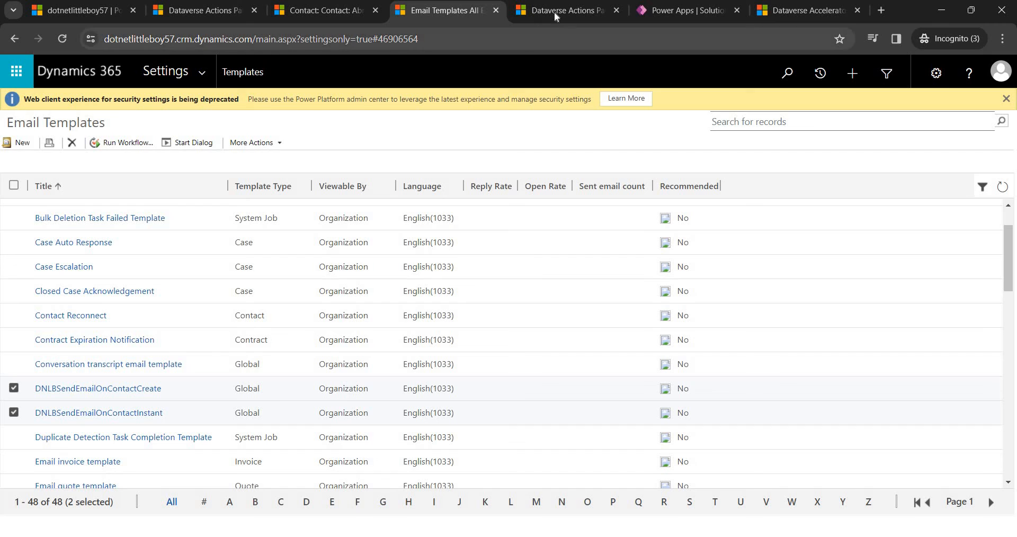
click(558, 12)
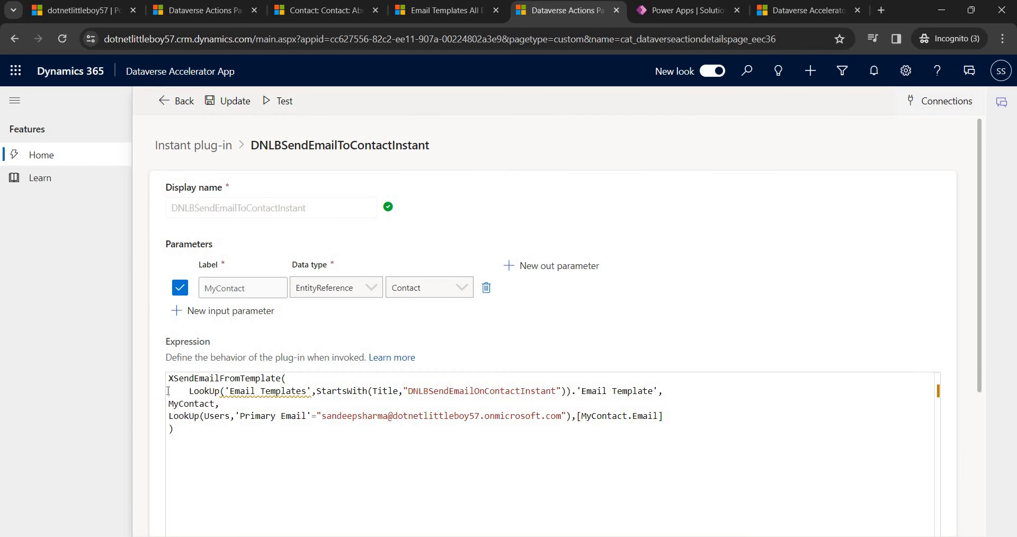
drag(167, 387, 213, 447)
click(164, 389)
click(207, 444)
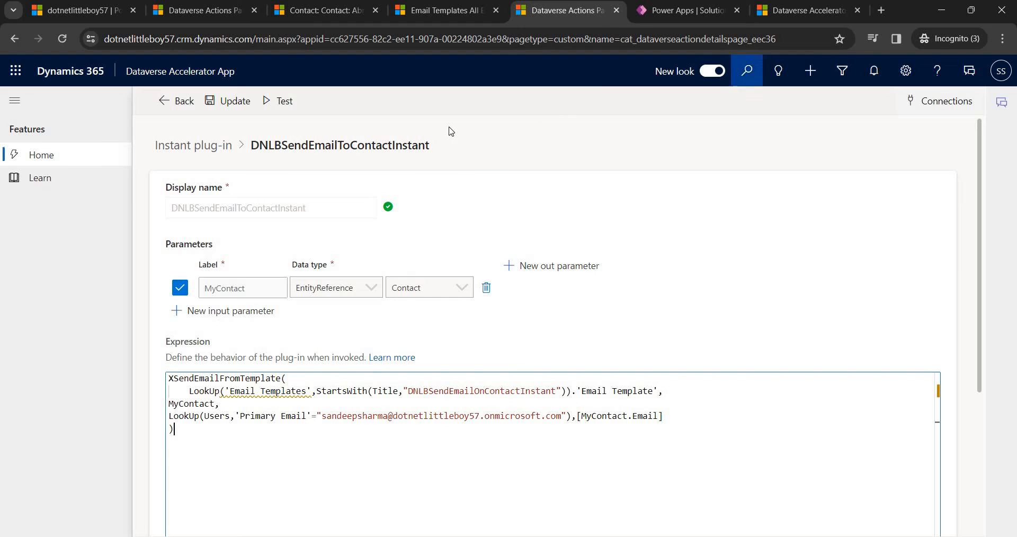
In the DNLB solution's Cloud flows, start a new Automation > Cloud flow > Instant.
click(691, 14)
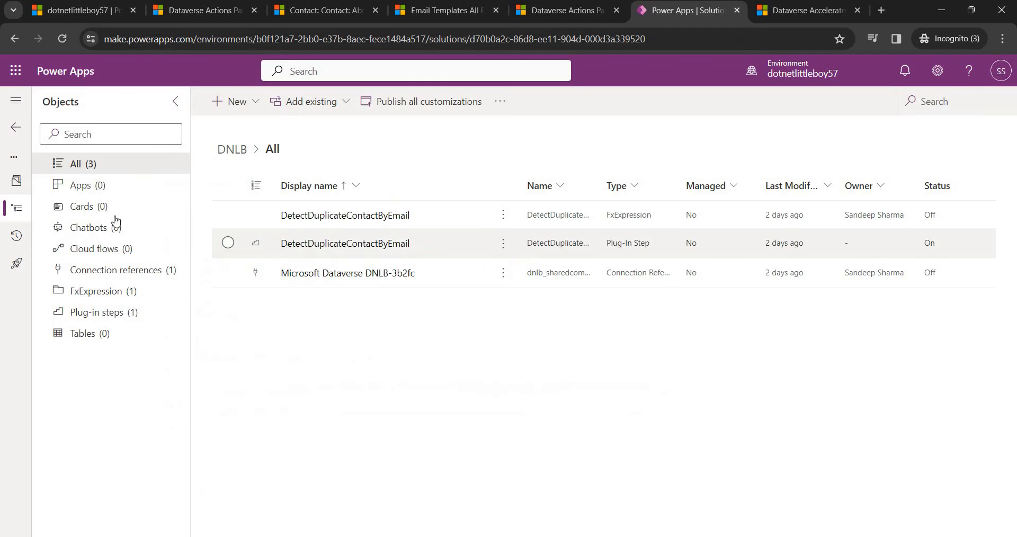
click(130, 249)
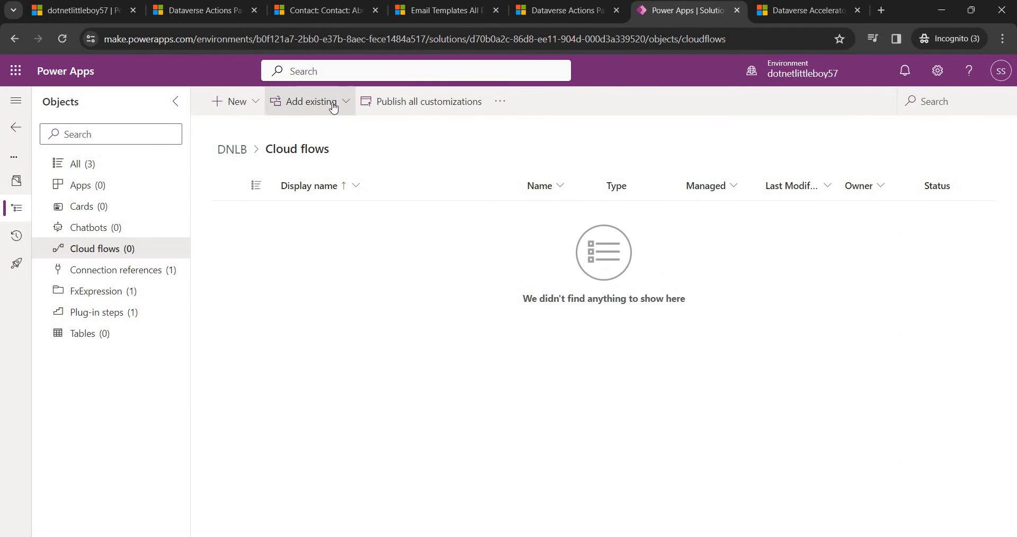
click(255, 108)
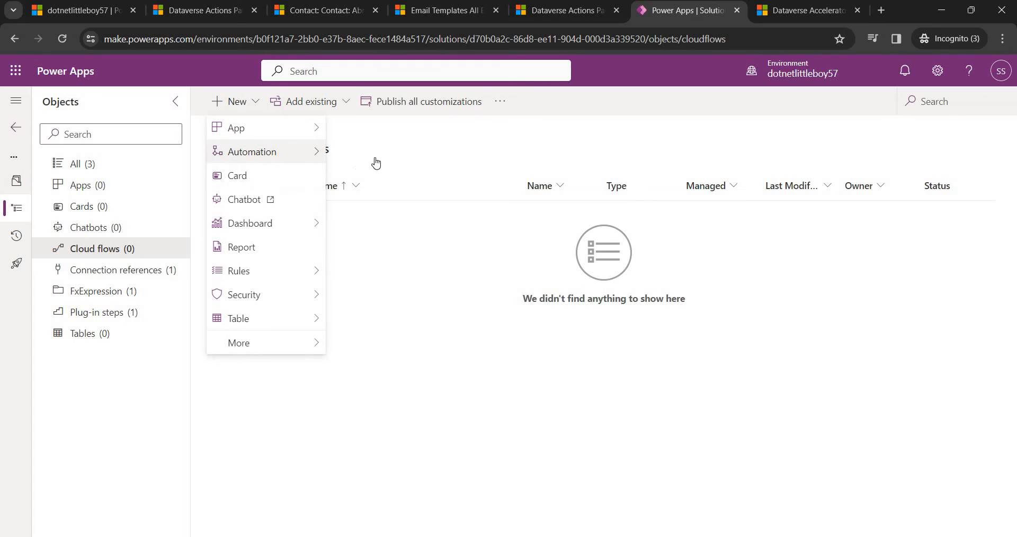
mouse_move(371, 152)
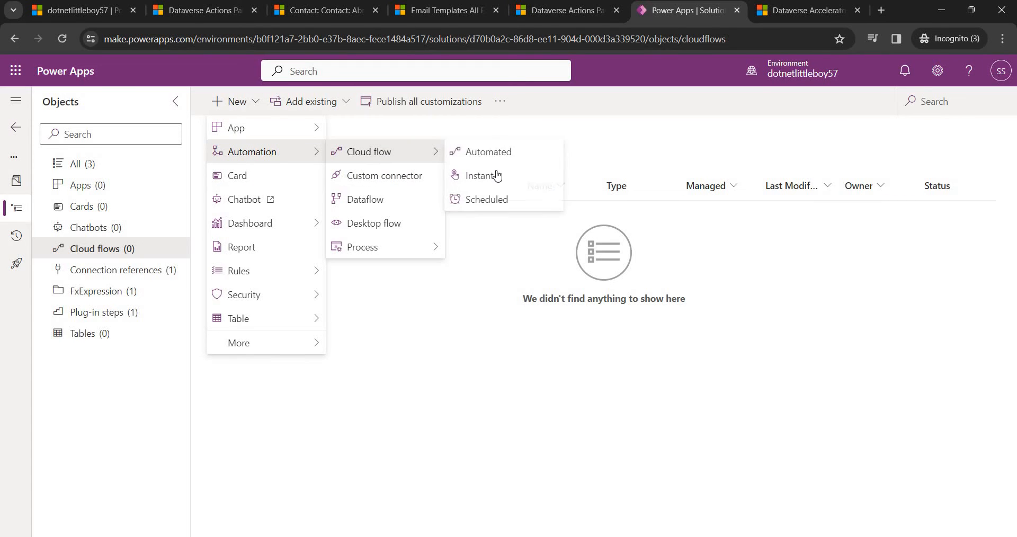
click(480, 176)
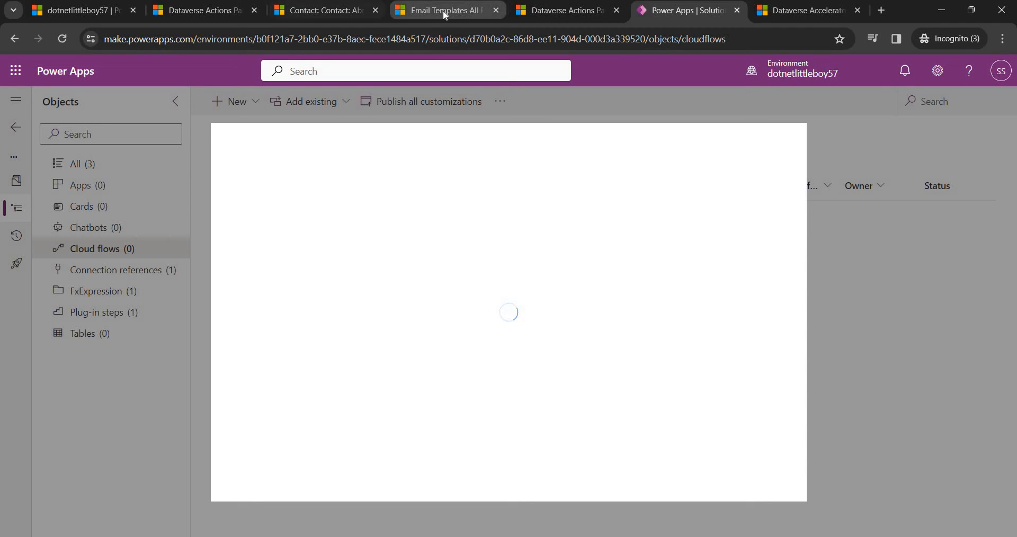
Glance at the email templates list and plug-in expression, then return to Power Apps.
click(506, 13)
click(523, 13)
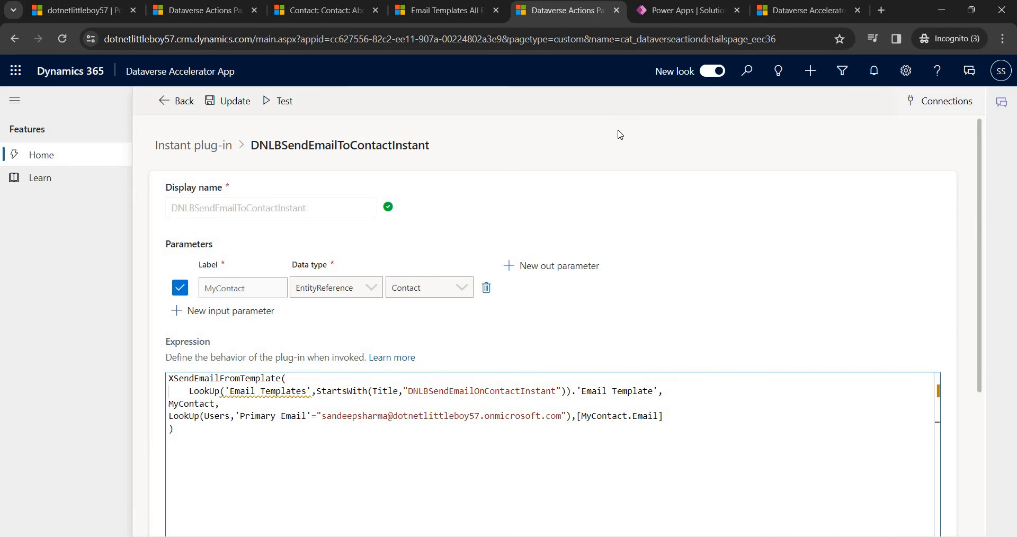
key(ctrl+Tab)
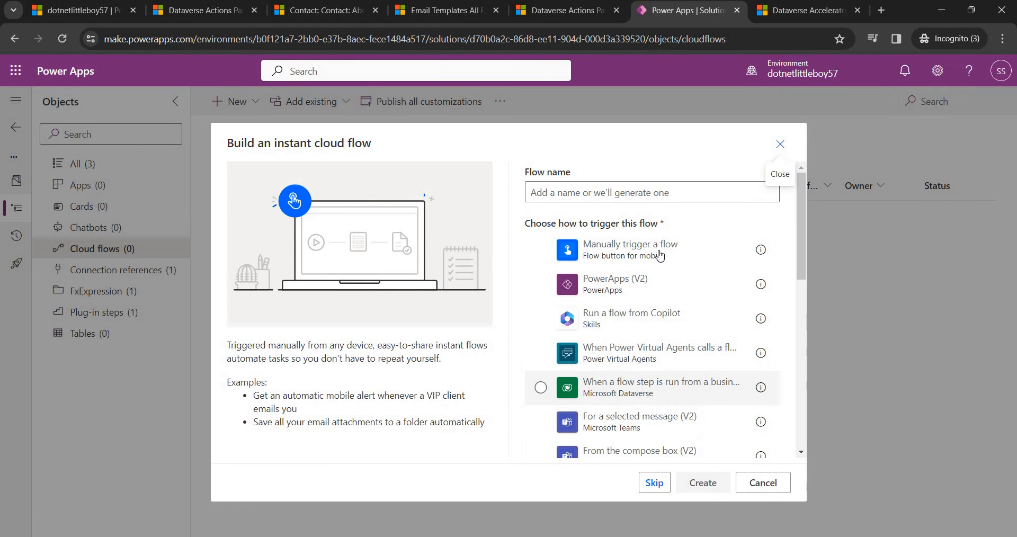
Create the flow with a manual trigger and add a Perform a bound action step.
click(593, 249)
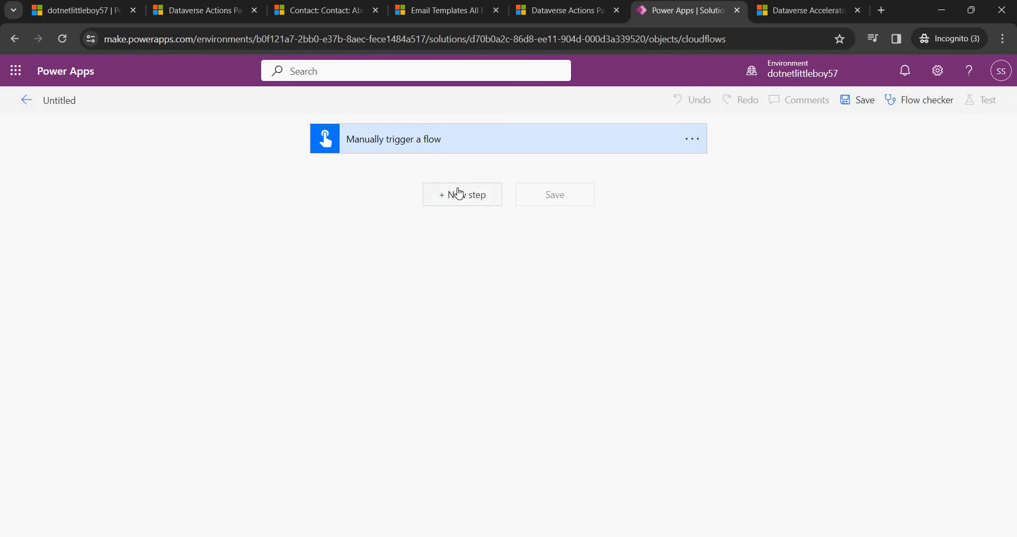
click(460, 195)
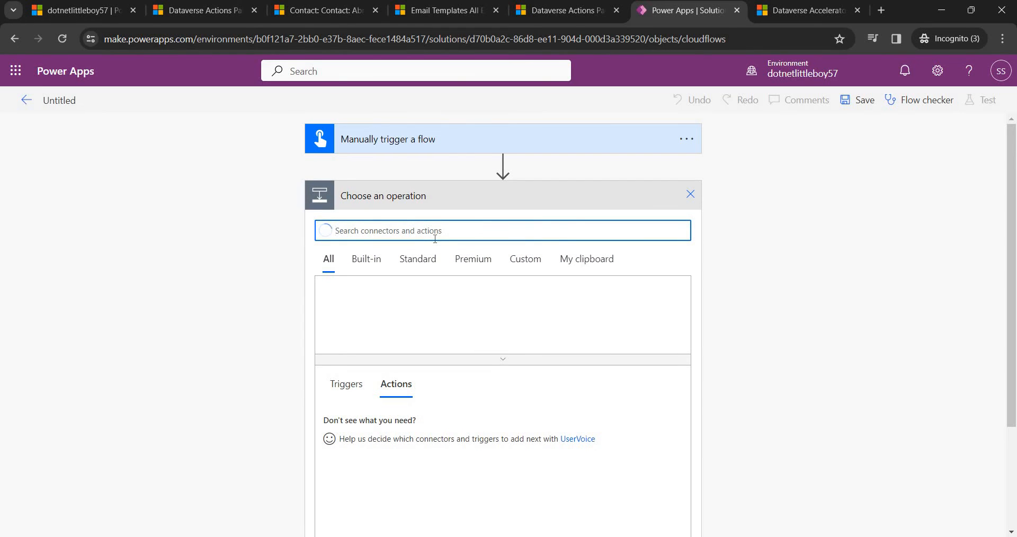
text(perform)
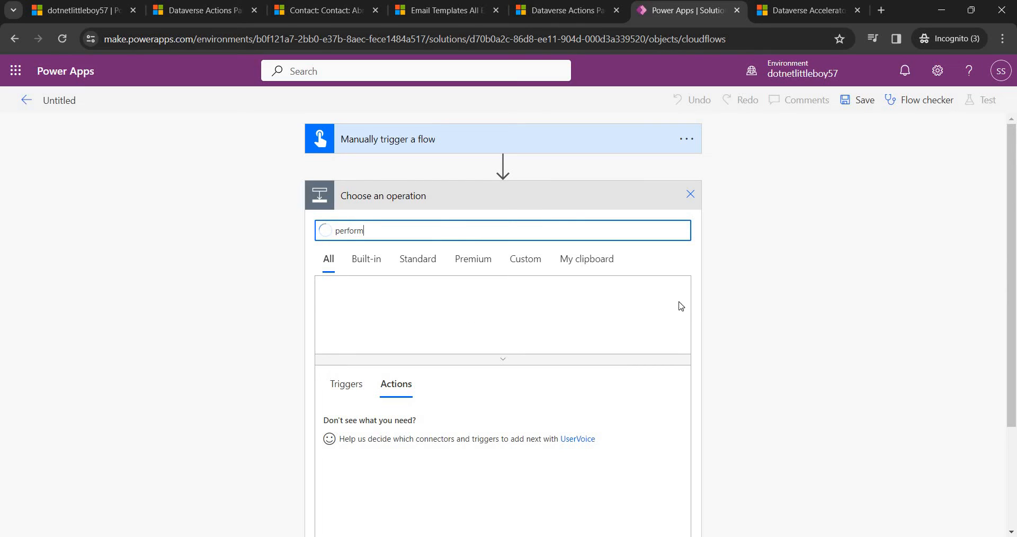
scroll(549, 323, down, 1)
scroll(551, 326, down, 1)
scroll(635, 323, up, 2)
scroll(525, 366, down, 1)
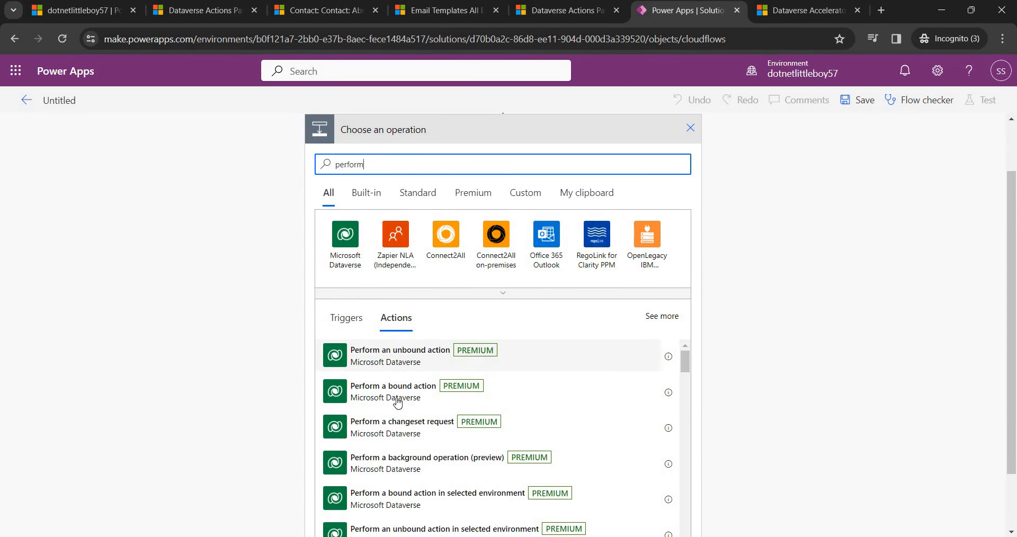
click(415, 395)
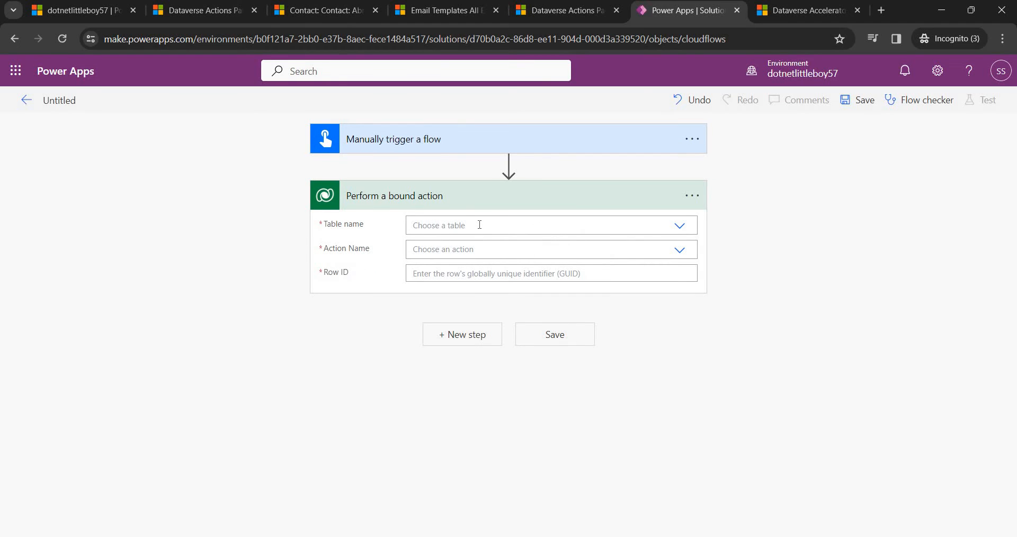
Set the bound action's table to Contacts and search its actions for 'dnlb'.
click(480, 225)
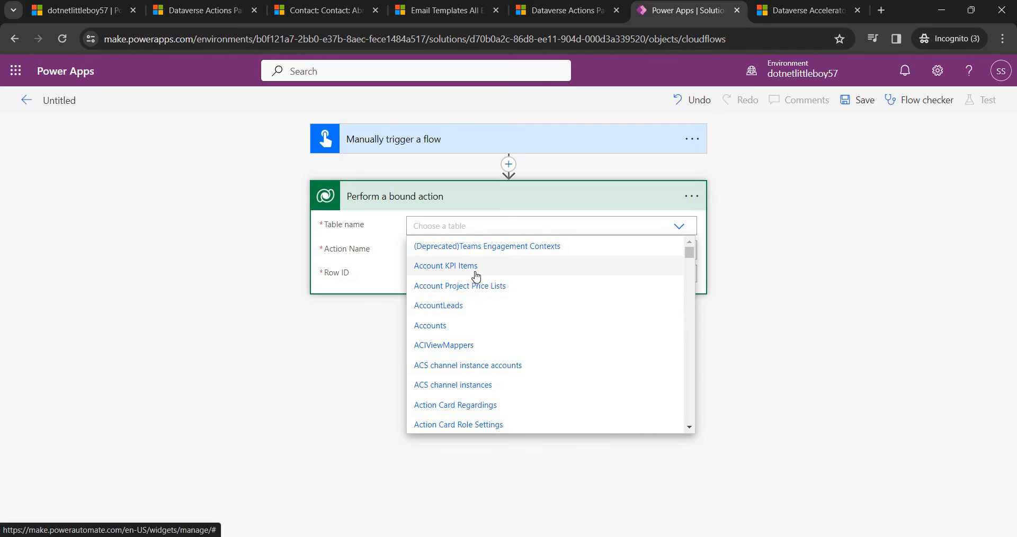
text(conta)
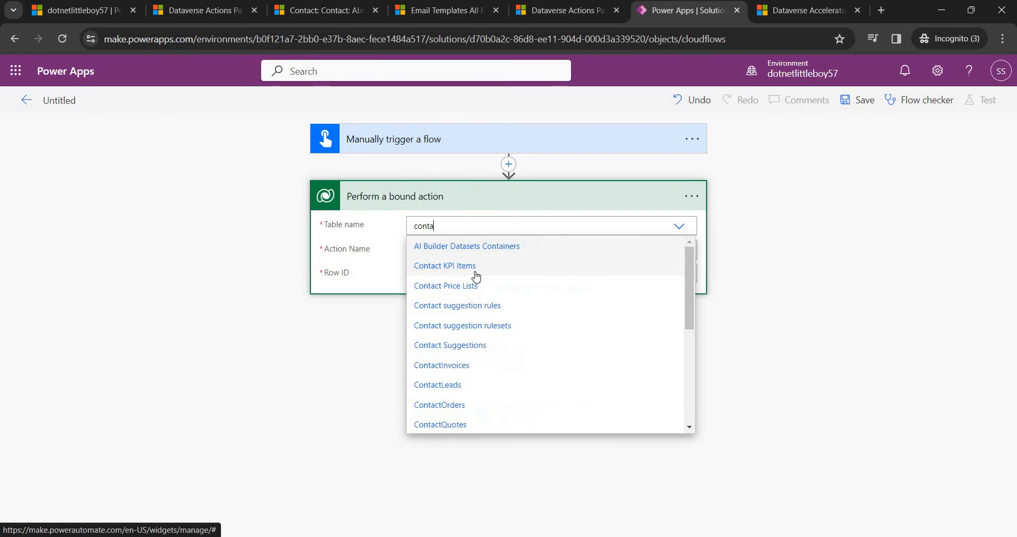
text(ct)
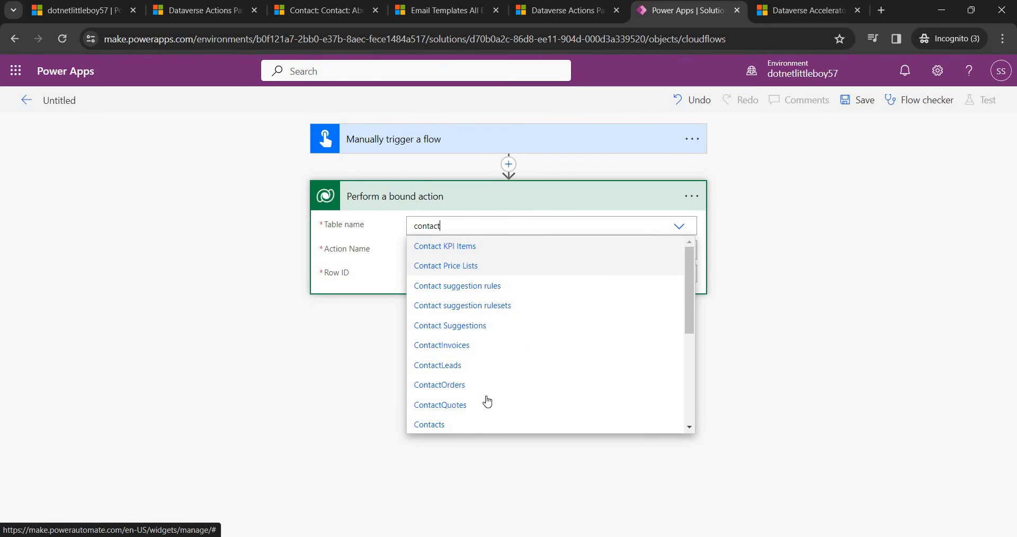
key(Return)
click(455, 250)
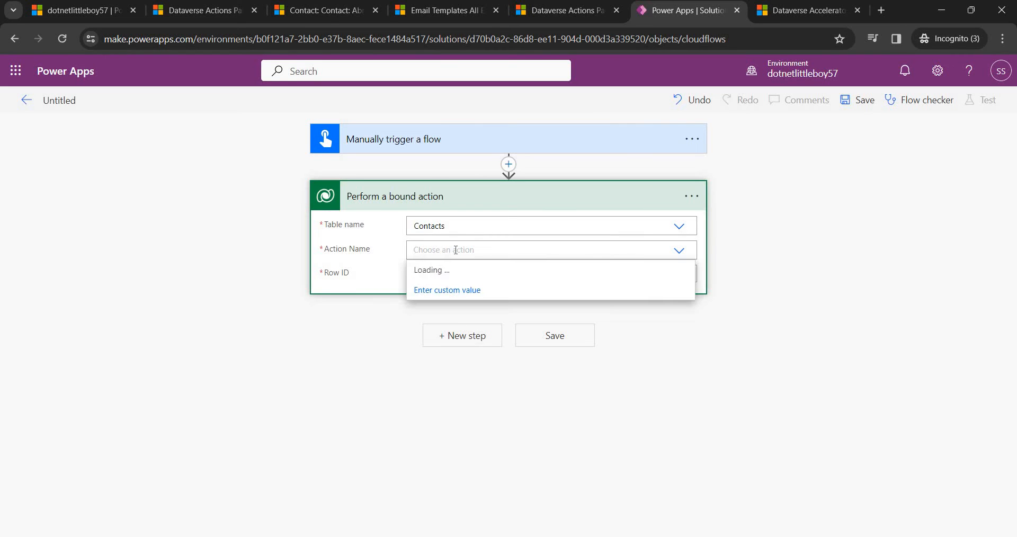
text(dnlb)
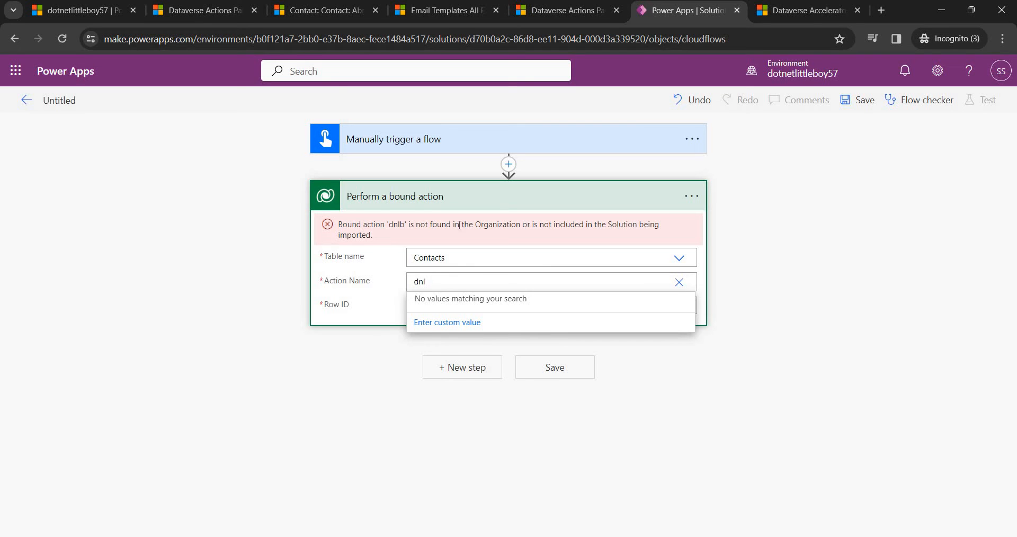
Replace the bound-action step with a Dataverse Perform an unbound action step.
click(692, 196)
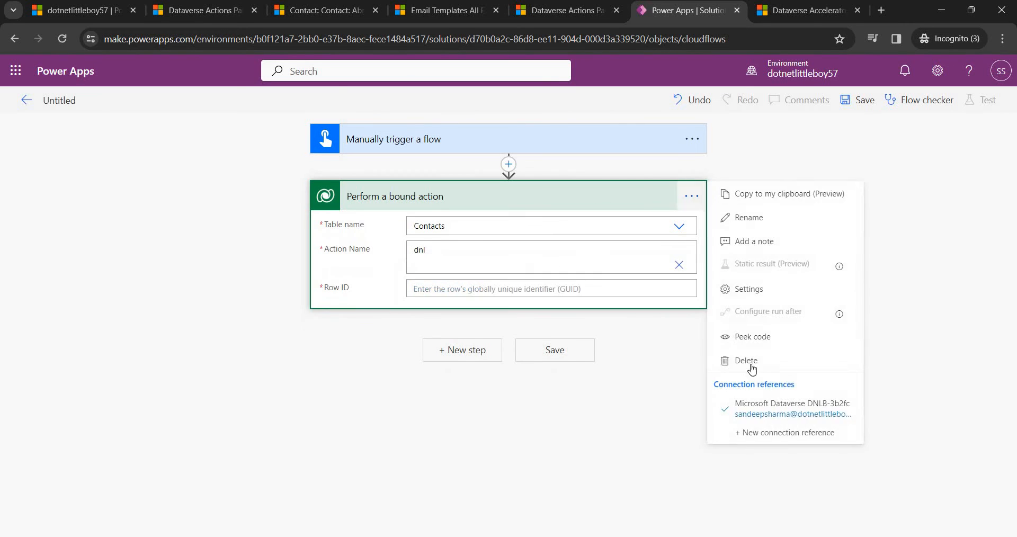
click(747, 362)
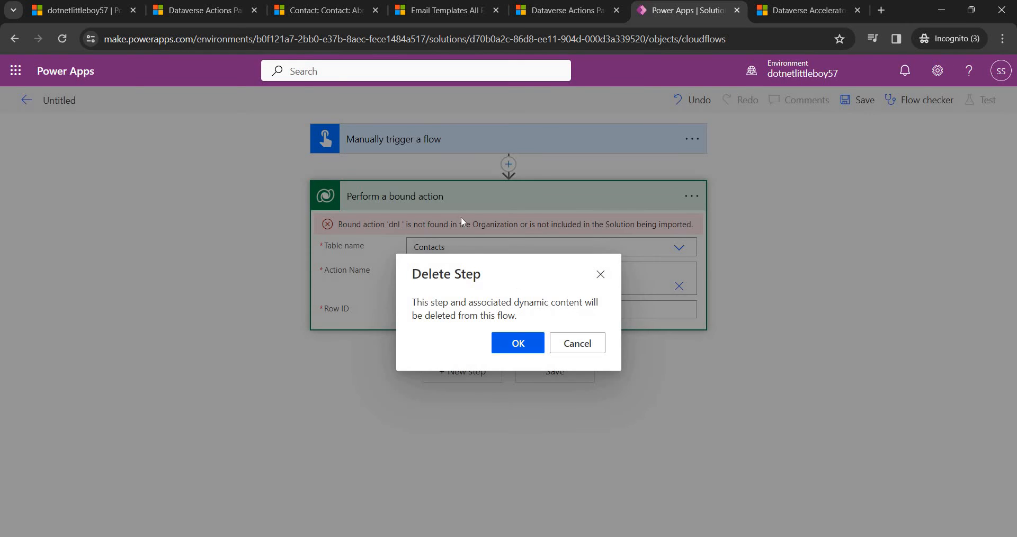
key(Return)
click(463, 197)
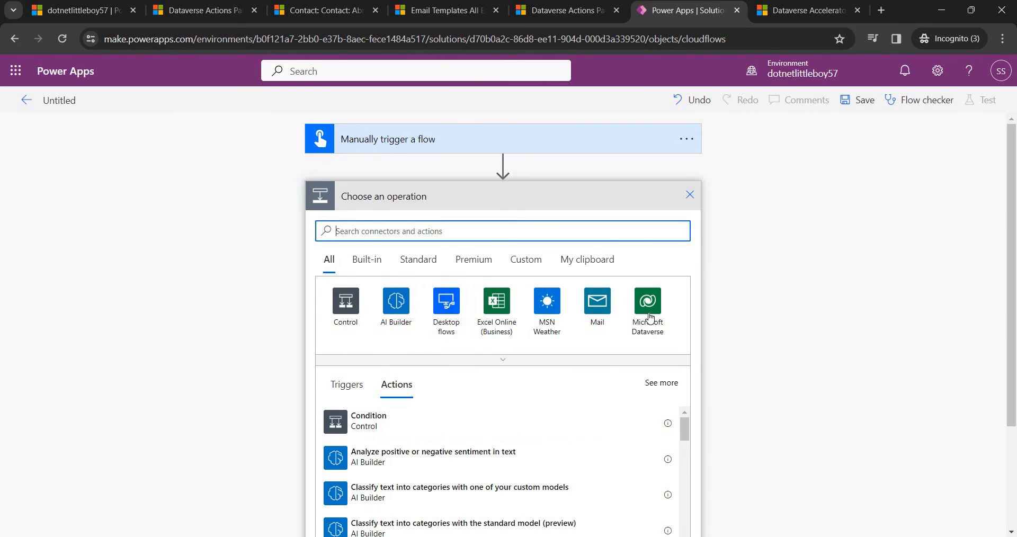
click(648, 316)
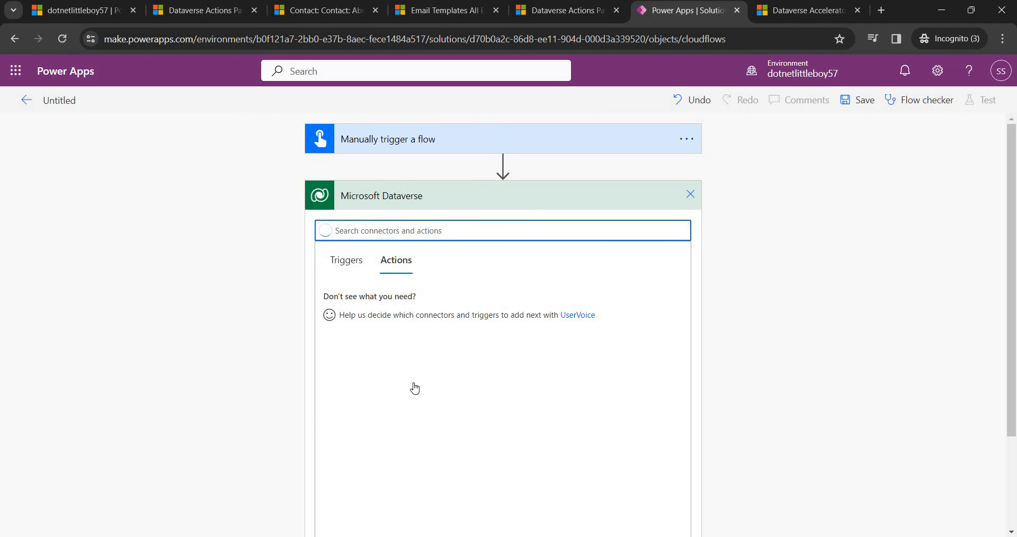
scroll(412, 347, down, 1)
scroll(411, 342, up, 1)
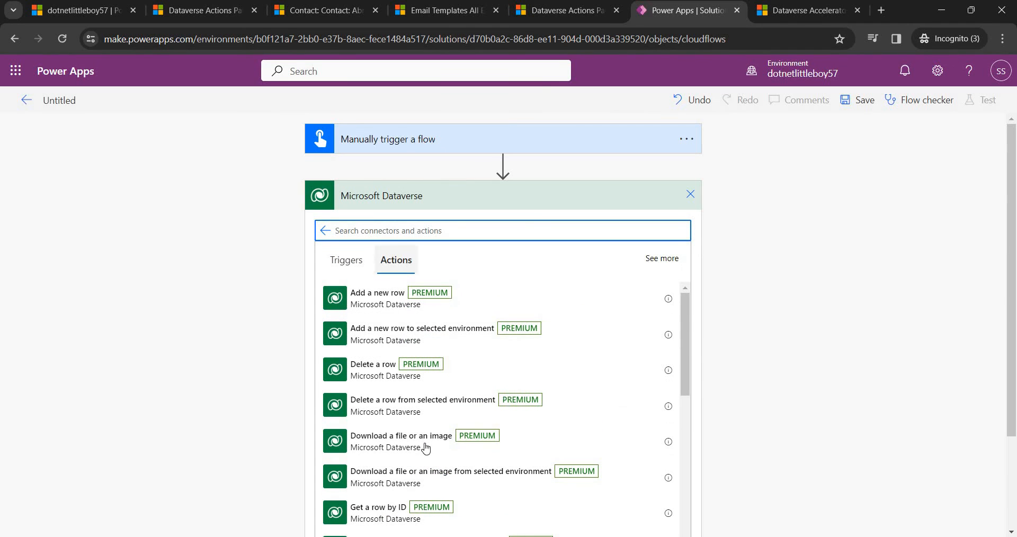
scroll(431, 450, down, 6)
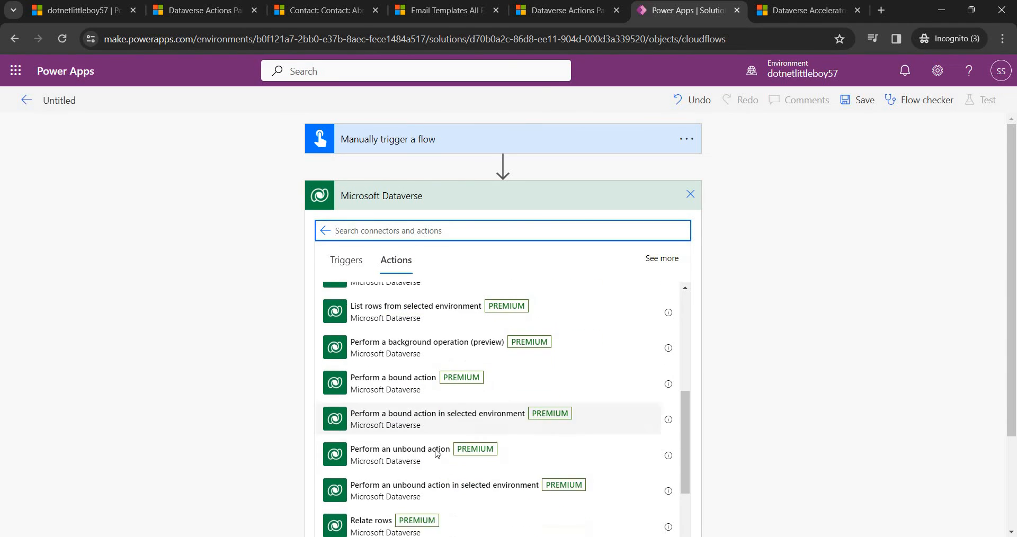
click(393, 439)
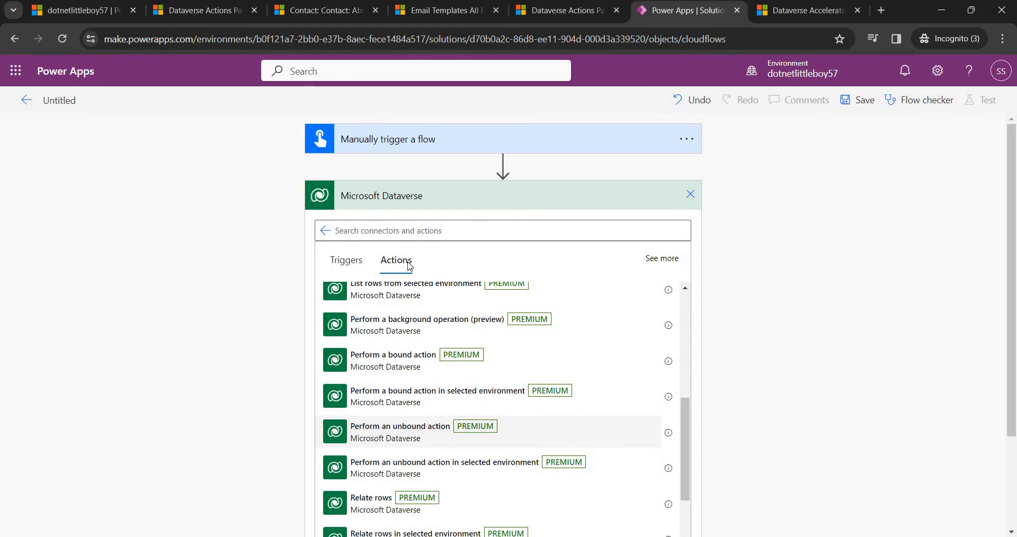
Choose new_DNLBSendEmailToContactInstant as the action and open dynamic content for contactid.
click(468, 226)
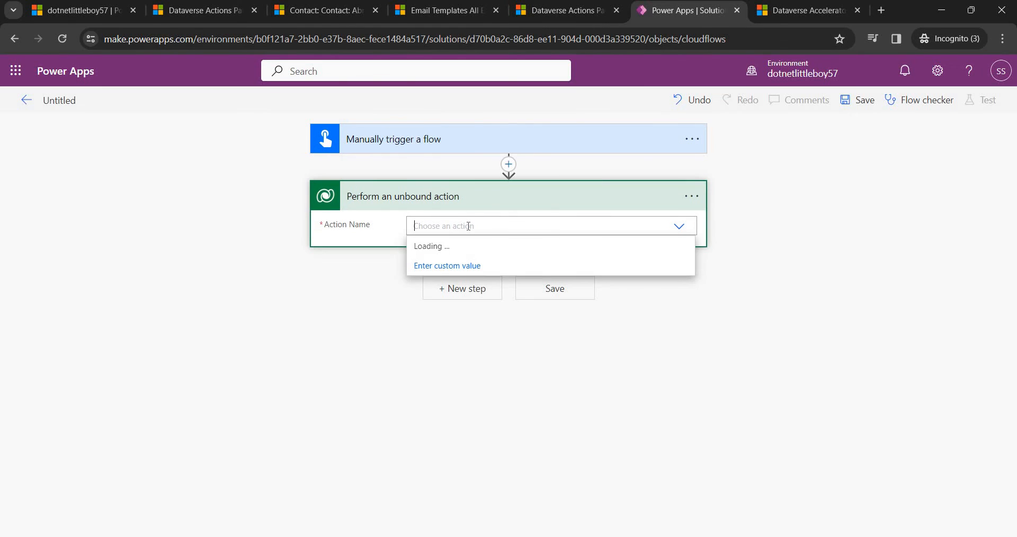
text(dnlb)
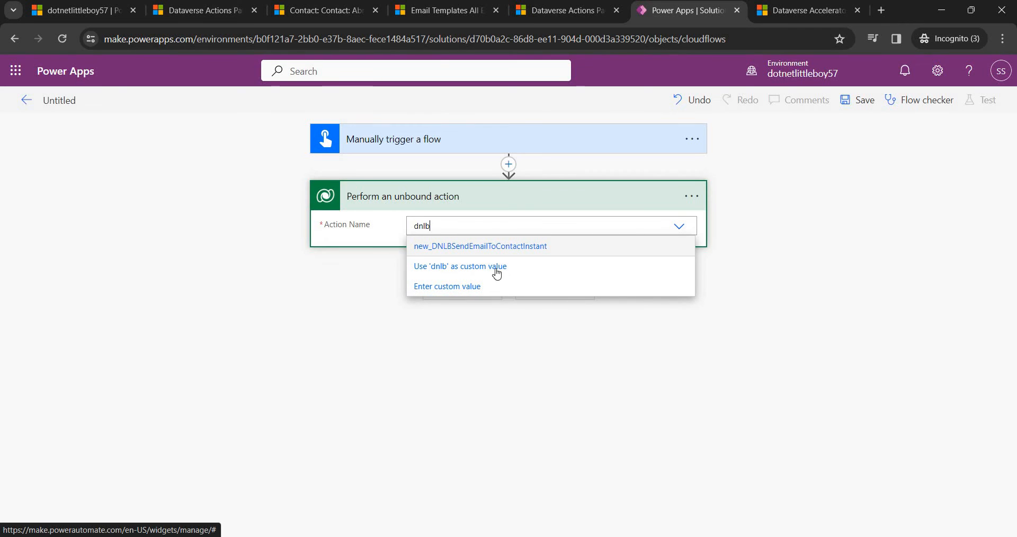
click(434, 268)
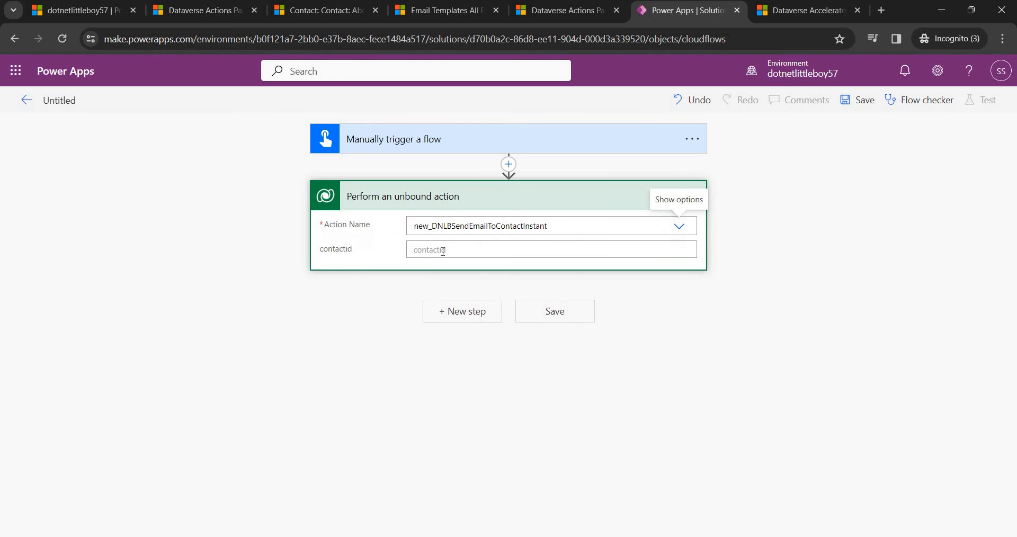
click(432, 250)
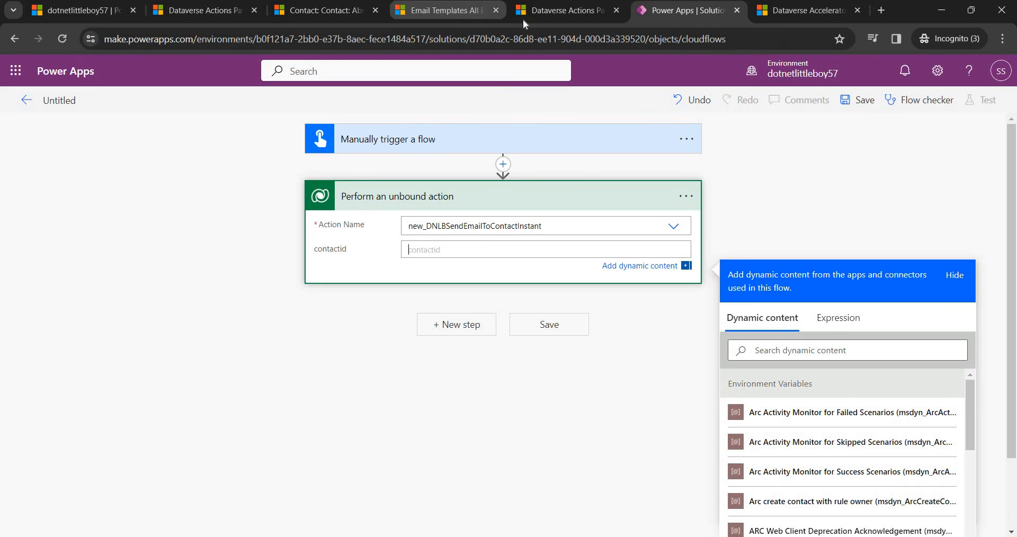
click(556, 10)
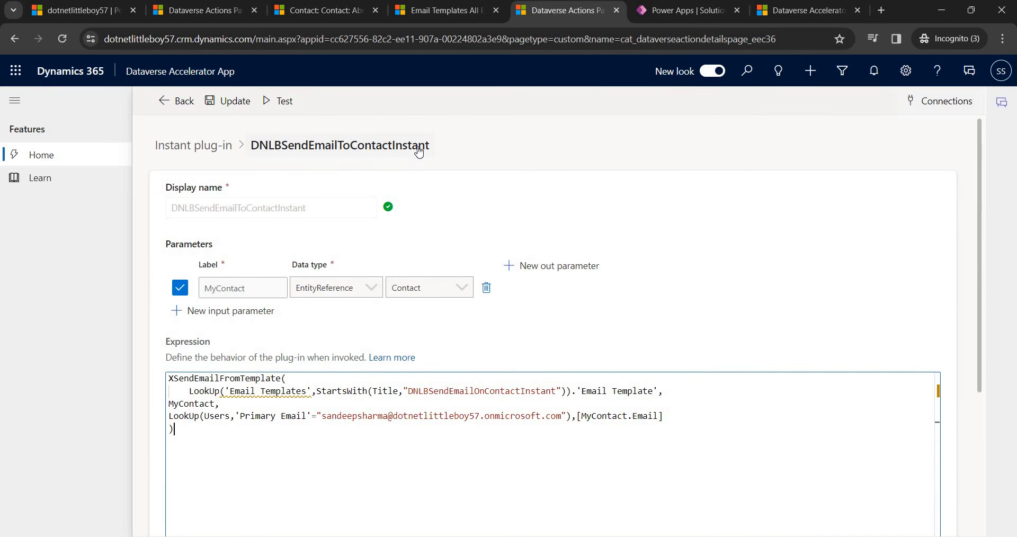
Start a new automated plug-in from the low code plug-ins list, then show the Low Code Plugin slide.
click(682, 13)
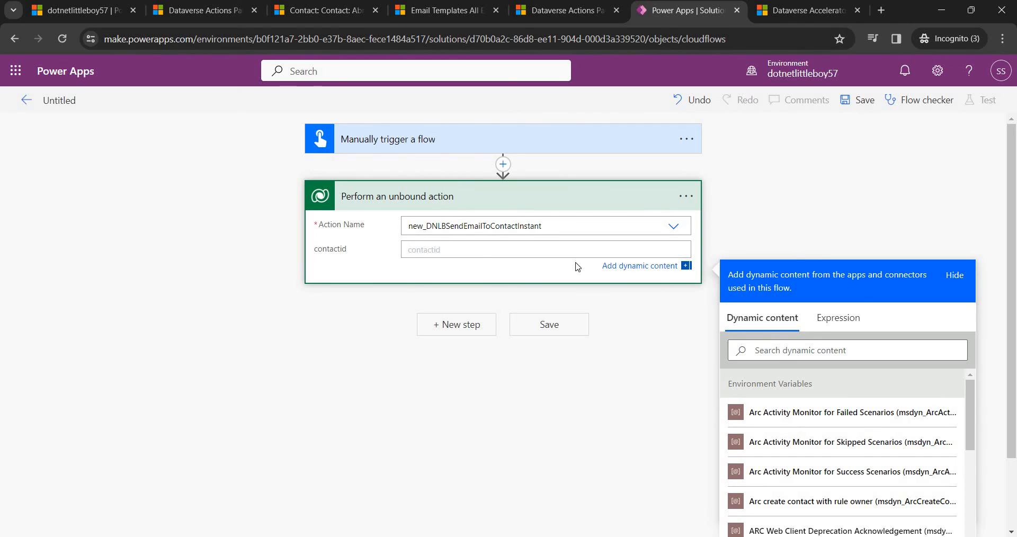
click(547, 13)
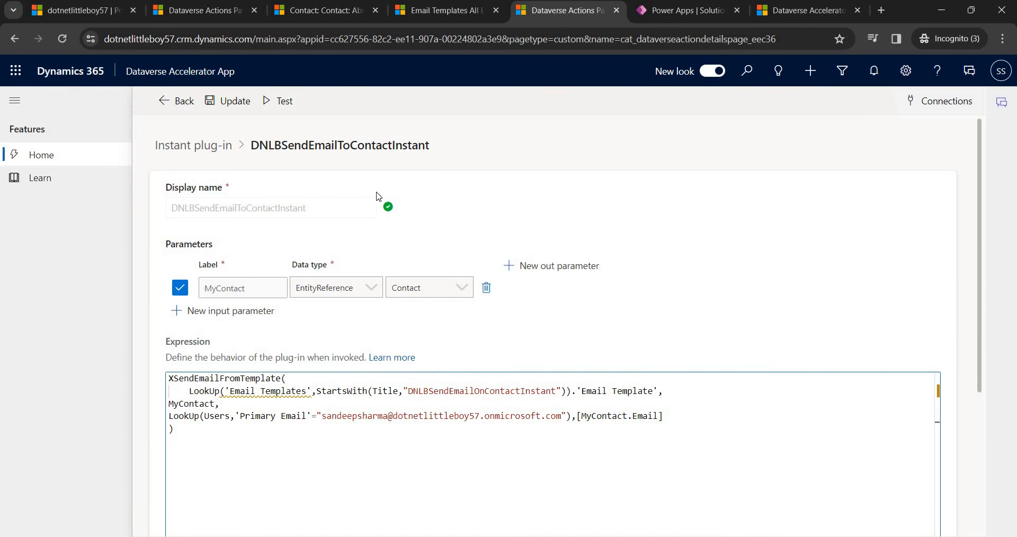
click(167, 104)
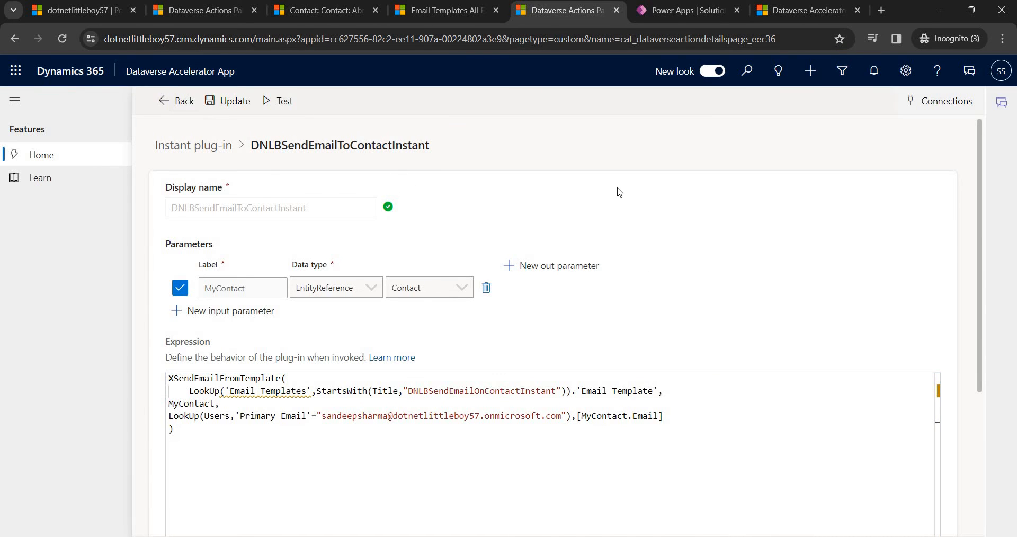
scroll(559, 363, down, 1)
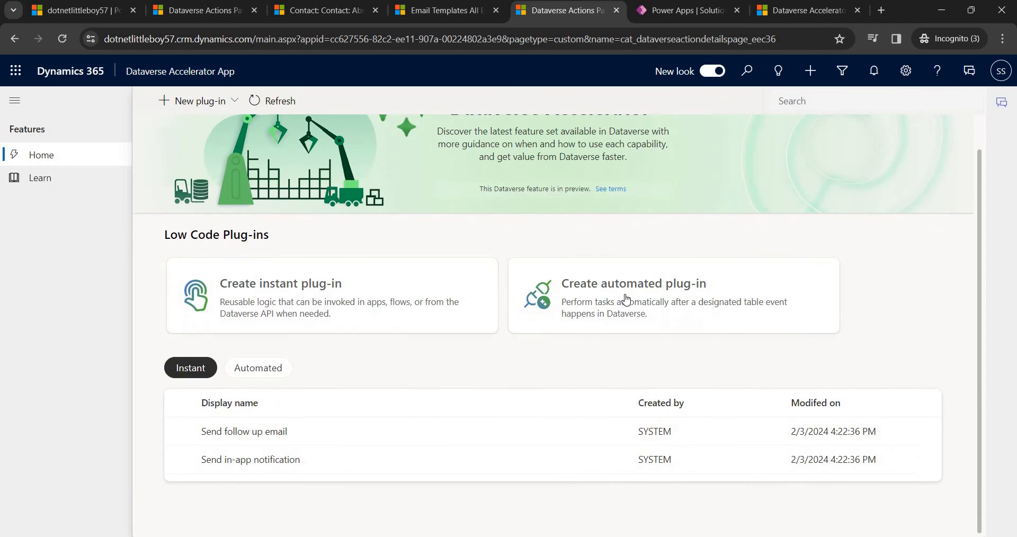
click(613, 300)
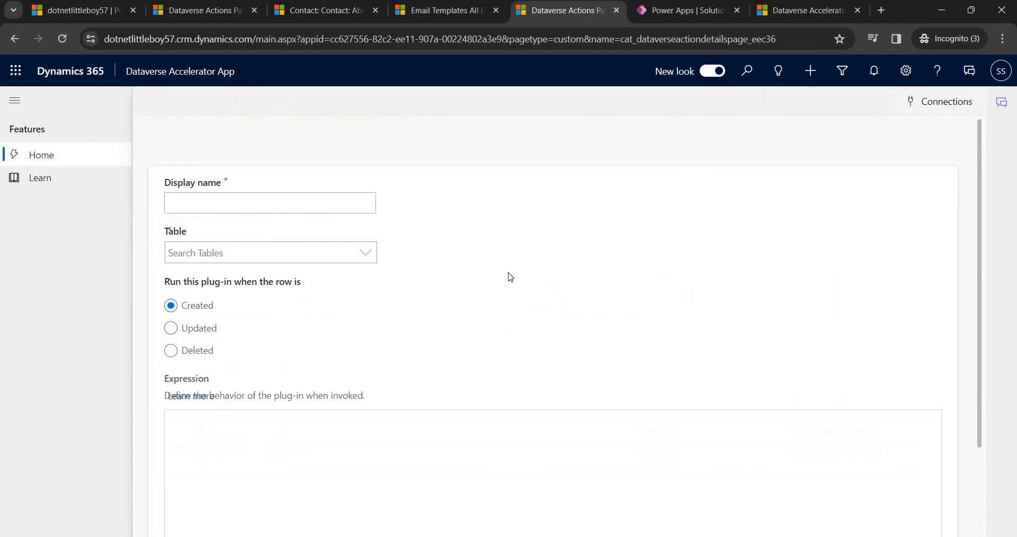
click(267, 200)
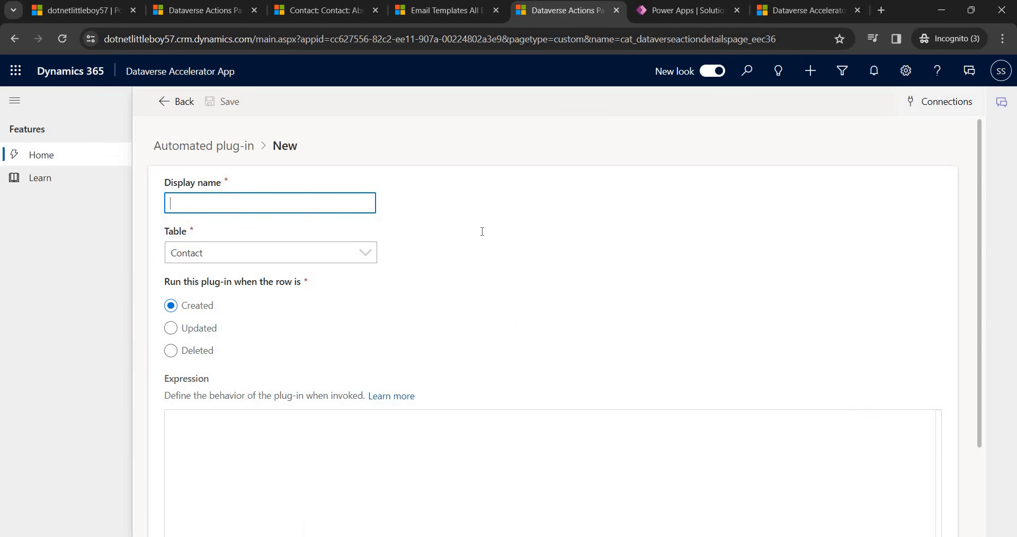
click(400, 536)
Explain the Automated row: table event trigger, no parameters supported, Table scope only.
click(362, 185)
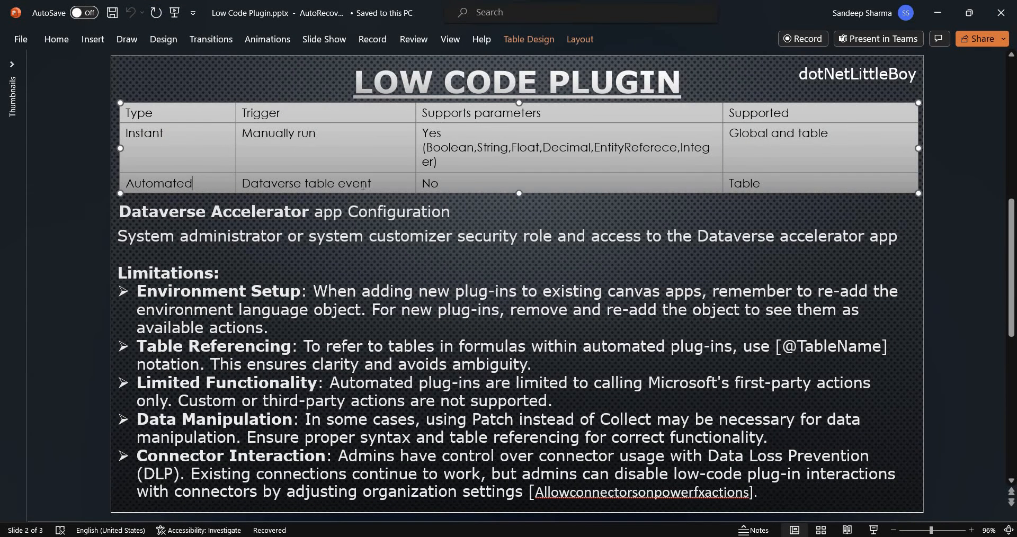
drag(321, 183, 392, 187)
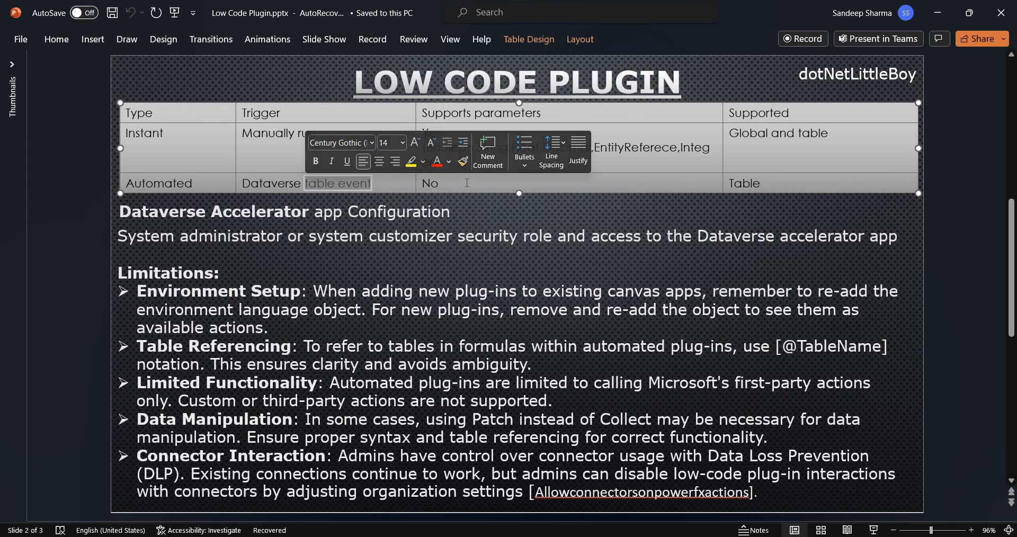
click(464, 184)
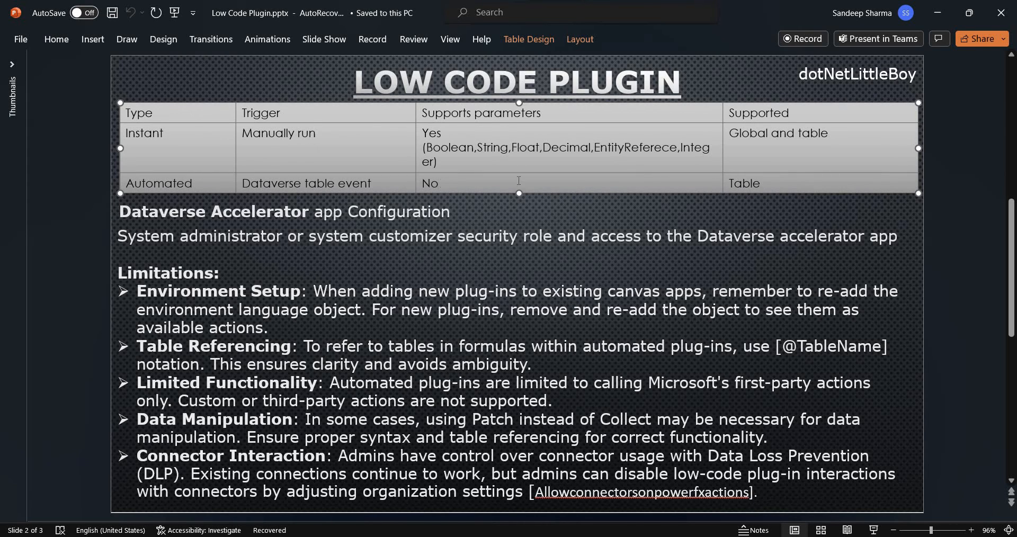
click(759, 181)
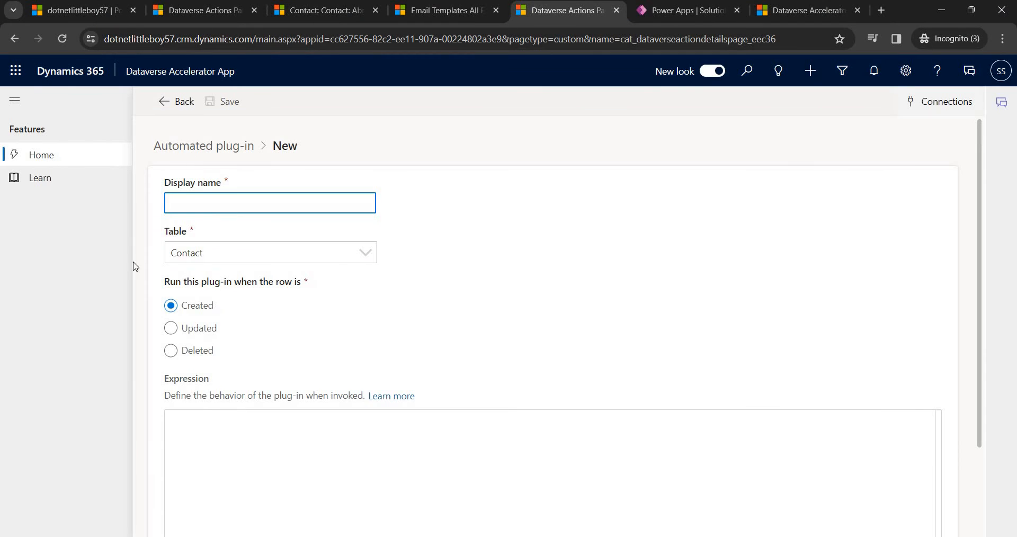
Keep the table as Contact and enter the display name DNLBSendEmailOnContactCreated.
click(241, 258)
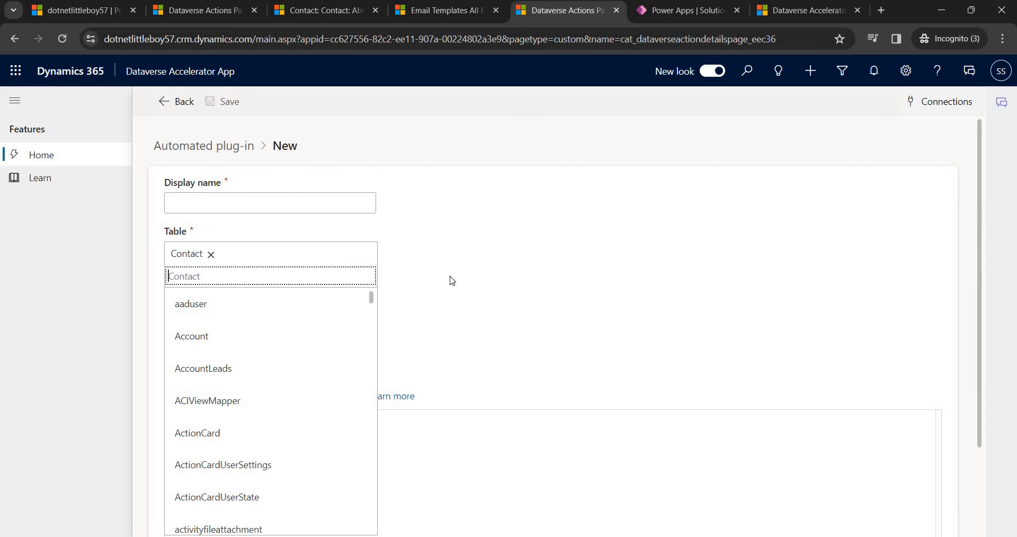
click(490, 278)
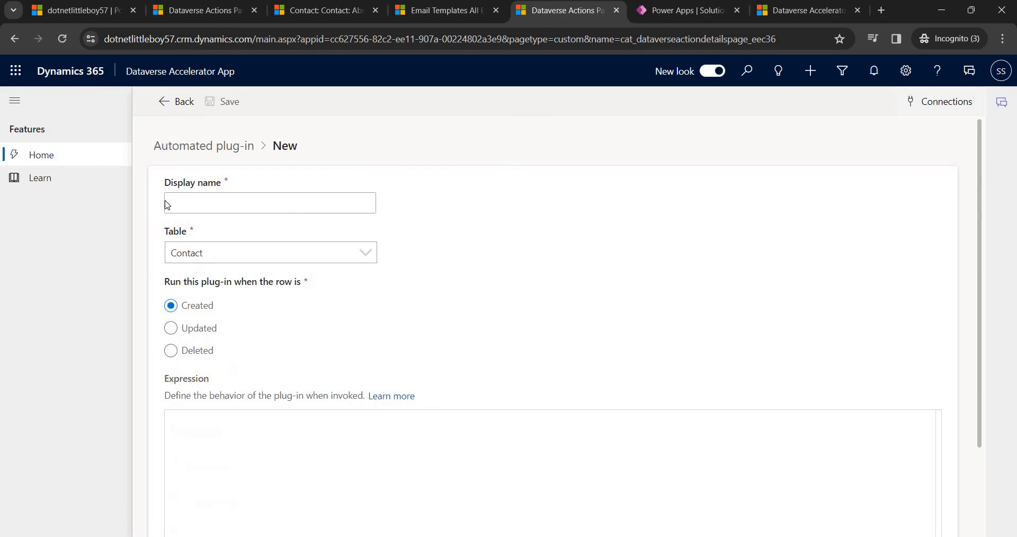
click(261, 212)
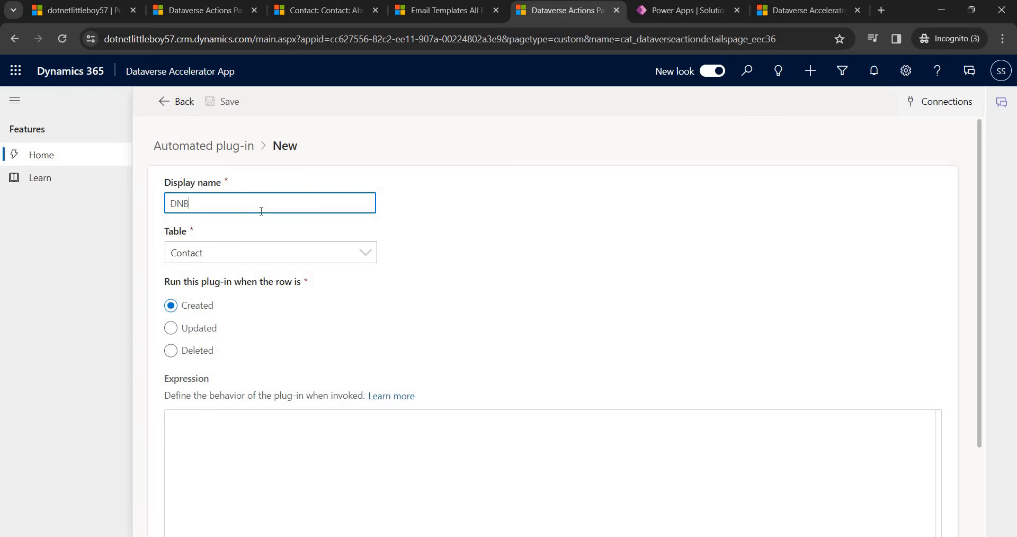
text(DNLBSendEmailOnContactCreated)
click(191, 247)
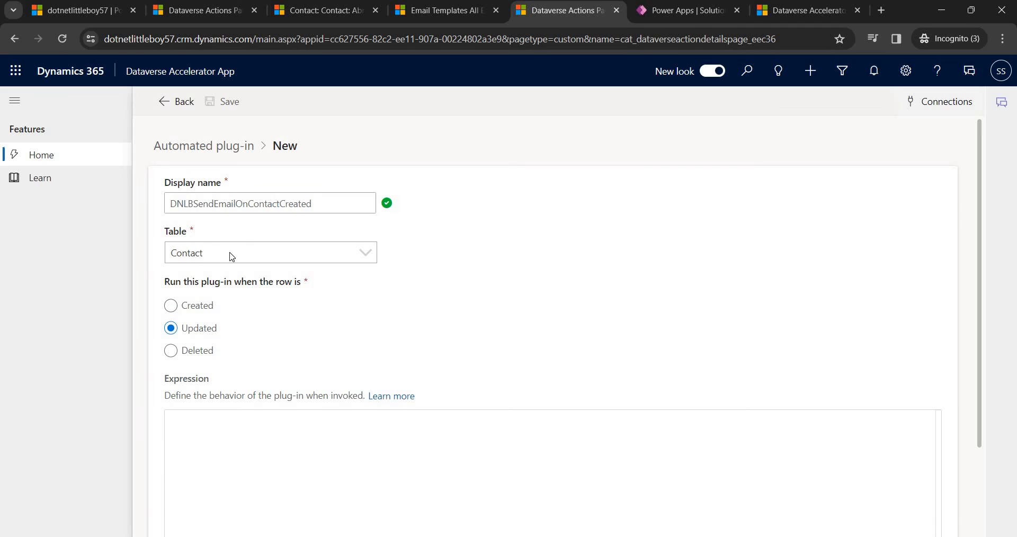
click(232, 256)
Set the plug-in to run on Created and paste the ThisRecord XSendEmailFromTemplate expression from Notepad.
click(202, 307)
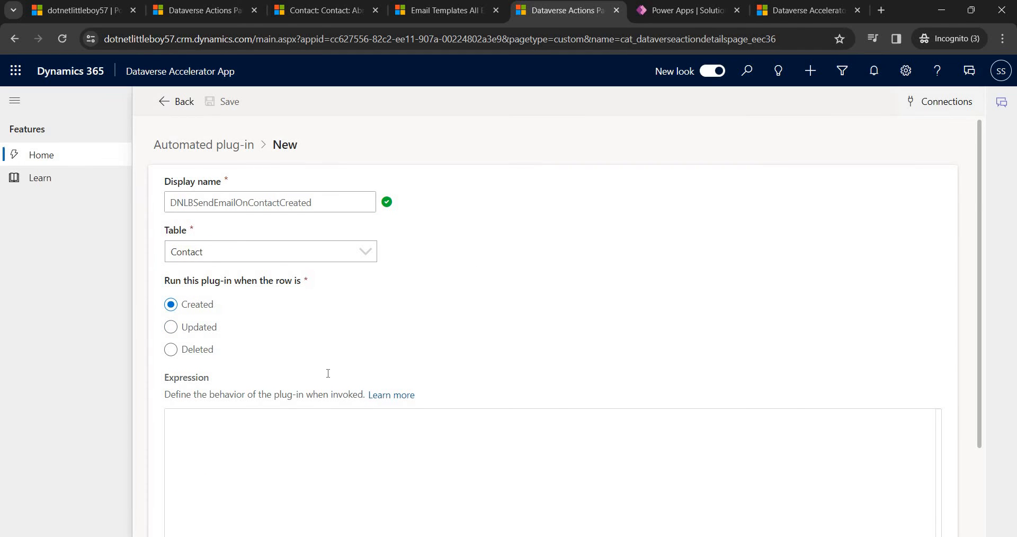
scroll(339, 402, down, 3)
click(365, 370)
key(alt+Tab)
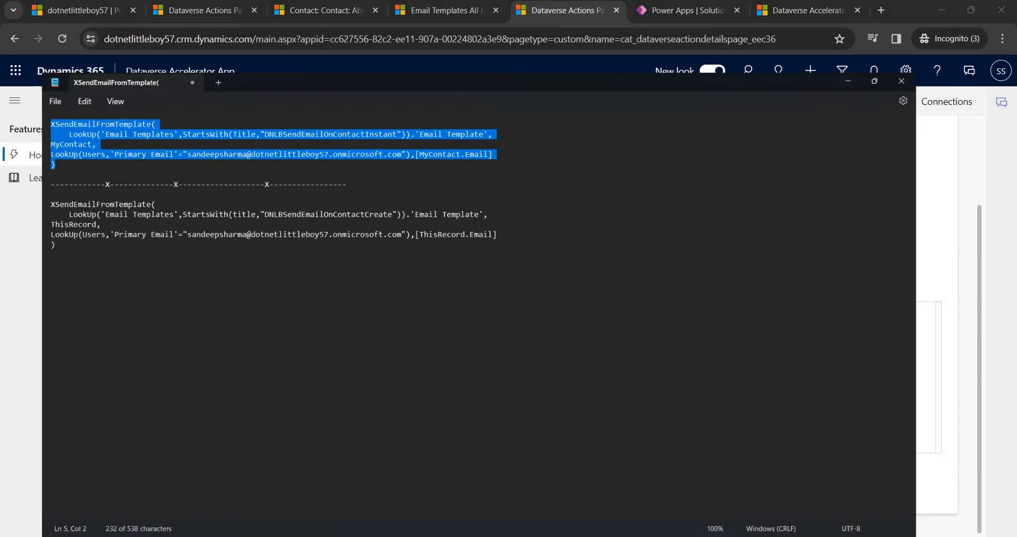
drag(9, 150, 188, 300)
key(ctrl+c)
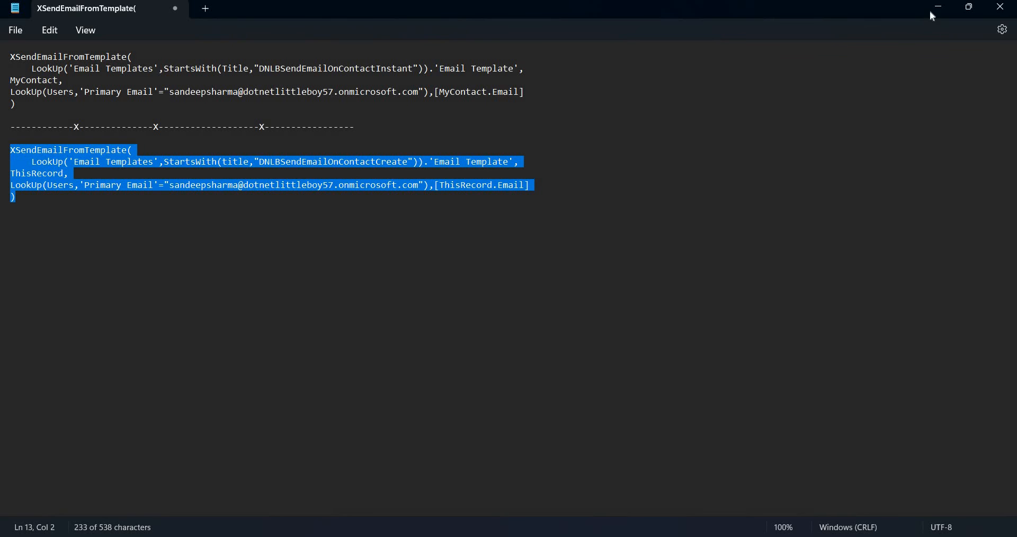
key(alt+Tab)
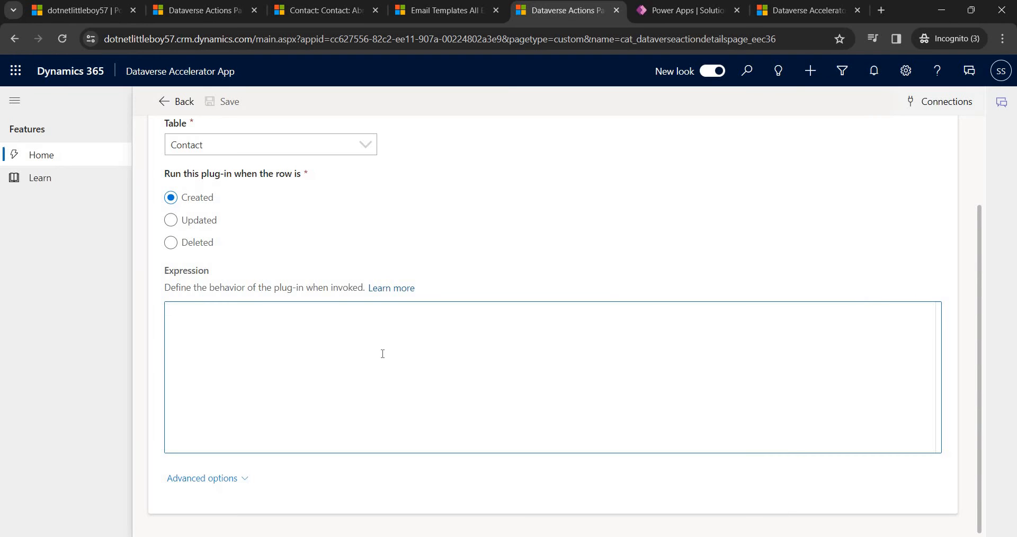
key(ctrl+v)
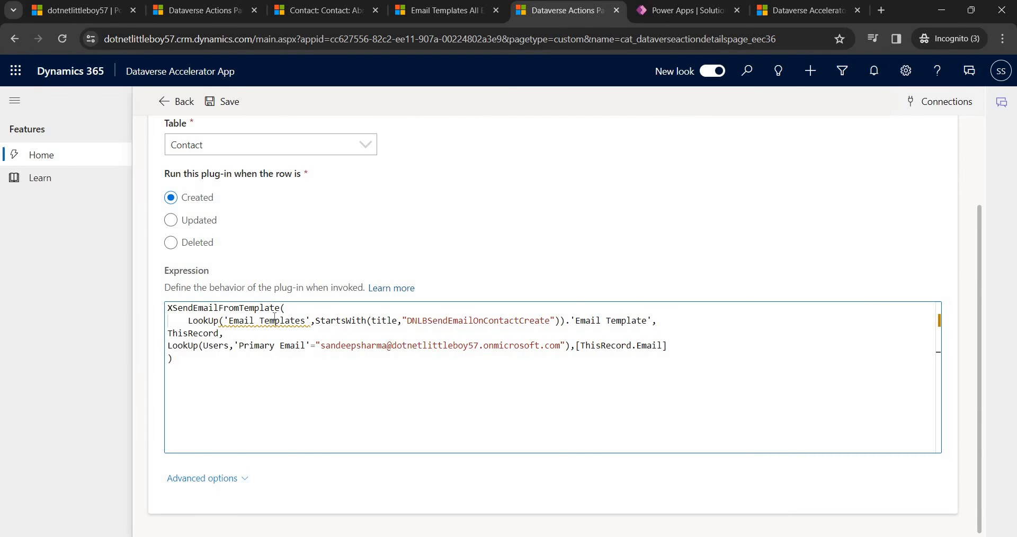
Point out the ThisRecord references on line 3 and in the recipient email argument.
click(197, 335)
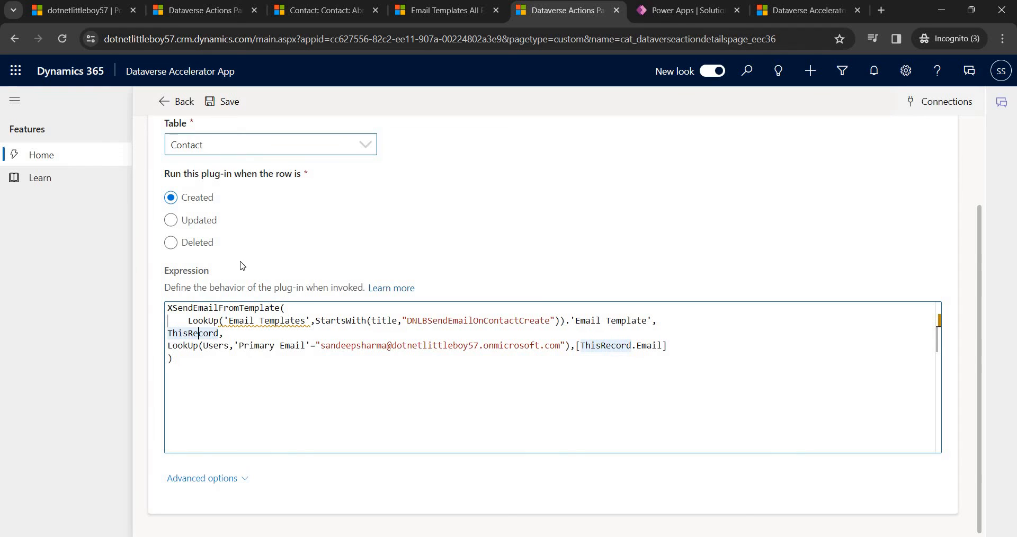
double_click(211, 334)
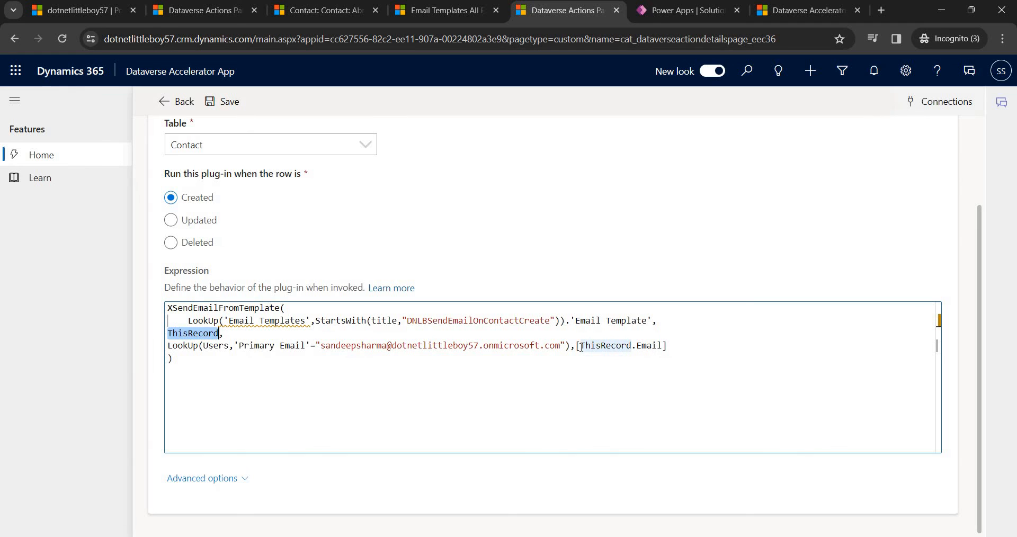
click(204, 334)
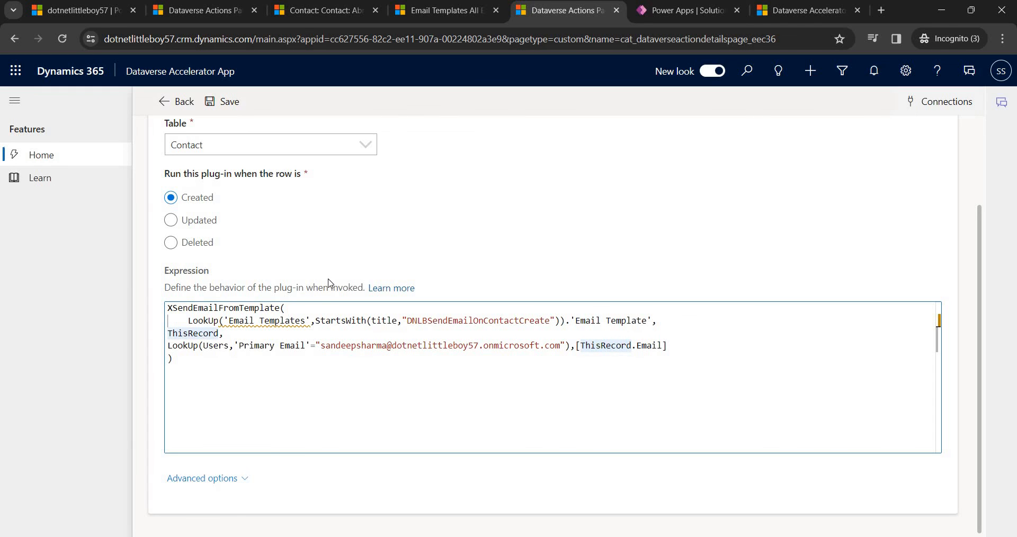
scroll(328, 283, up, 2)
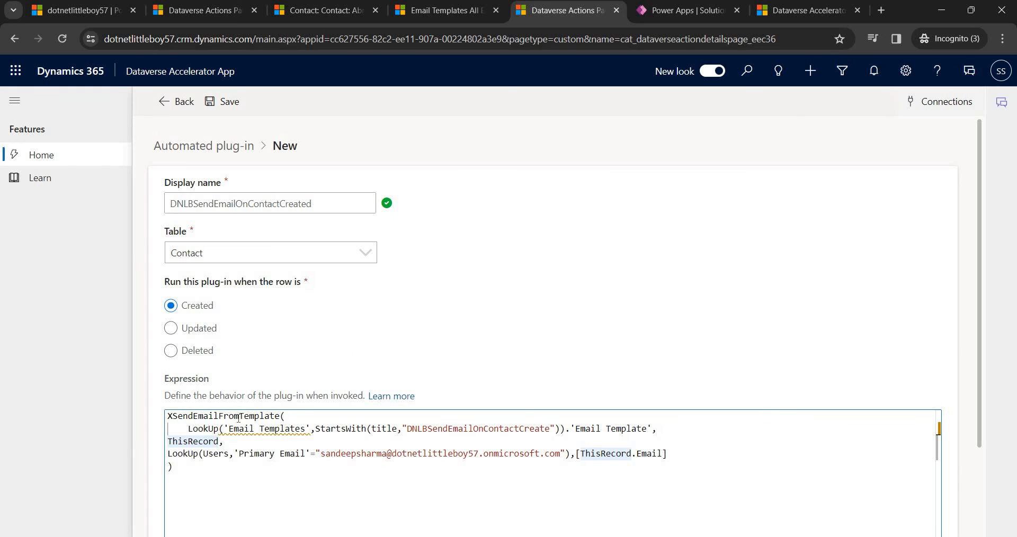
double_click(198, 441)
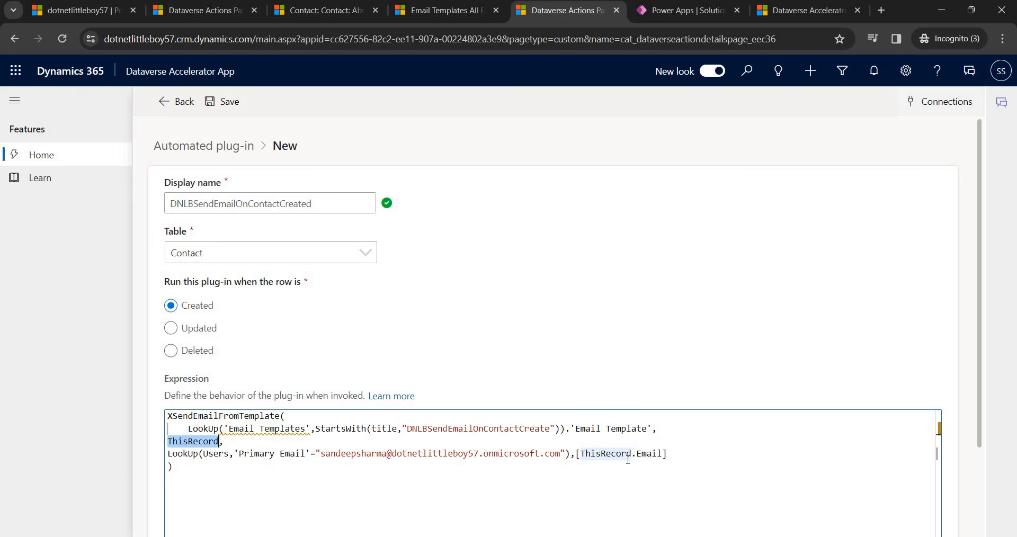
click(612, 454)
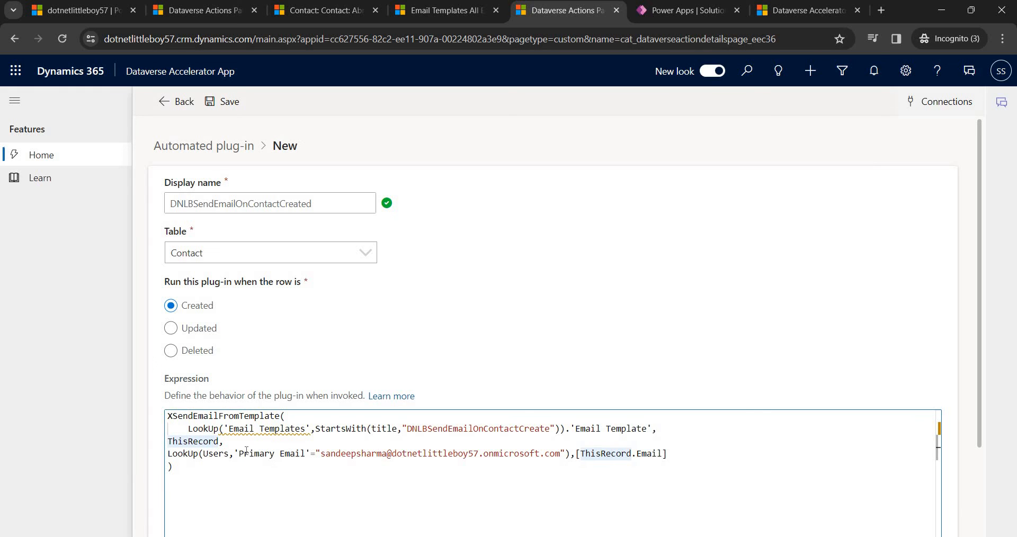
click(286, 438)
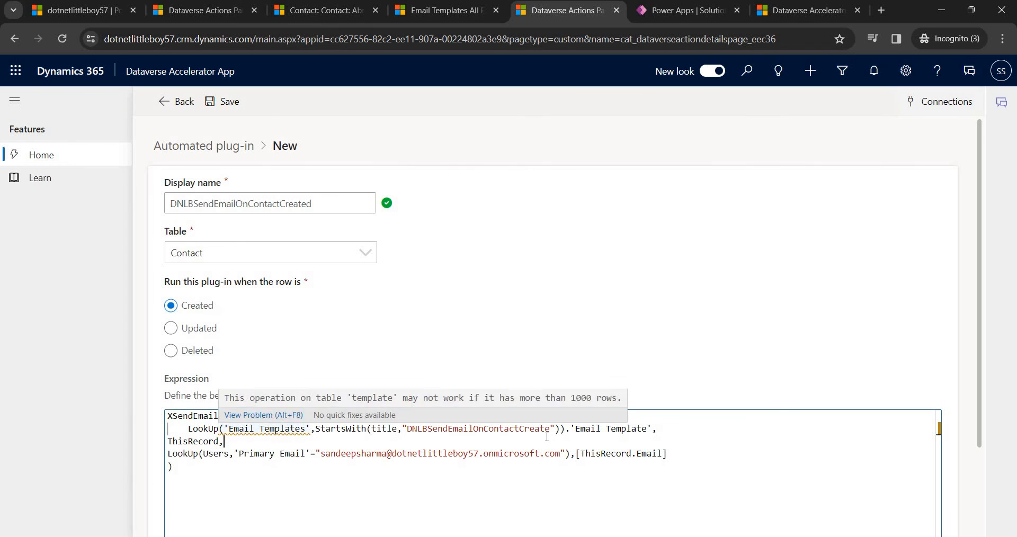
Review the DNLBSendEmailOnContactCreate template, subject 'Your contact has been created', then return to the plug-in.
drag(551, 429, 413, 429)
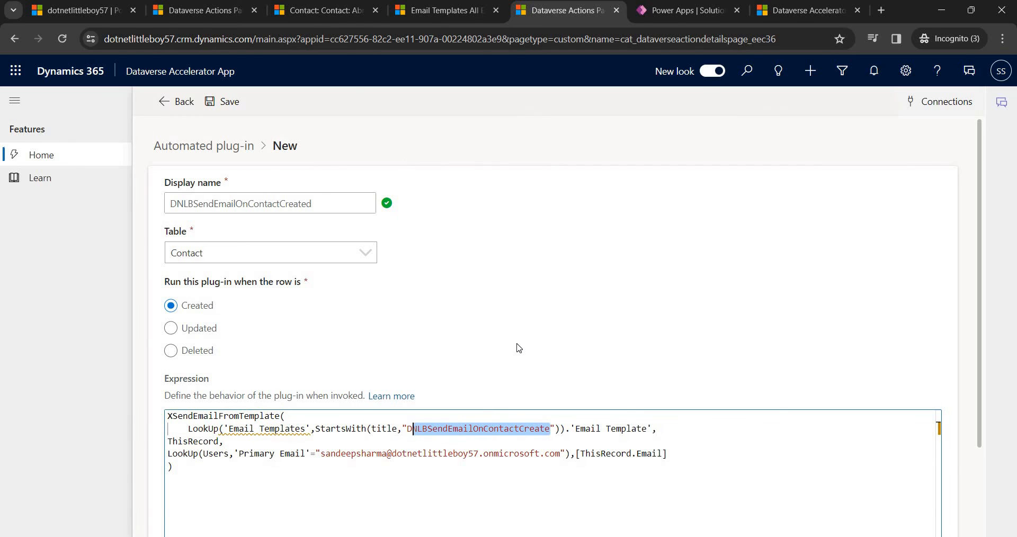
click(440, 16)
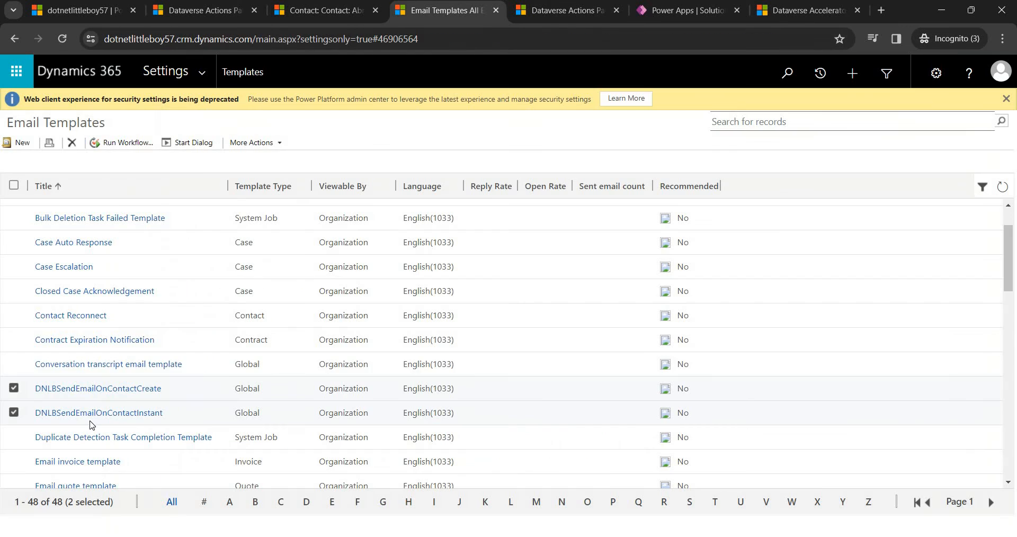
click(132, 389)
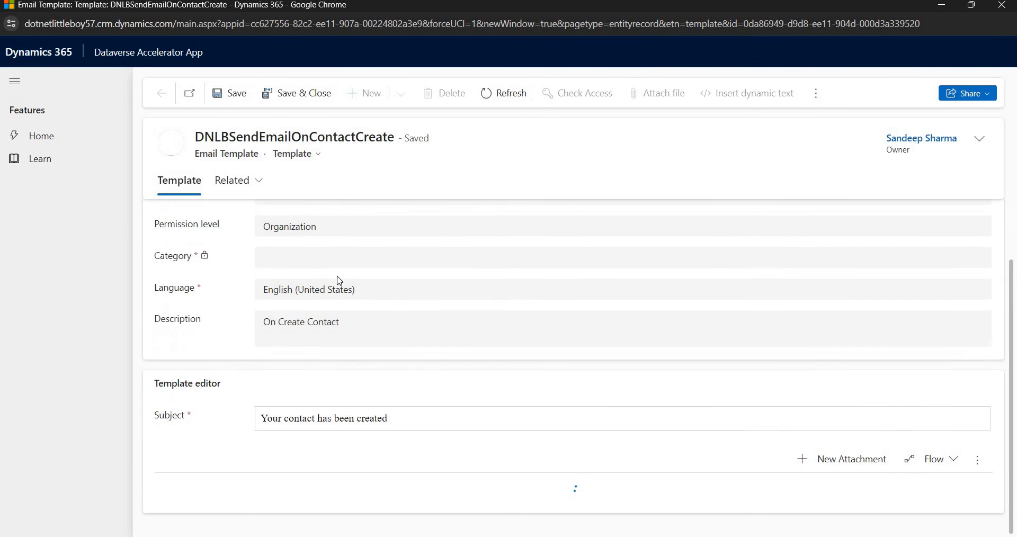
scroll(297, 372, down, 2)
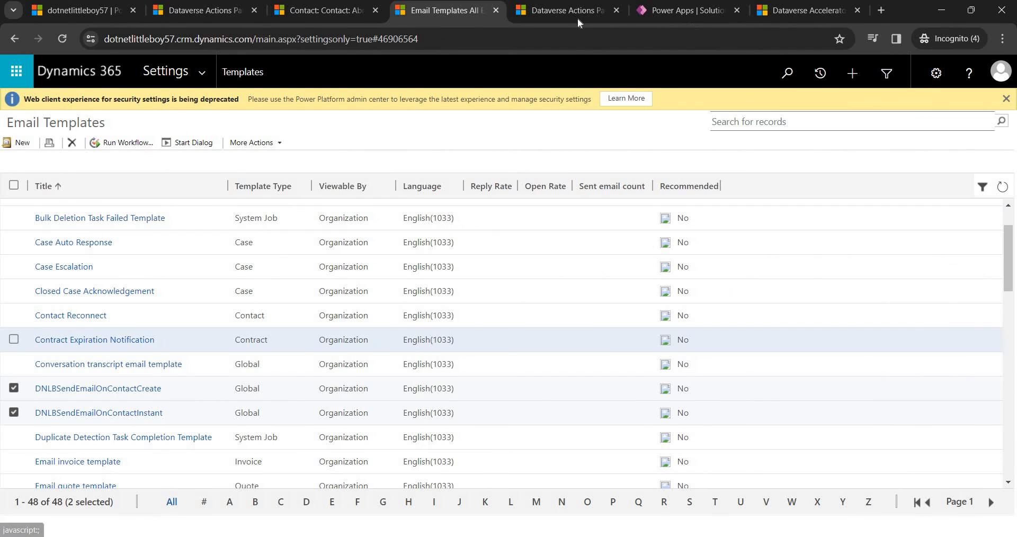
click(564, 10)
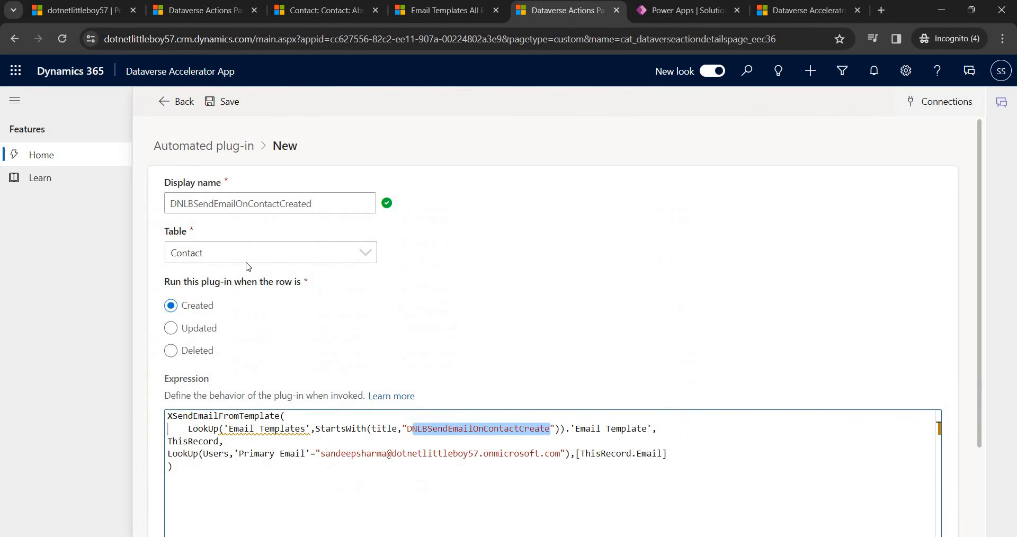
Save the DNLBSendEmailOnContactCreated plug-in and review the saved expression.
click(207, 467)
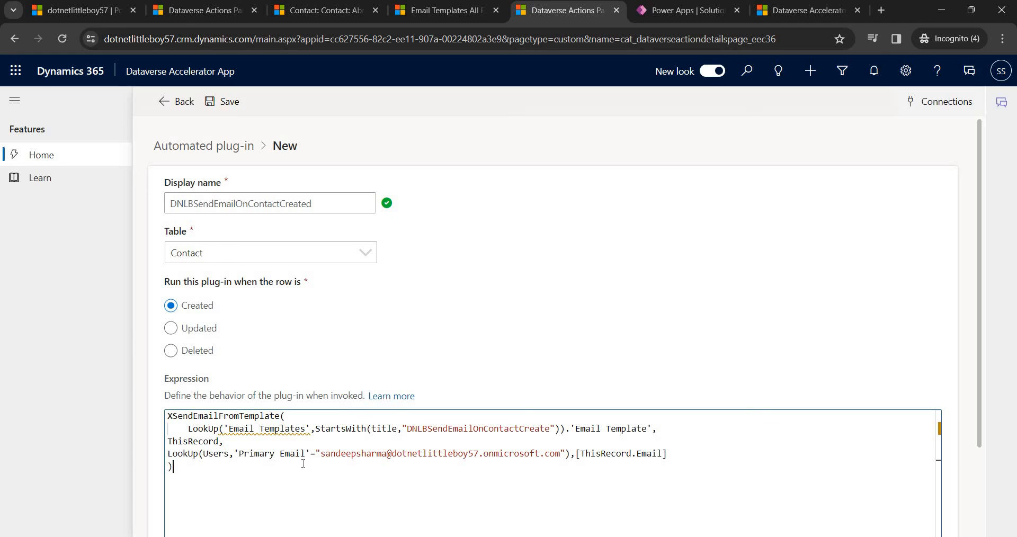
click(228, 106)
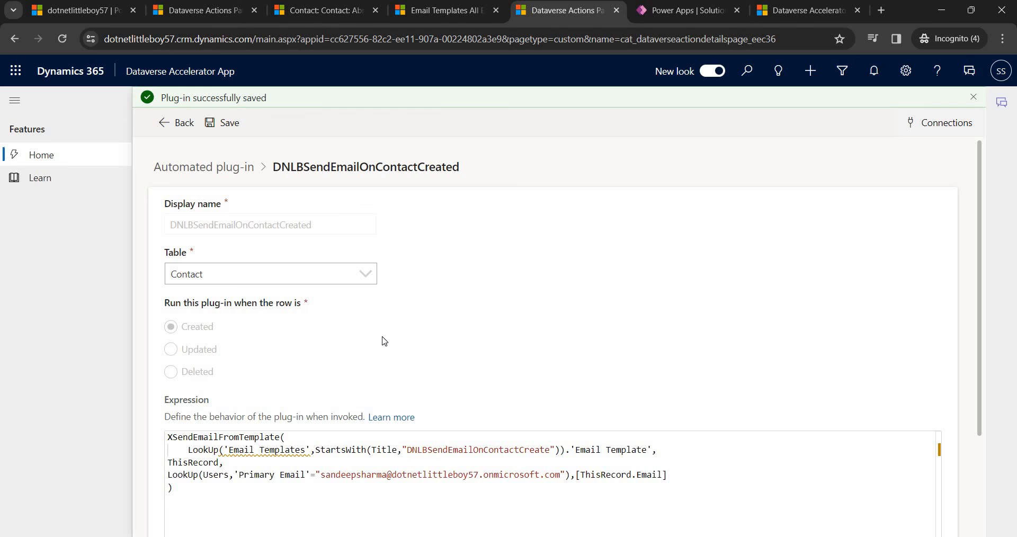
scroll(371, 286, down, 2)
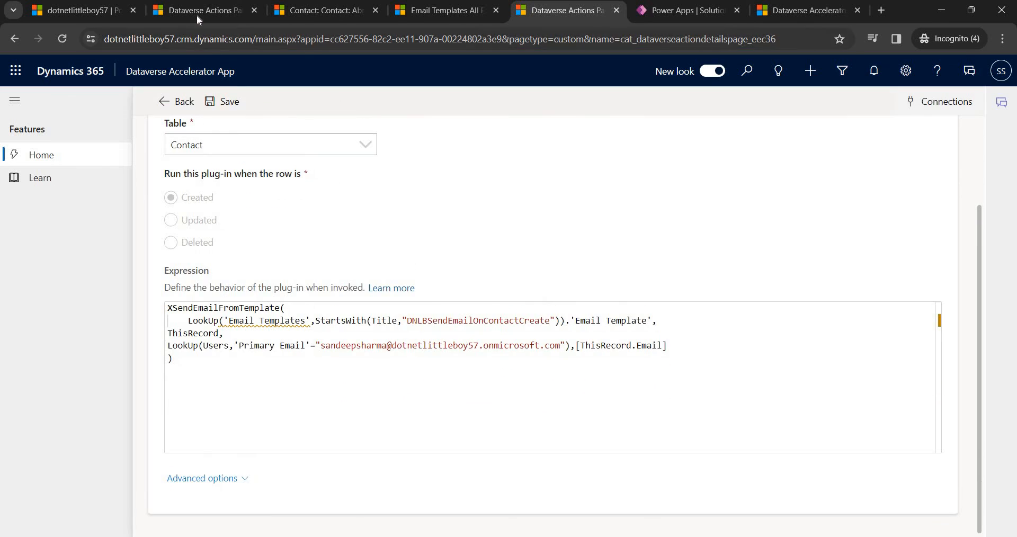
Start a new contact and enter the test contact's first and last name.
click(321, 11)
click(353, 124)
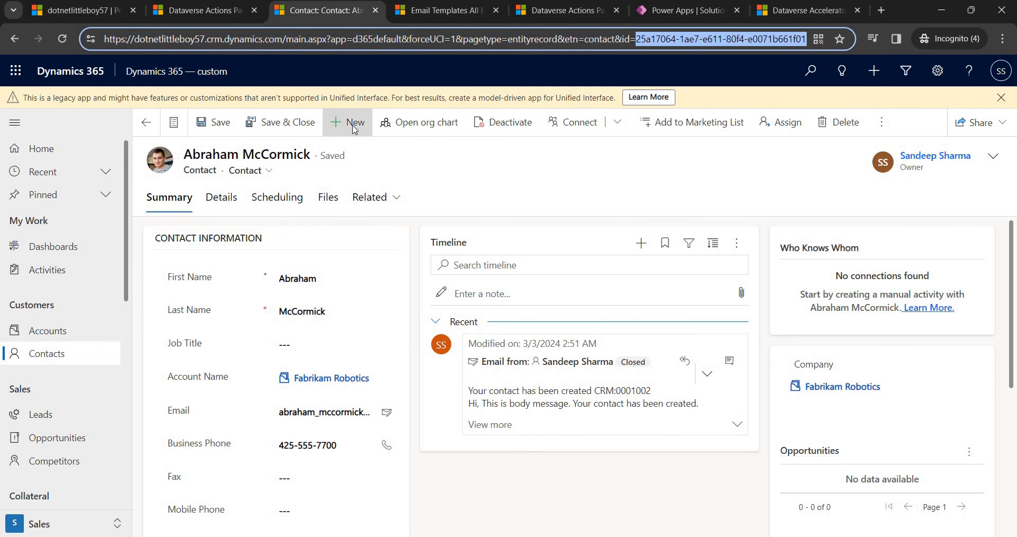
click(301, 278)
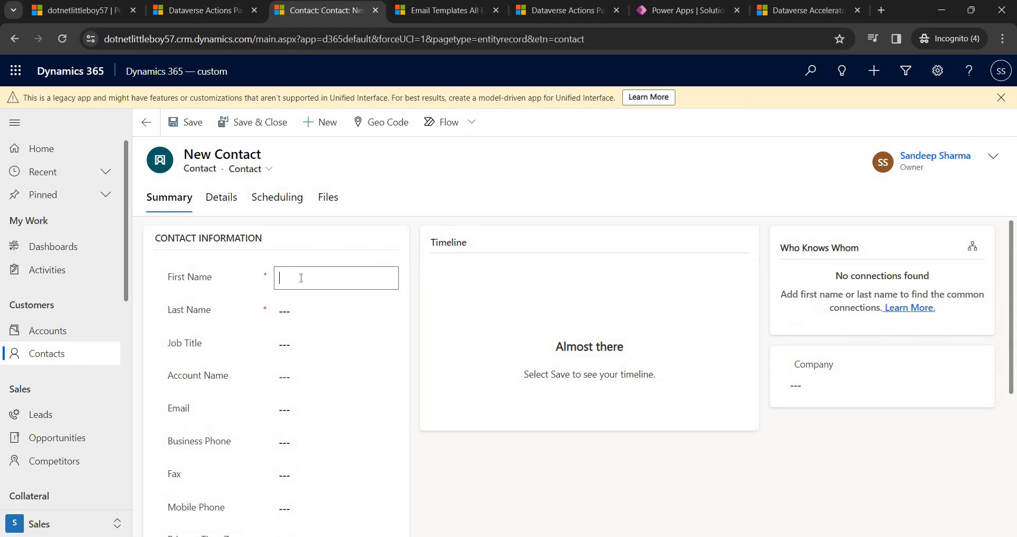
text(Sandeep Test)
key(Tab)
text(One)
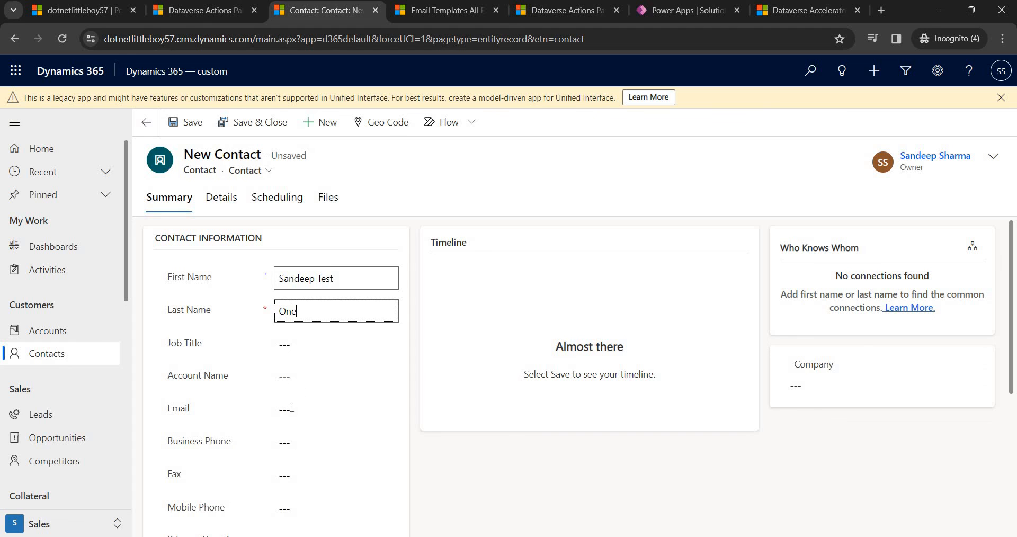
Enter the contact's email address and save the new contact record.
click(303, 409)
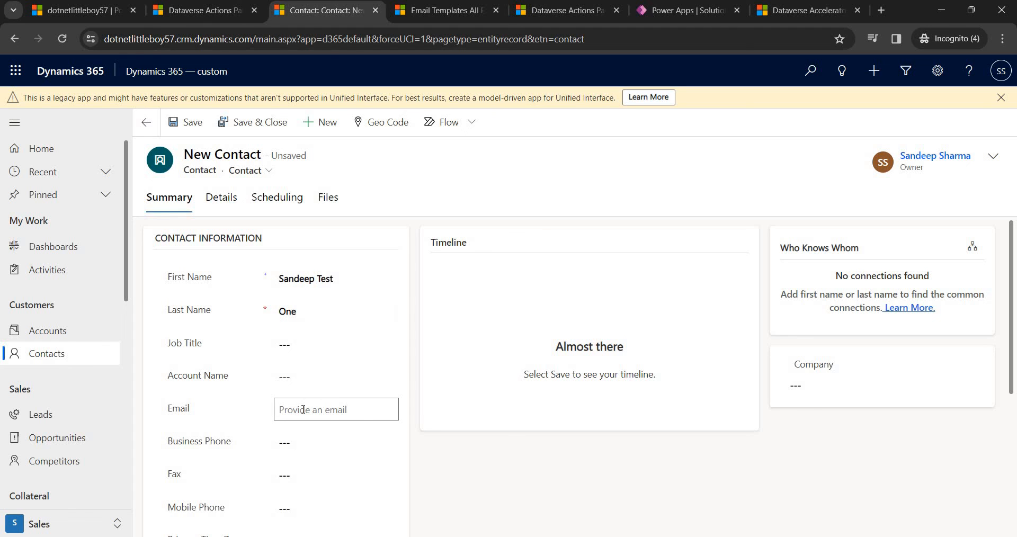
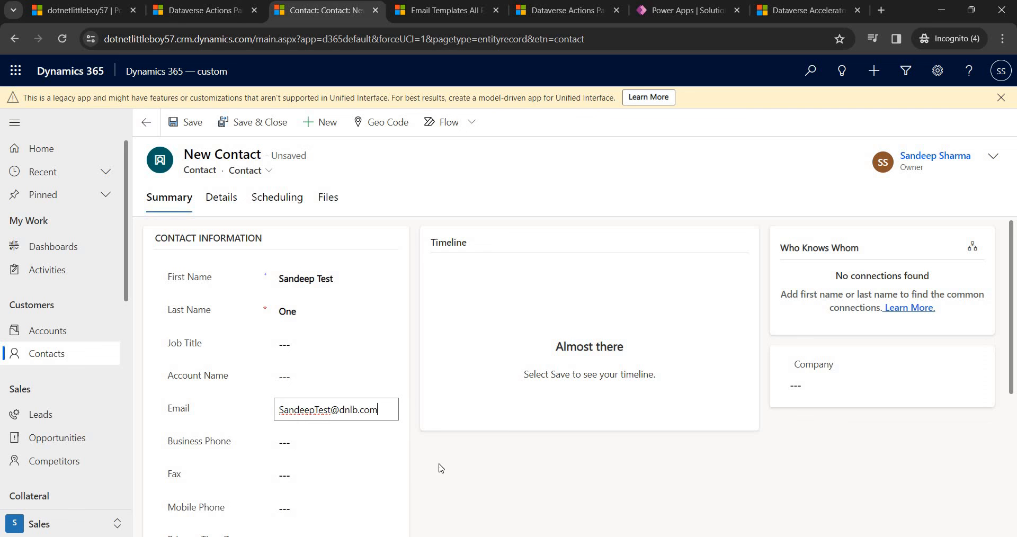
click(318, 469)
scroll(352, 465, down, 5)
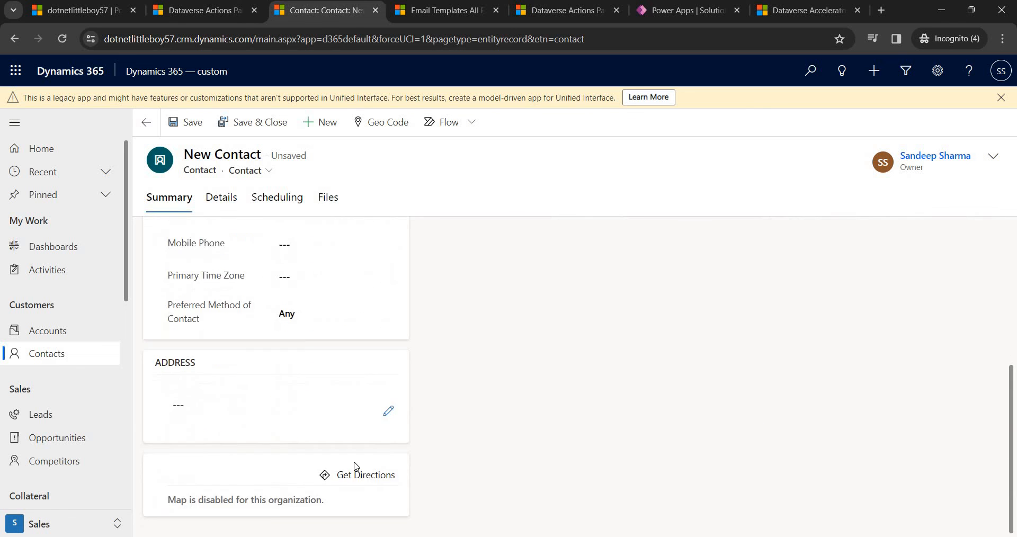
scroll(354, 466, up, 4)
scroll(337, 341, up, 1)
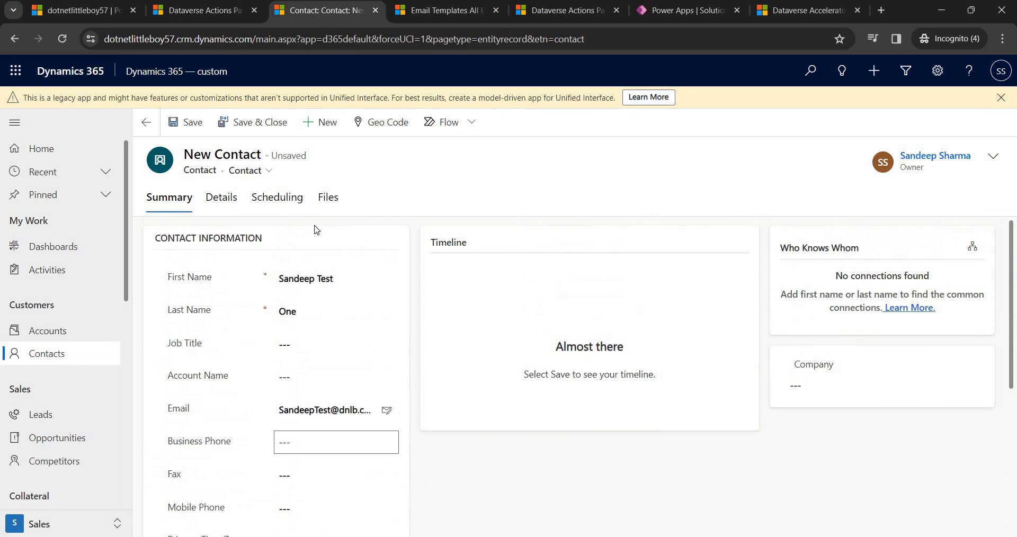
click(186, 123)
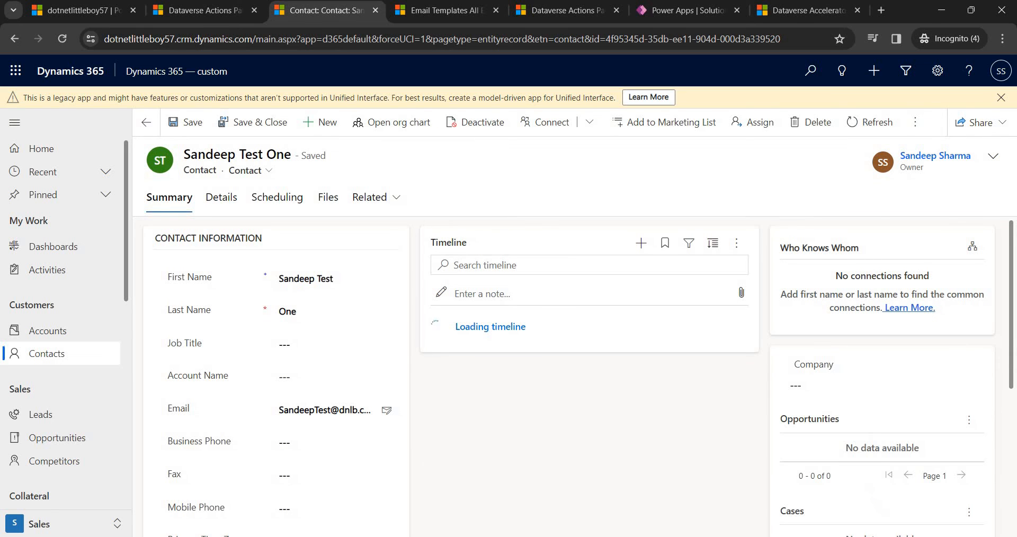
Refresh Advanced Find, sort by Modified On and review the newest 'Your contact has been created' email.
click(405, 503)
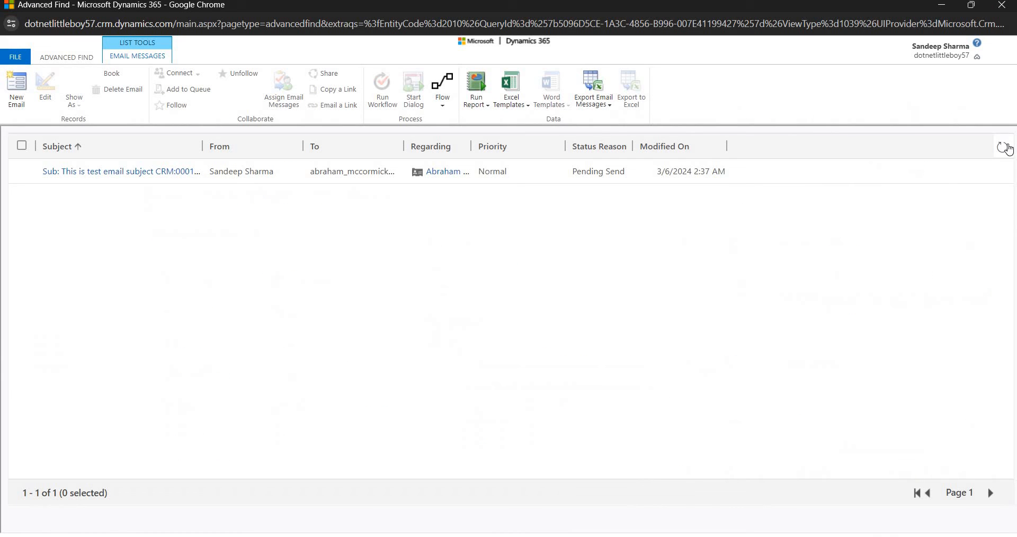
click(1002, 147)
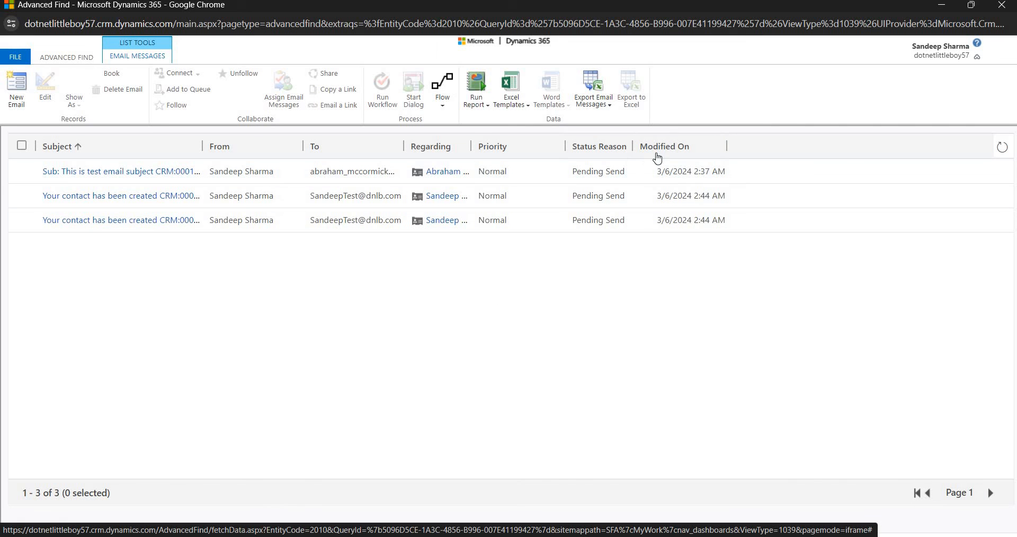
click(678, 155)
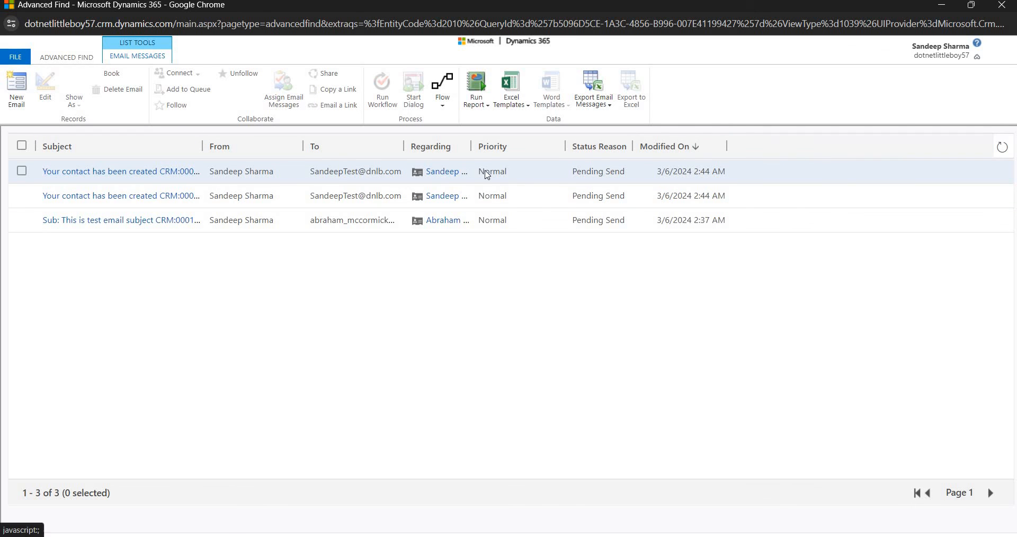
click(193, 174)
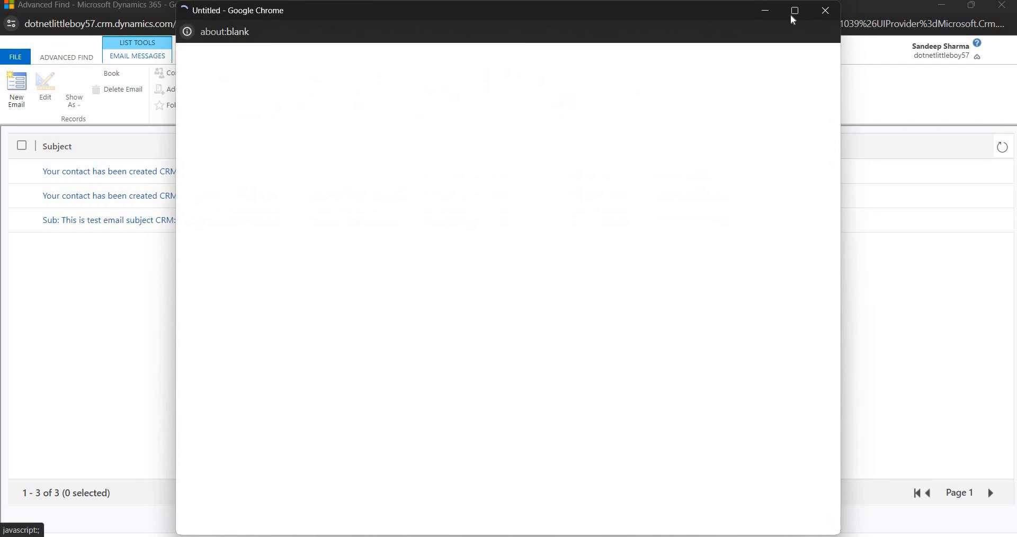
click(792, 17)
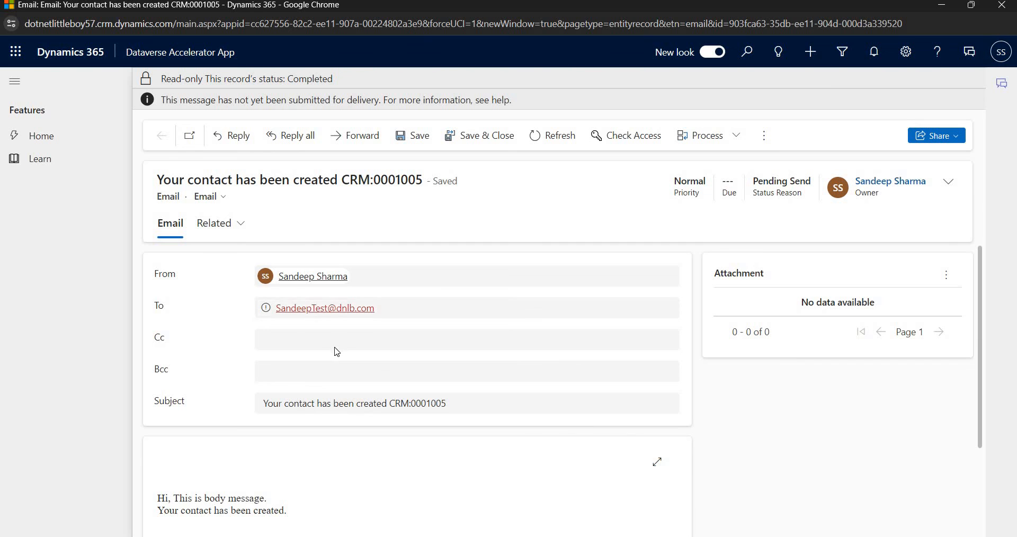
scroll(337, 351, down, 3)
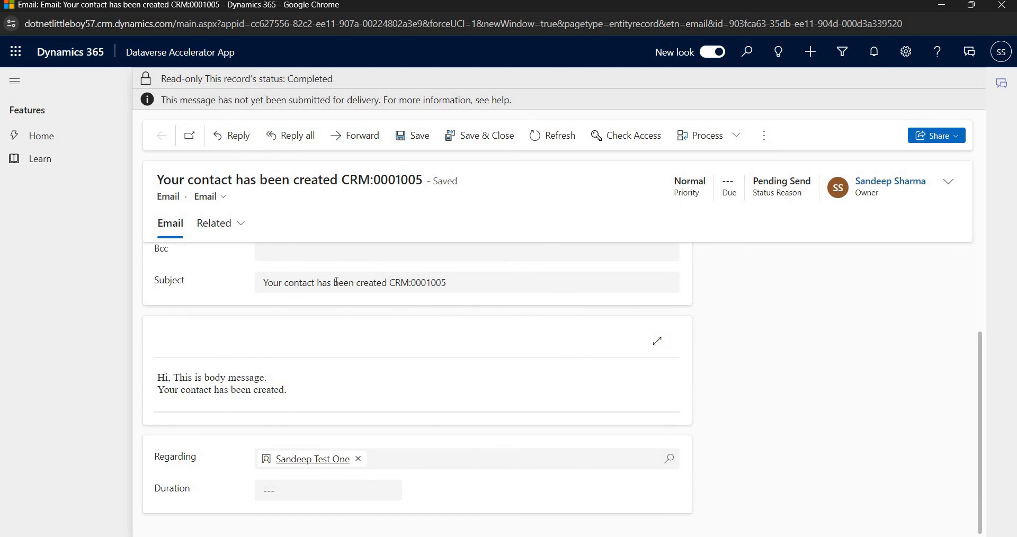
scroll(377, 430, up, 3)
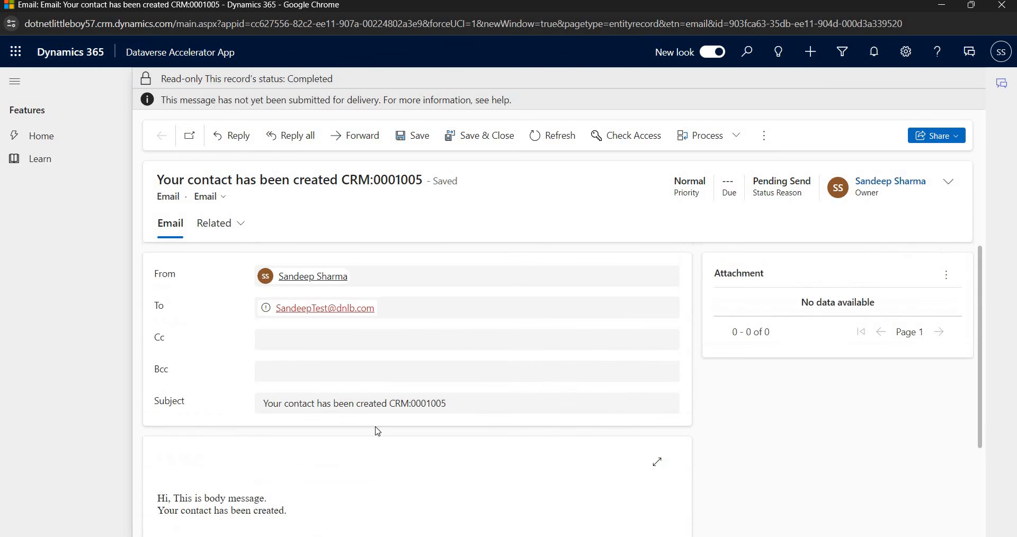
Go back through the new contact's record to the plug-in expression page.
click(949, 7)
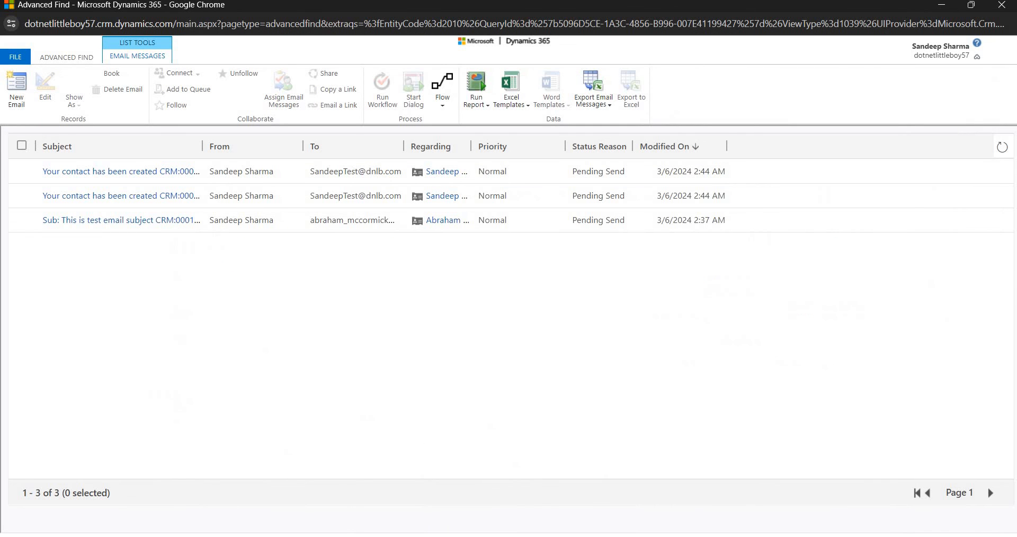
click(345, 536)
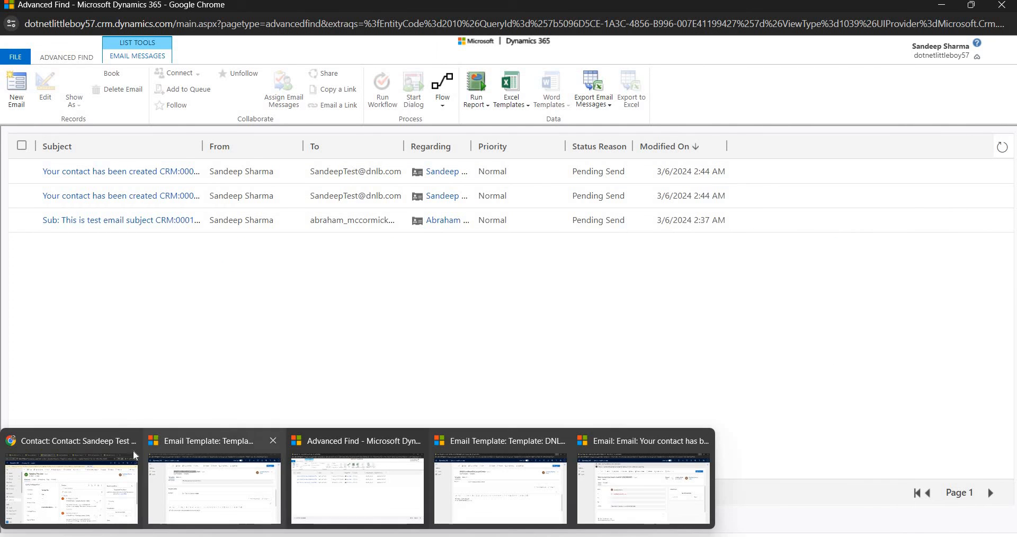
click(128, 466)
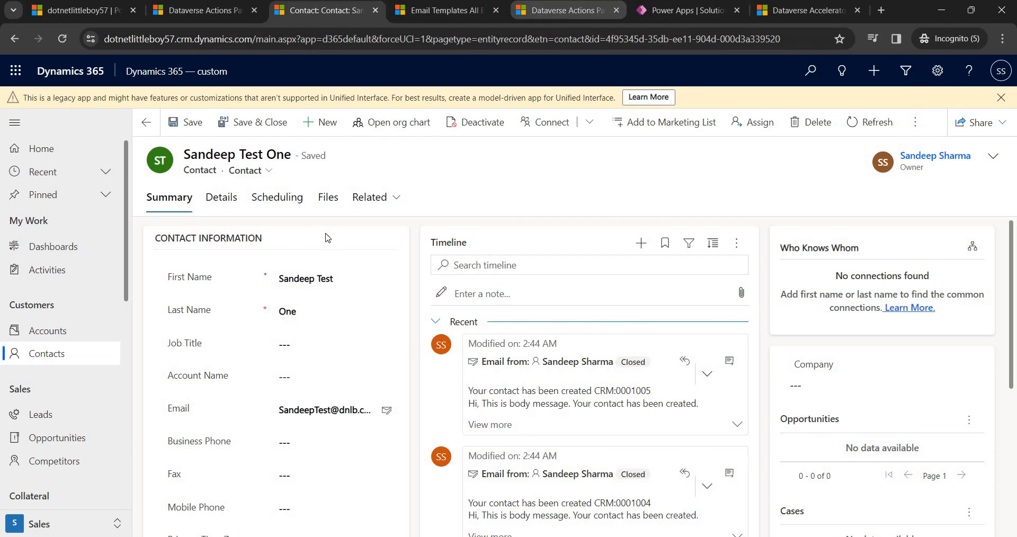
click(566, 10)
click(233, 369)
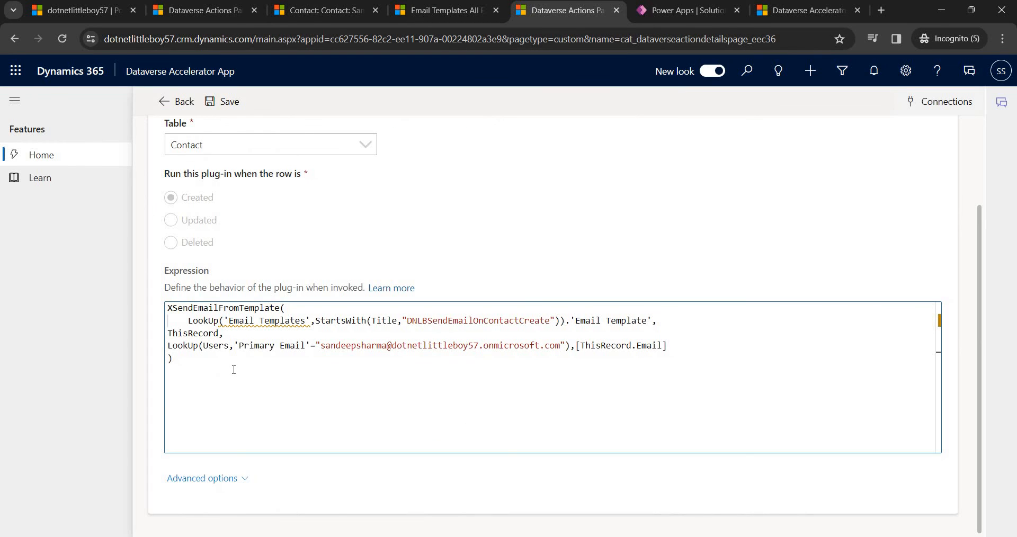